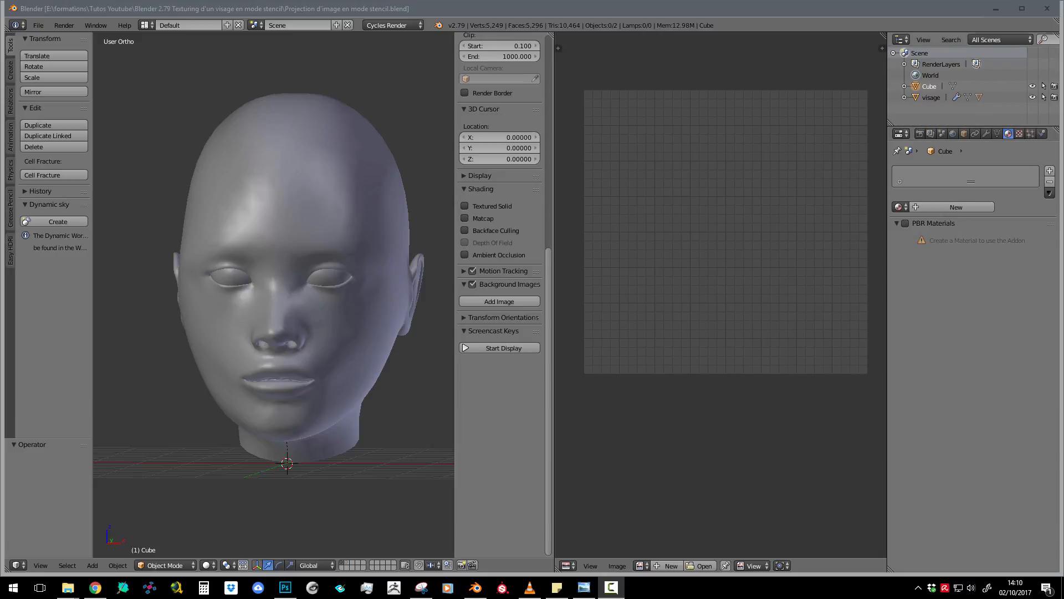
# - Switch to Chrome and look through the artist's ArtStation portfolio page
pyautogui.click(996, 10)
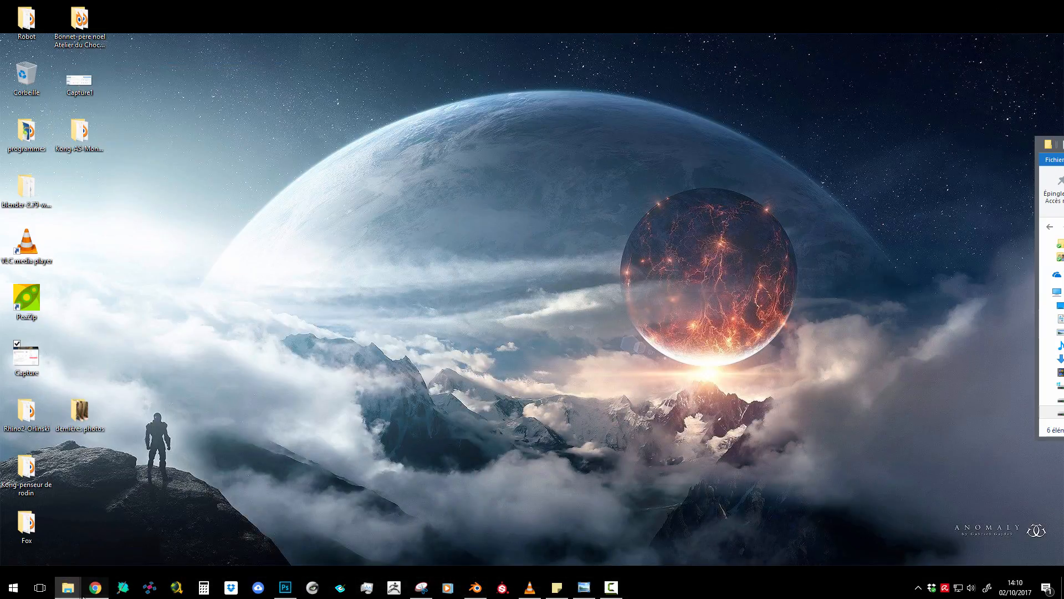
pyautogui.click(94, 588)
pyautogui.click(54, 7)
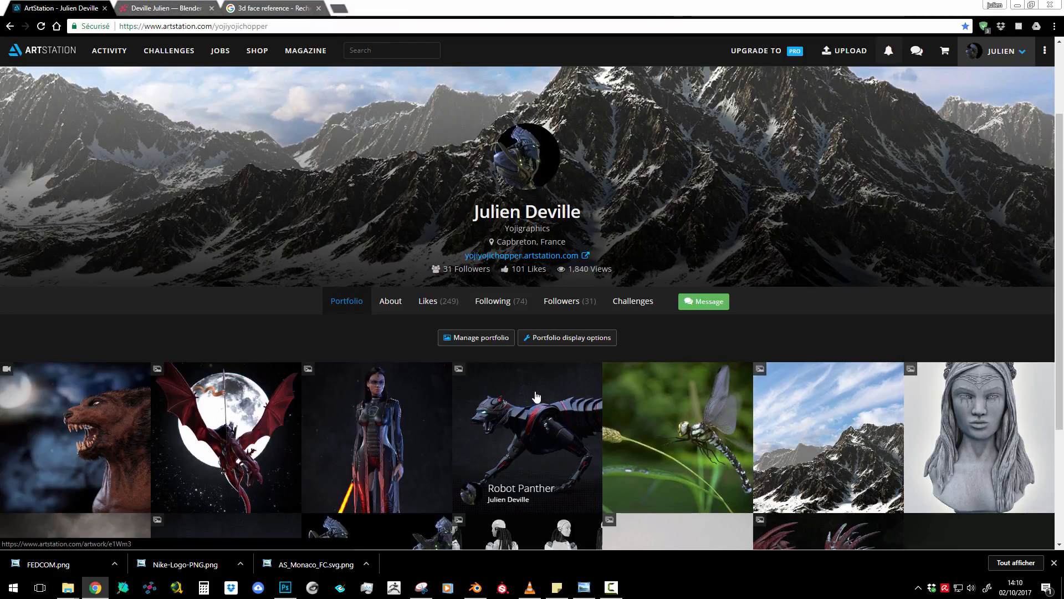
pyautogui.scroll(-1, 544, 386)
pyautogui.scroll(-2, 544, 386)
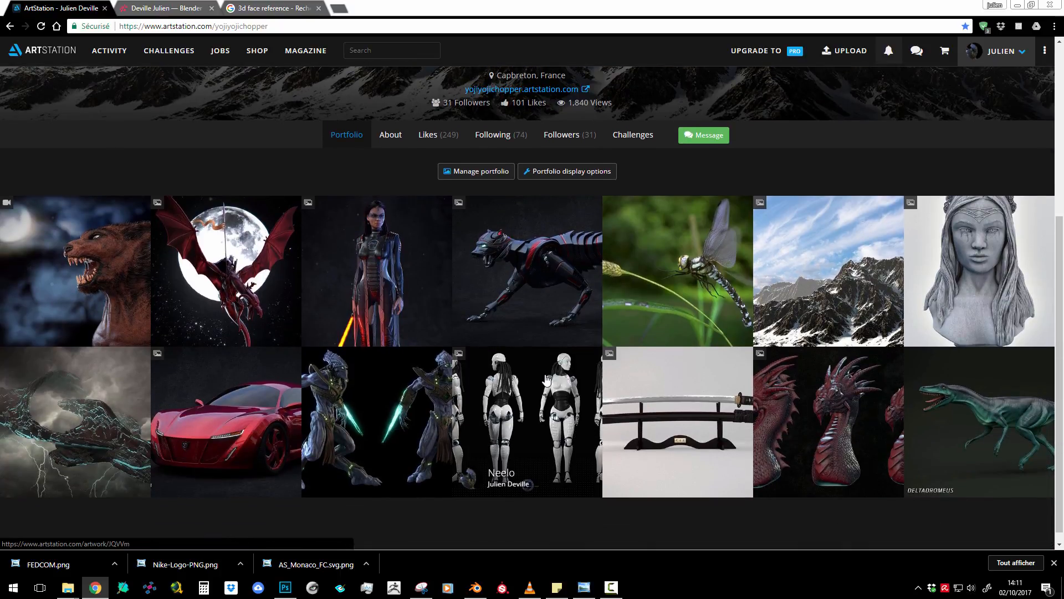
pyautogui.scroll(3, 343, 267)
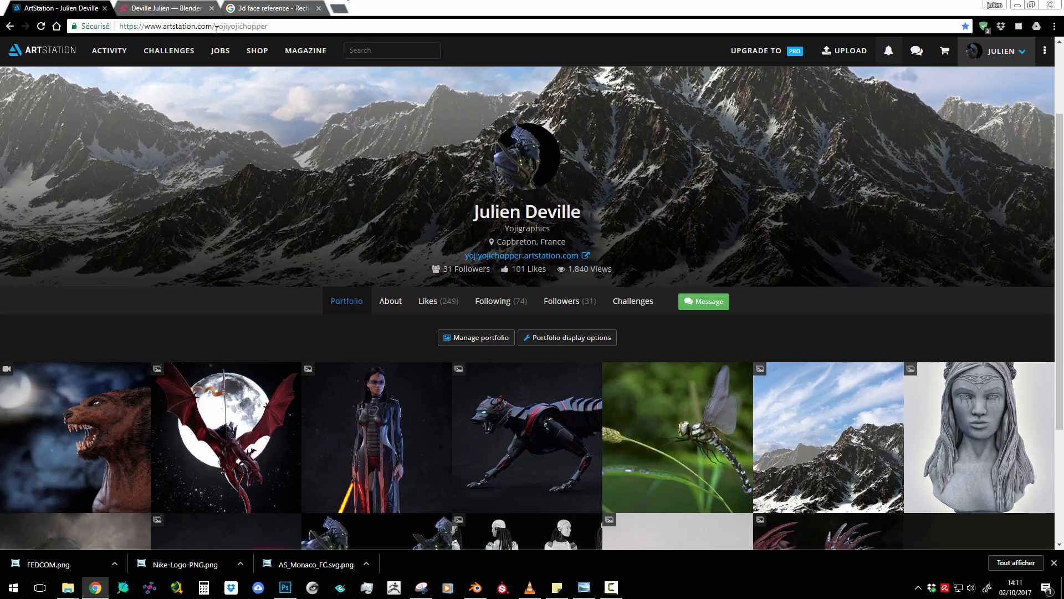
# - Review the trainer's Blender Network profile and bring up the Google image results for "3d face reference"
pyautogui.click(161, 7)
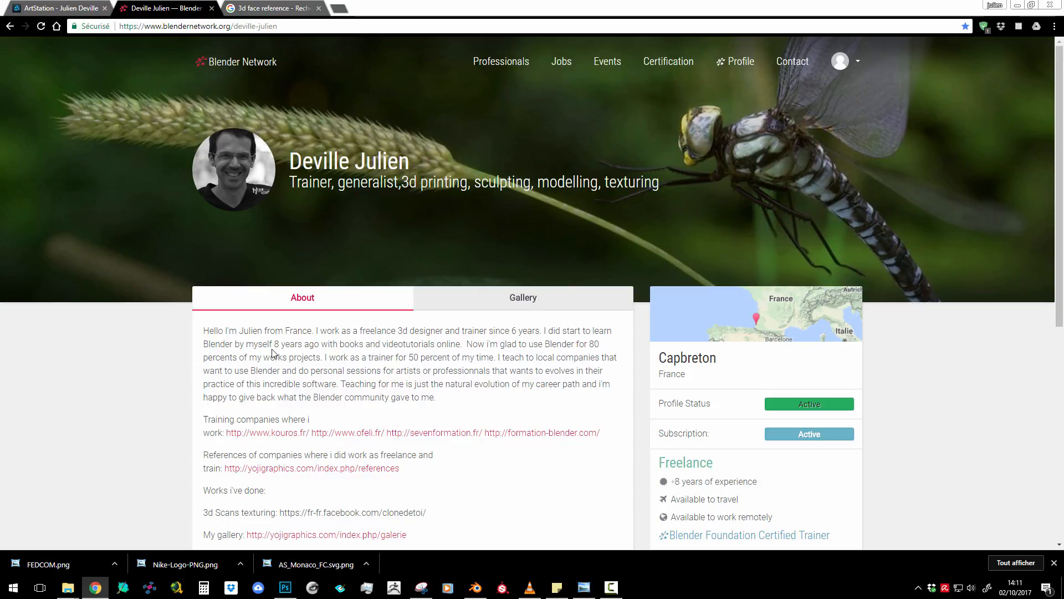
pyautogui.scroll(-3, 311, 343)
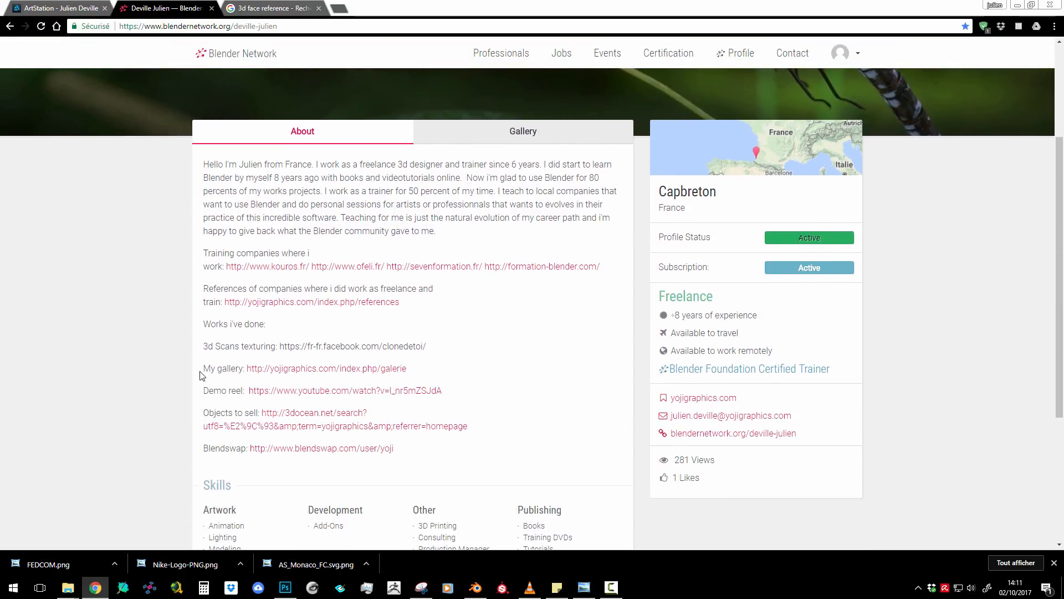
pyautogui.scroll(2, 235, 374)
pyautogui.scroll(1, 492, 291)
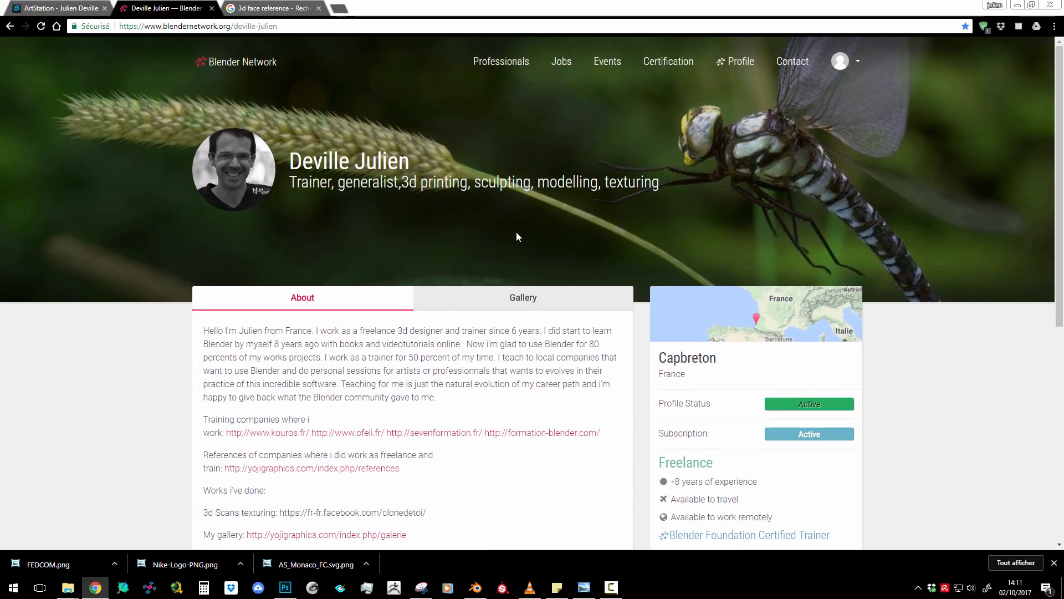
pyautogui.scroll(-1, 255, 236)
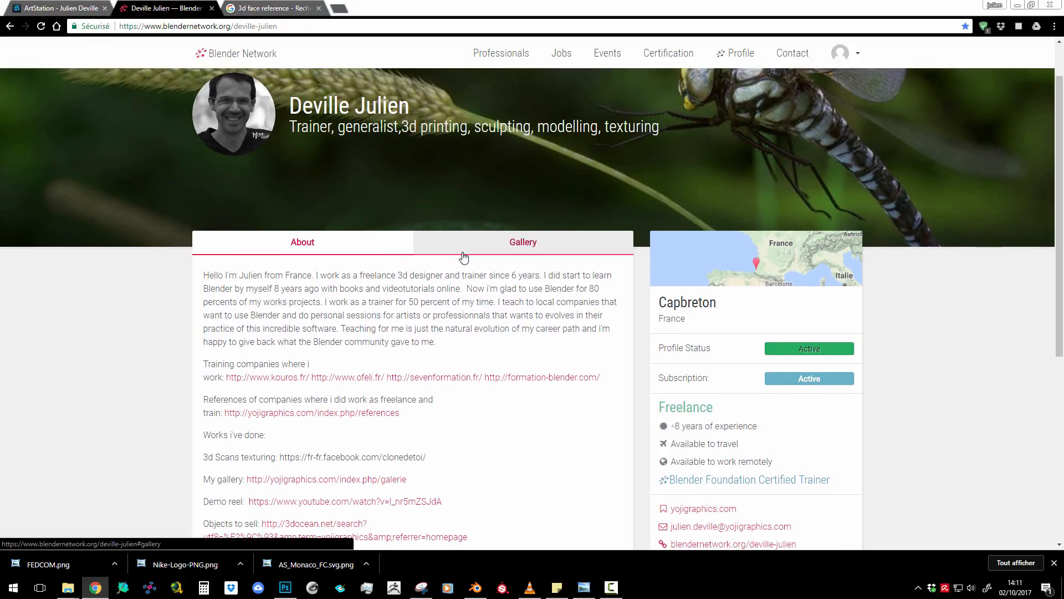
pyautogui.click(272, 8)
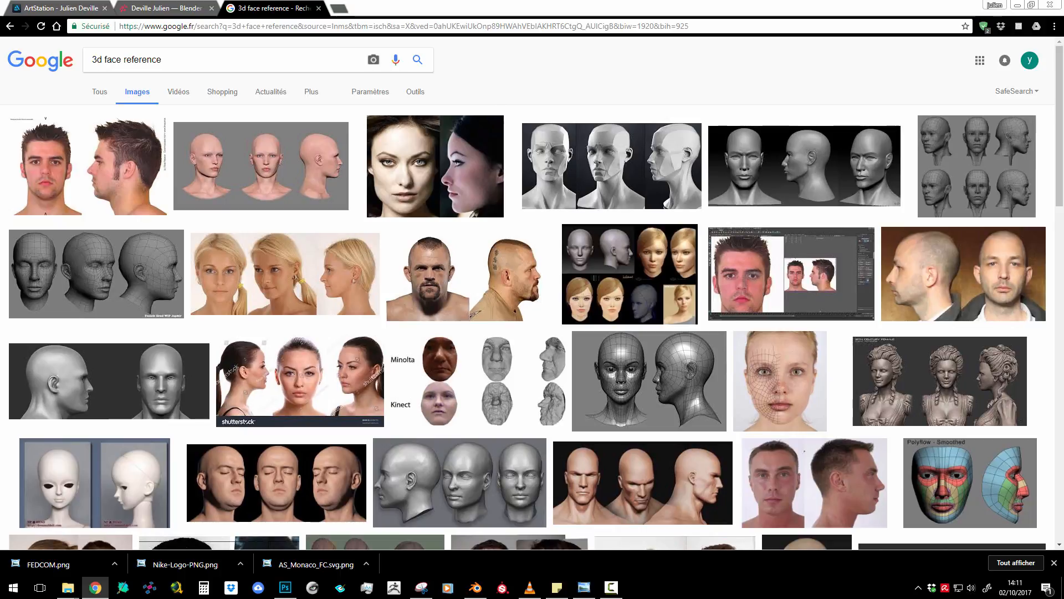
# - Switch to Blender and widen the 3D viewport around the head model
pyautogui.click(475, 587)
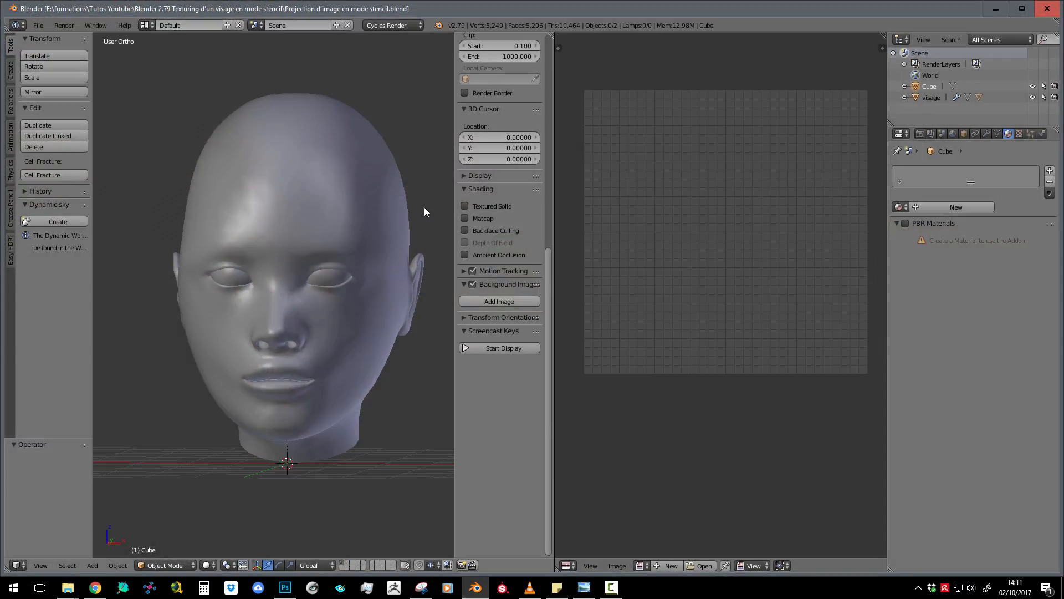
pyautogui.scroll(2, 331, 265)
pyautogui.moveTo(327, 265); pyautogui.dragTo(261, 270, button='middle')
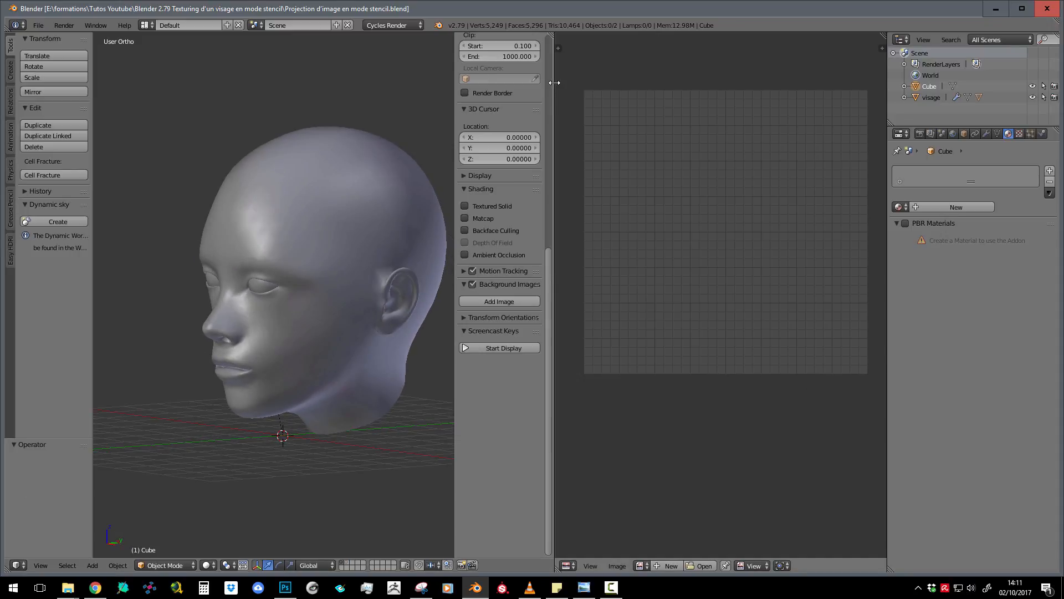
pyautogui.moveTo(554, 83); pyautogui.dragTo(709, 83)
pyautogui.scroll(-3, 446, 241)
pyautogui.scroll(2, 469, 243)
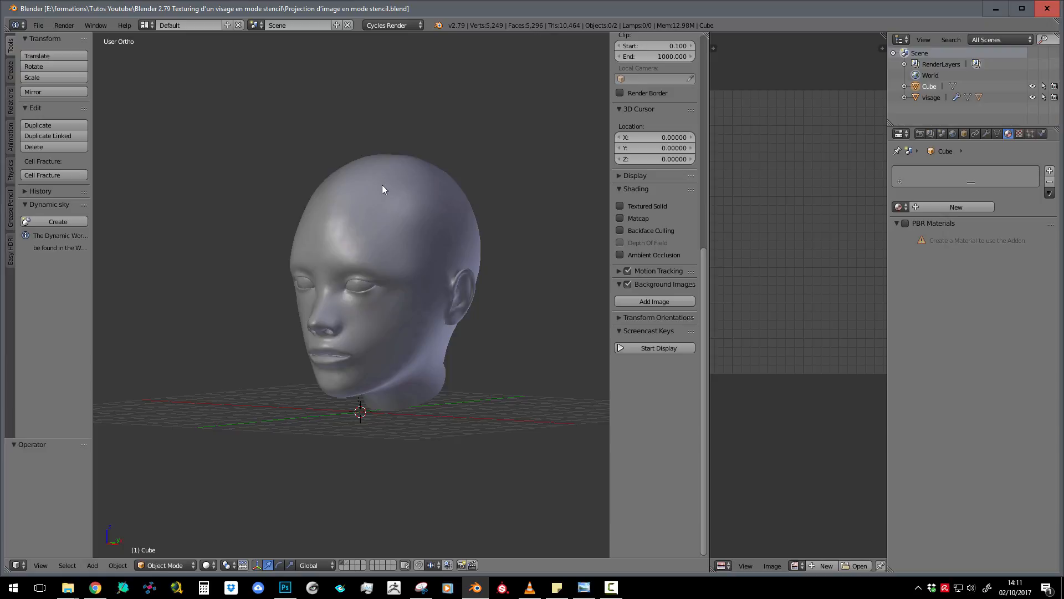
# - View the blonde woman's three-angle portrait among the "3d face reference" results in Chrome, and return to Blender
pyautogui.click(95, 588)
pyautogui.click(276, 267)
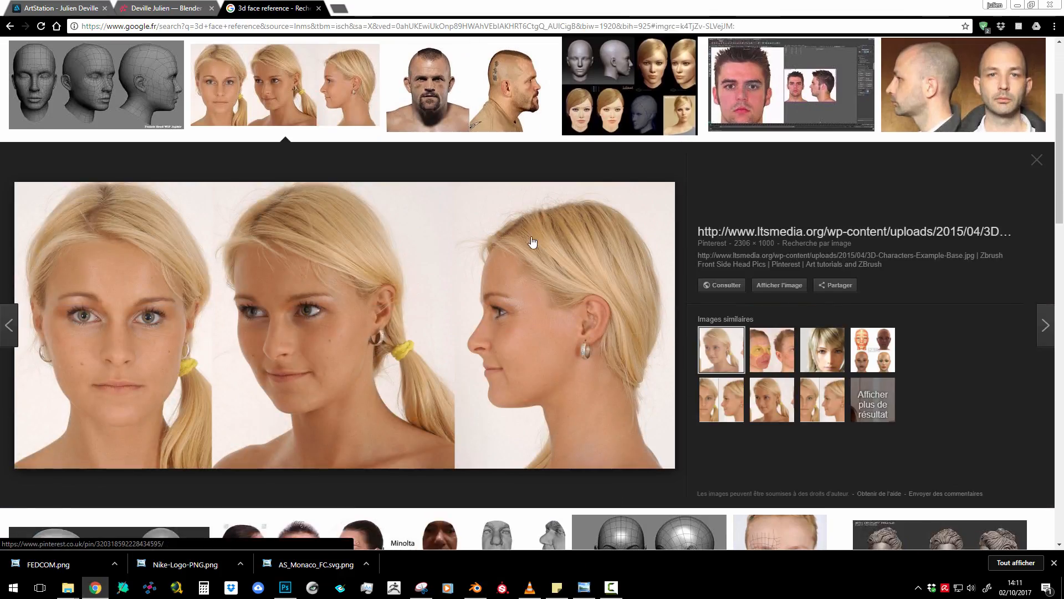
pyautogui.scroll(4, 397, 345)
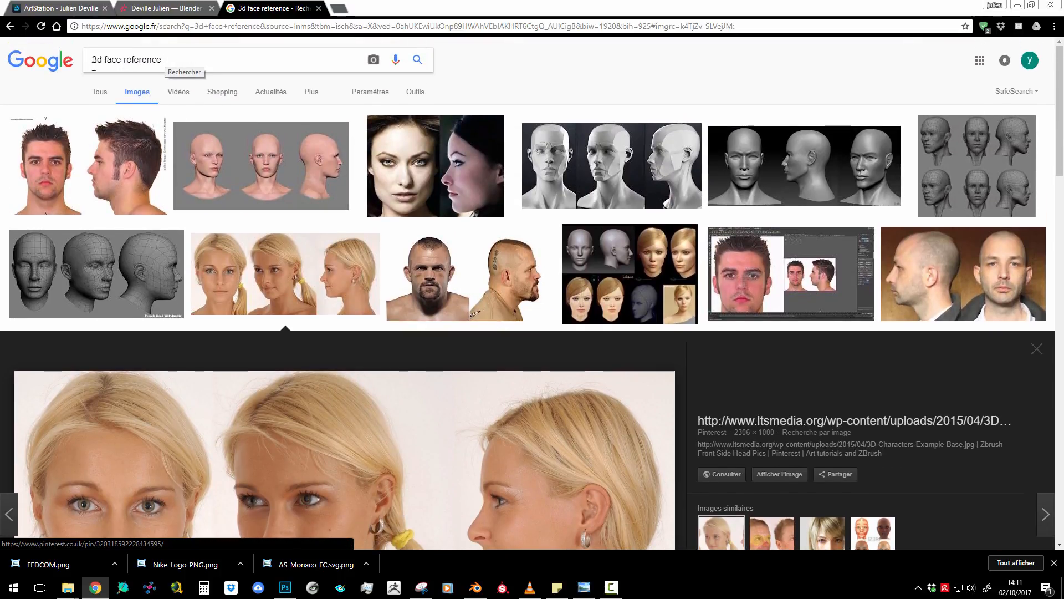
pyautogui.scroll(-4, 500, 390)
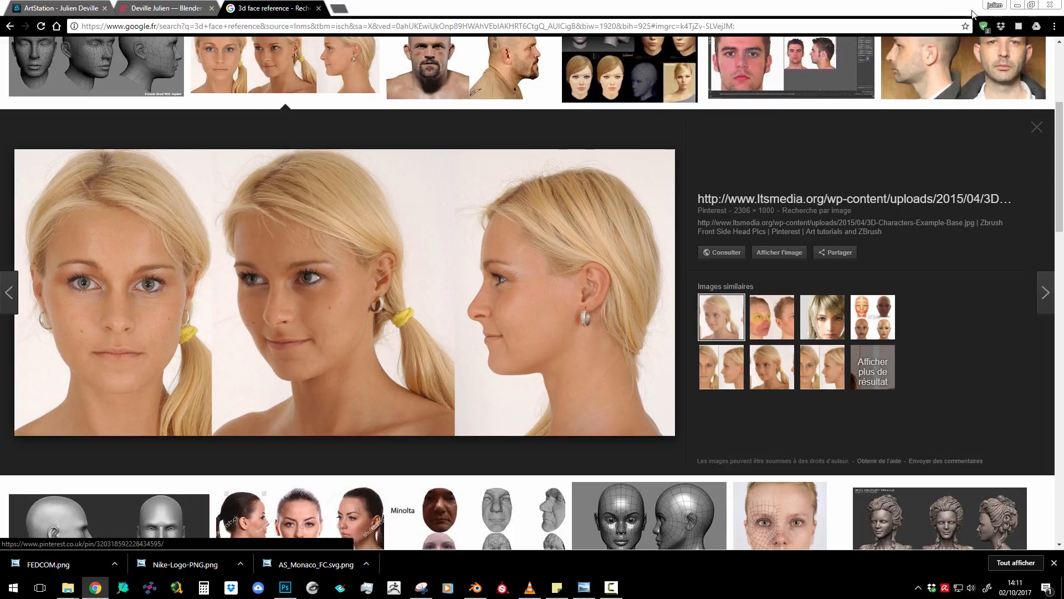
pyautogui.click(1017, 9)
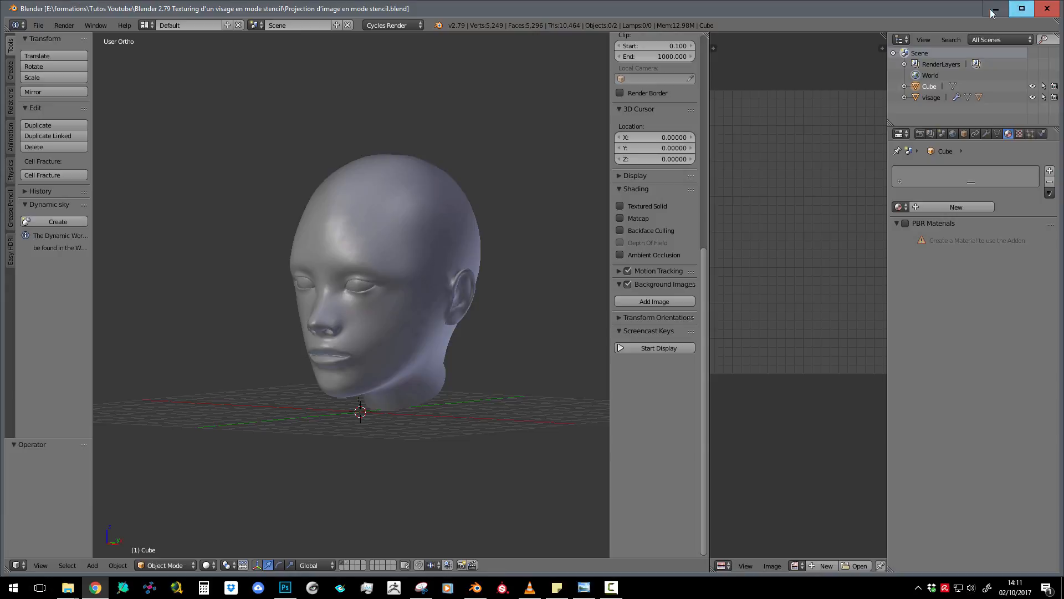
# - Select the visage head object and give the UV/Image Editor more room beside the 3D viewport
pyautogui.scroll(3, 394, 301)
pyautogui.moveTo(367, 261); pyautogui.dragTo(337, 320, button='middle')
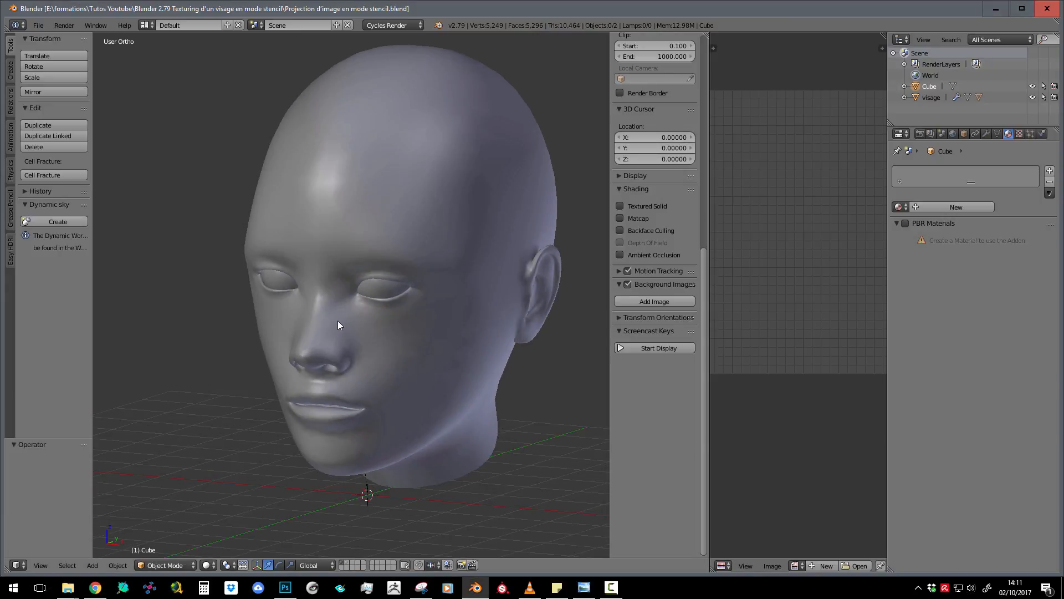
pyautogui.scroll(-2, 269, 277)
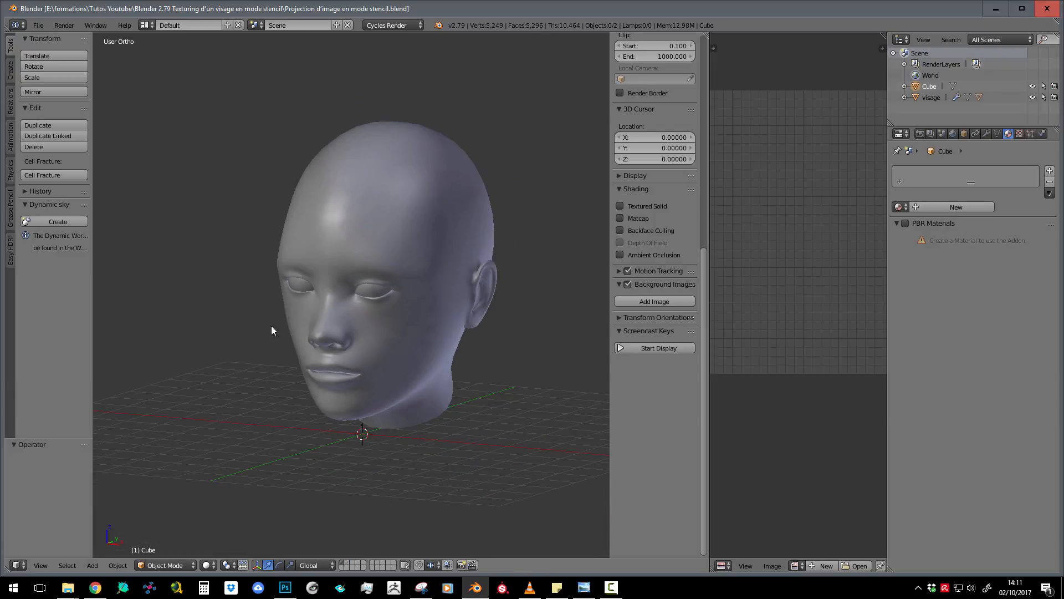
pyautogui.click(172, 564)
pyautogui.rightClick(343, 165)
pyautogui.moveTo(344, 173); pyautogui.dragTo(383, 236, button='middle')
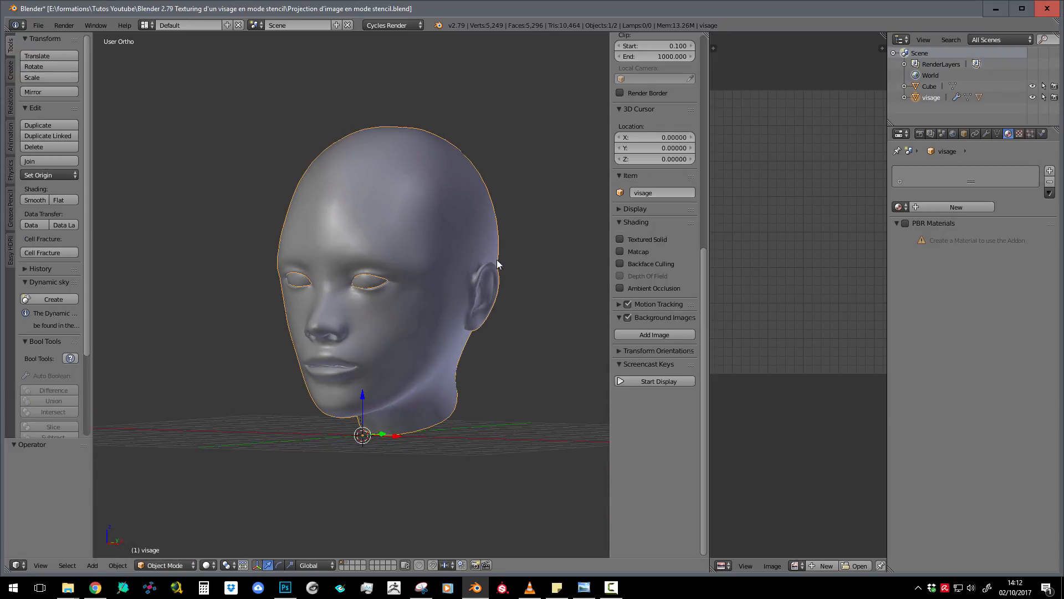
pyautogui.moveTo(705, 189); pyautogui.dragTo(610, 188)
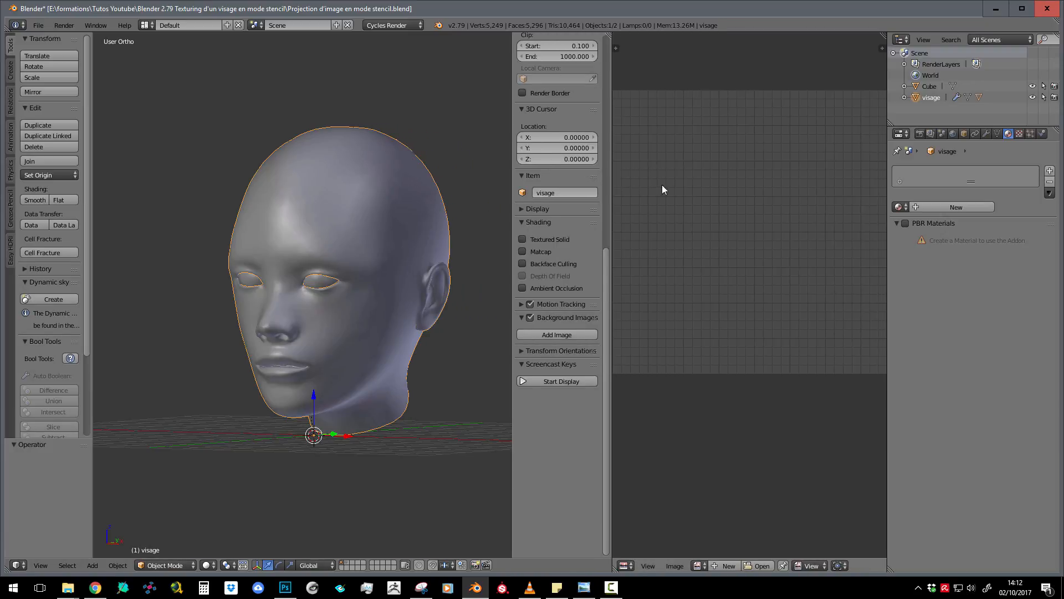
# - Examine the head's unwrapped UV layout in Edit Mode and return to Object Mode
pyautogui.press('Tab')
pyautogui.scroll(-3, 769, 241)
pyautogui.scroll(3, 761, 206)
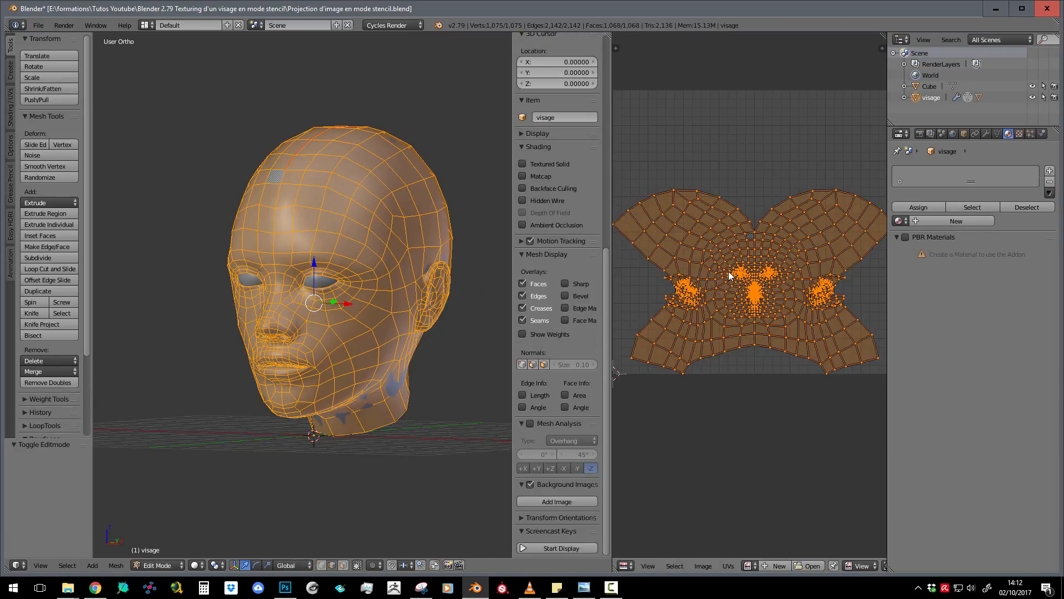
pyautogui.scroll(-1, 728, 274)
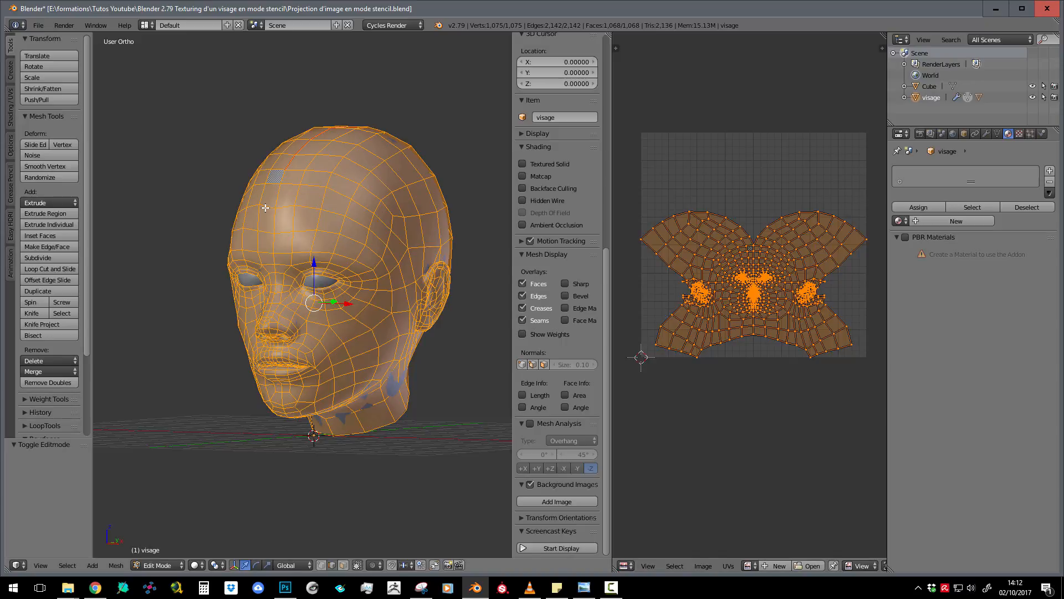
pyautogui.press('Tab')
pyautogui.press('Tab')
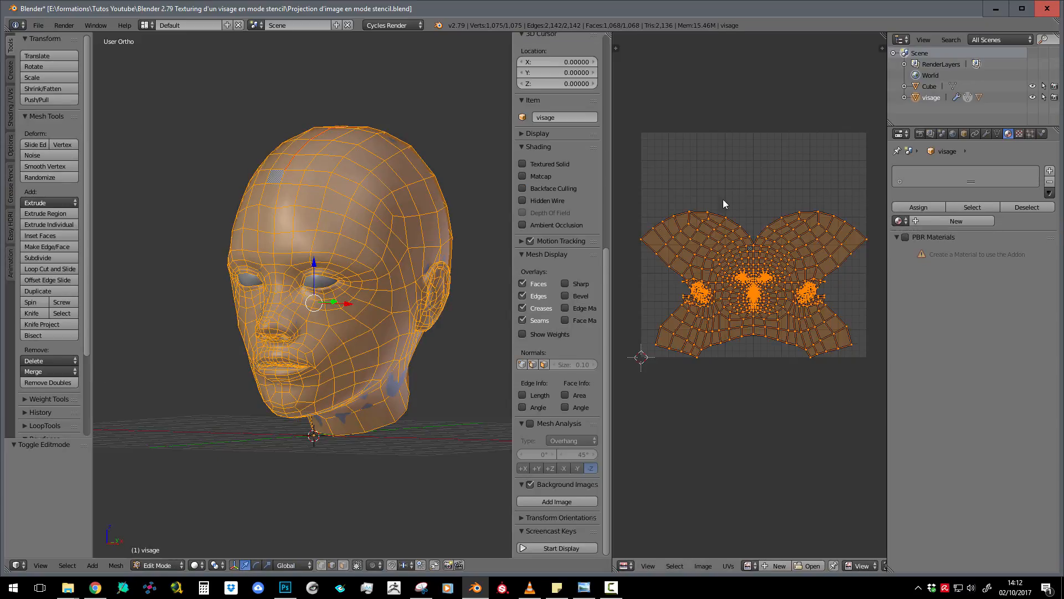
pyautogui.press('Tab')
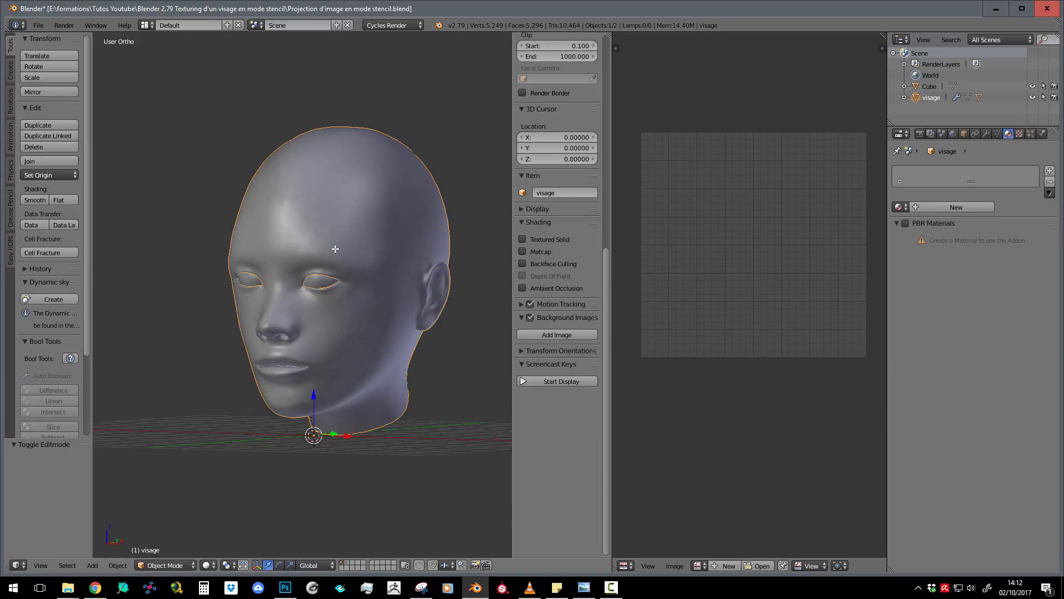
# - Put the head in Texture Paint mode and add a Diffuse Color paint slot named face-color
pyautogui.click(179, 564)
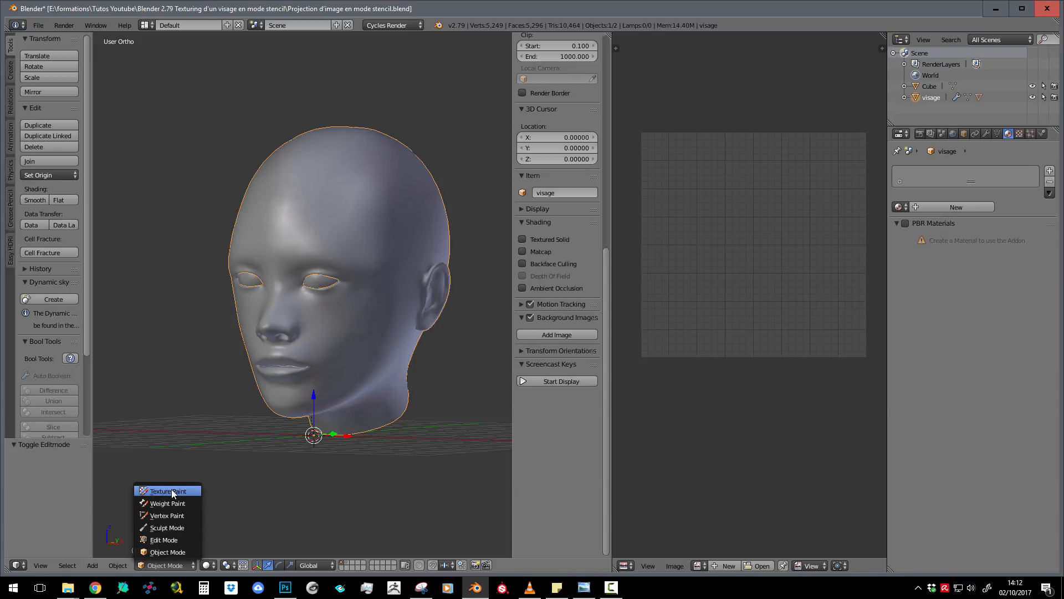
pyautogui.click(171, 491)
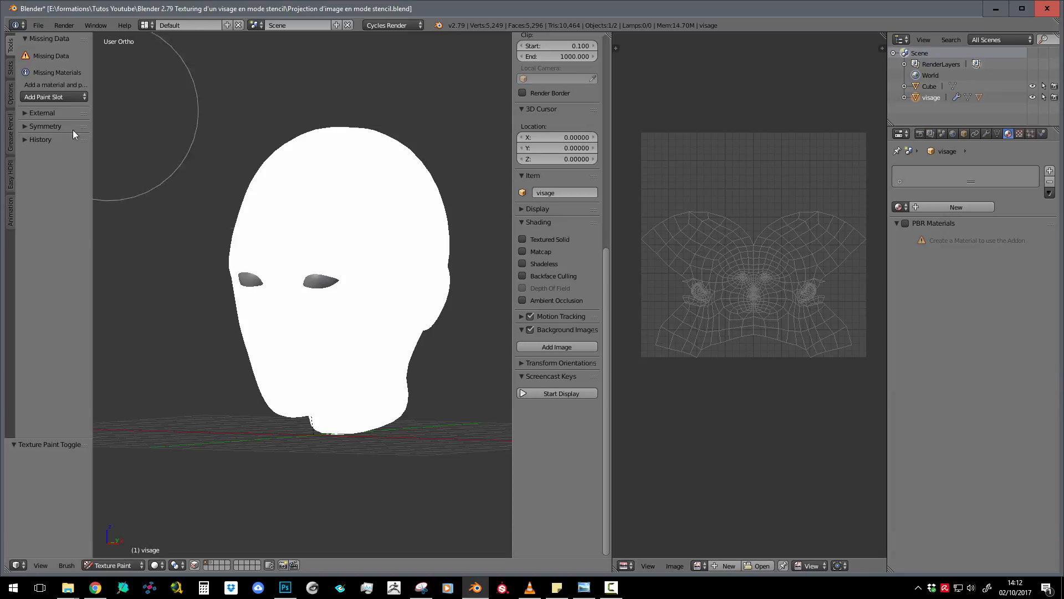
pyautogui.click(71, 97)
pyautogui.click(65, 112)
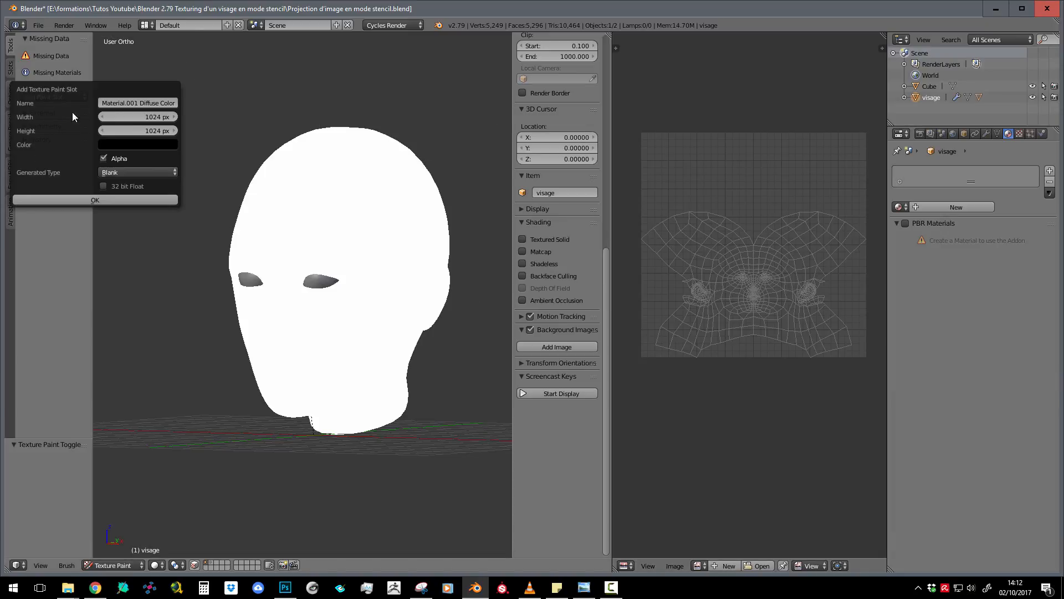
pyautogui.click(165, 103)
pyautogui.write('face-color')
pyautogui.press('Return')
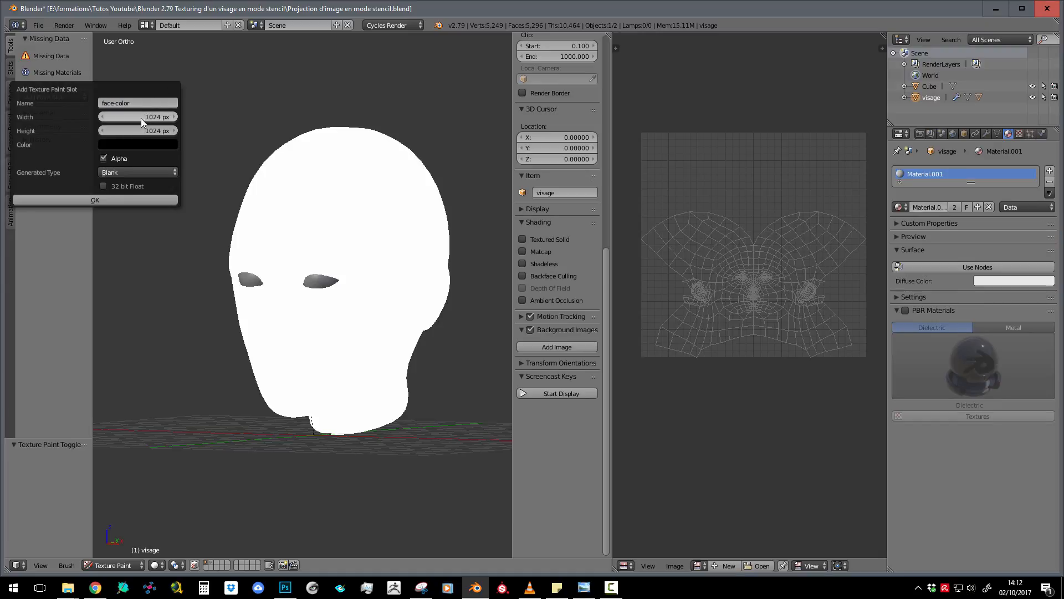
# - Set the face-color texture's width and height to 2048 px each
pyautogui.click(141, 118)
pyautogui.write('2048')
pyautogui.press('Return')
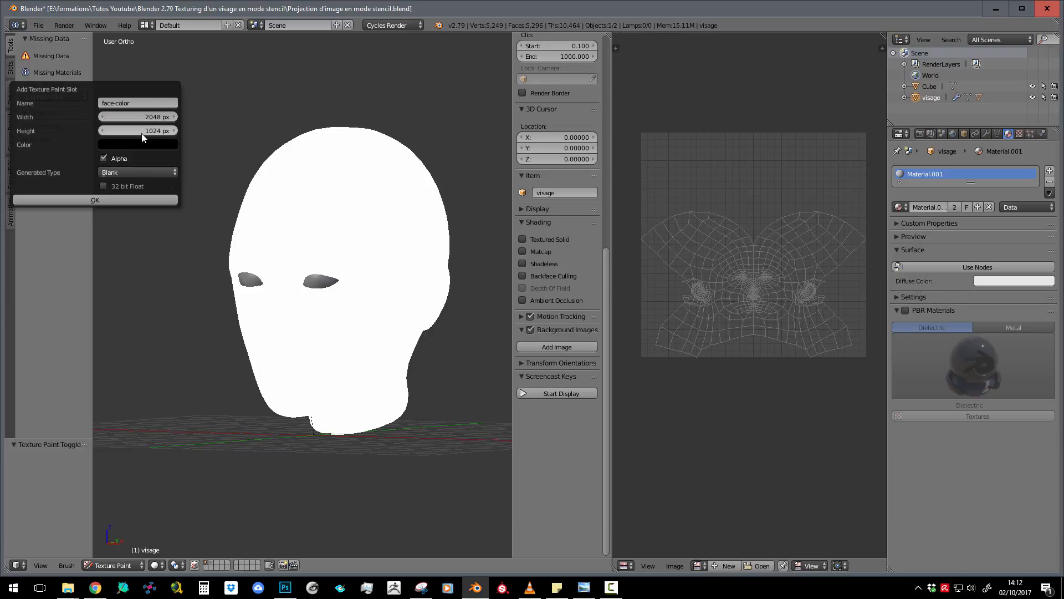
pyautogui.write('2048')
pyautogui.press('Return')
# - Choose a light peach skin tone as the texture's fill color and create the paint slot
pyautogui.click(135, 143)
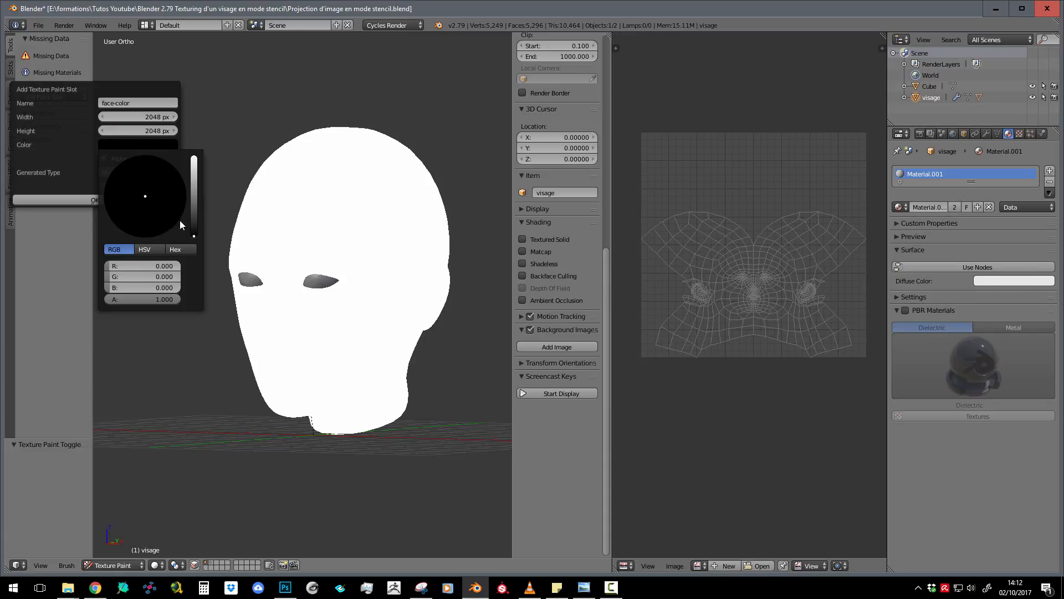
pyautogui.moveTo(194, 224); pyautogui.dragTo(194, 154)
pyautogui.moveTo(128, 209); pyautogui.dragTo(141, 211)
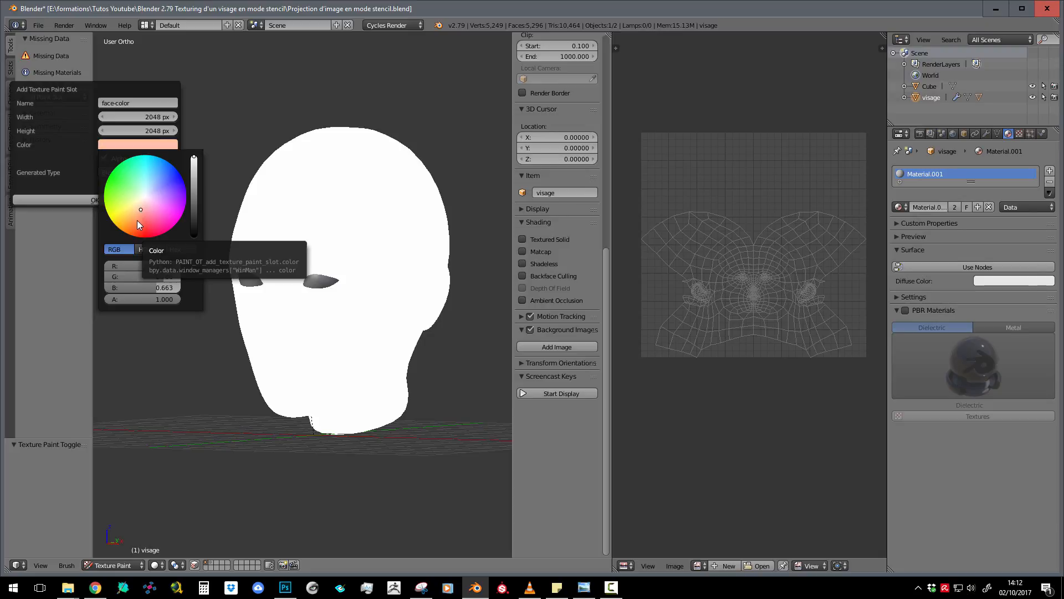
pyautogui.click(78, 200)
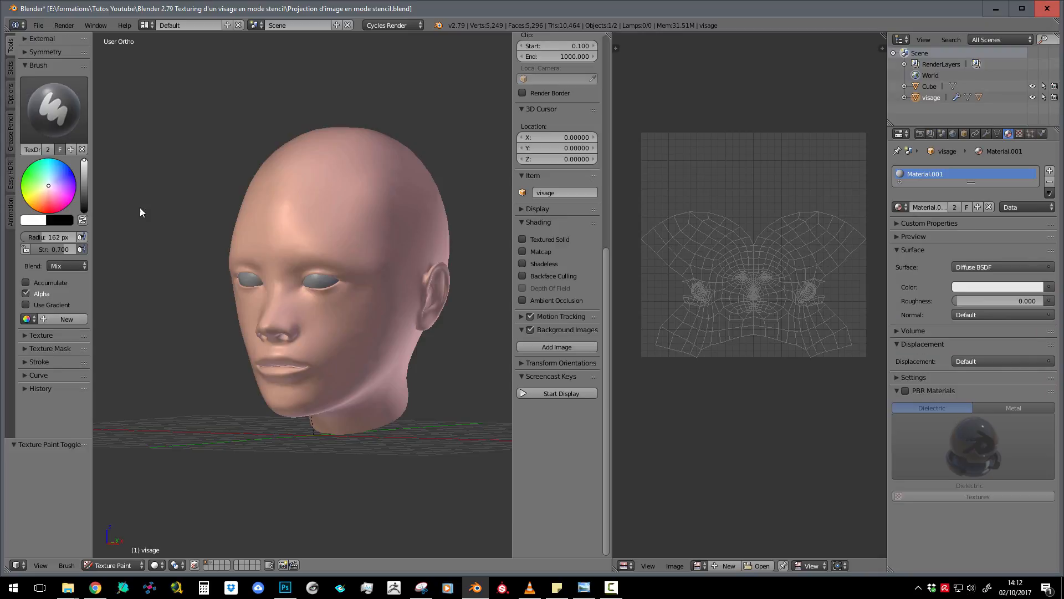
# - Load the face reference photo 3D-Characters-Example-Base.jpg into the UV/Image Editor and fit it in view
pyautogui.moveTo(374, 222)
pyautogui.mouseDown(button='middle')
pyautogui.moveTo(344, 293)
pyautogui.moveTo(262, 287)
pyautogui.moveTo(386, 300)
pyautogui.moveTo(323, 274)
pyautogui.moveTo(315, 295)
pyautogui.mouseUp(button='middle')
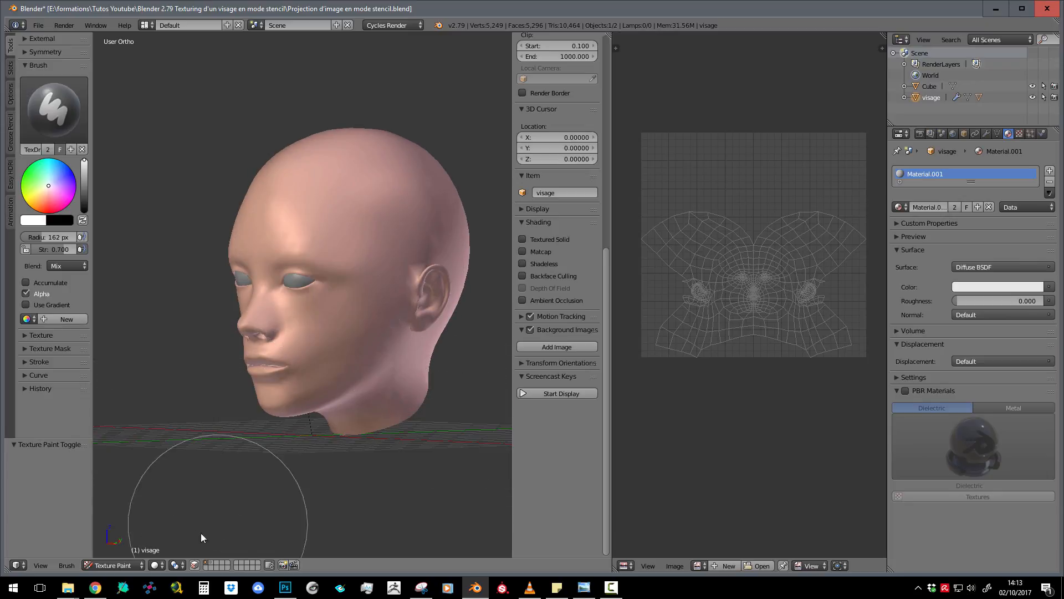
pyautogui.click(156, 564)
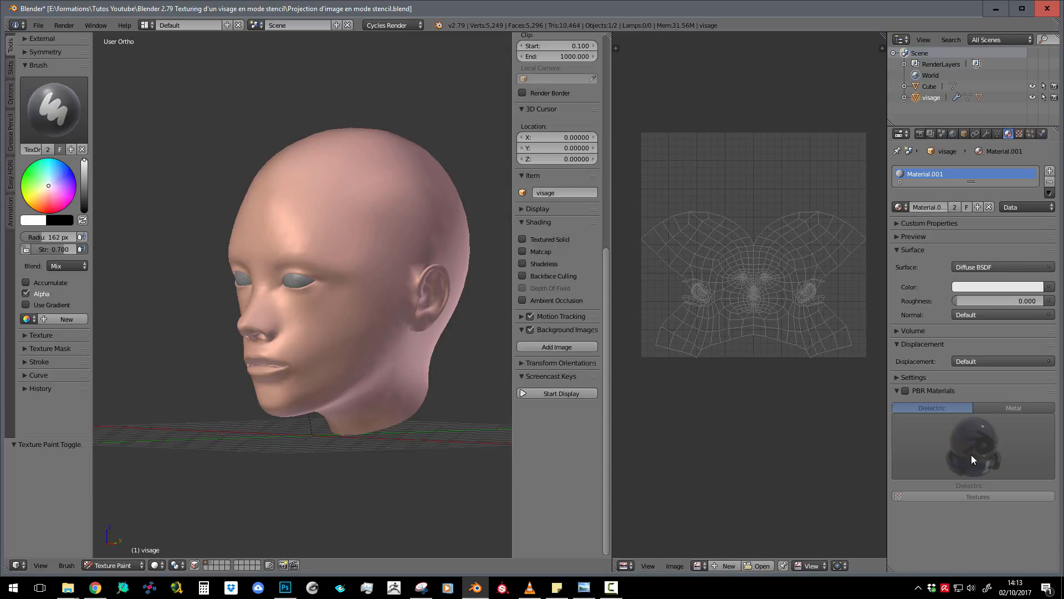
pyautogui.moveTo(1063, 146)
pyautogui.mouseDown()
pyautogui.moveTo(1040, 35)
pyautogui.moveTo(1063, 66)
pyautogui.mouseUp()
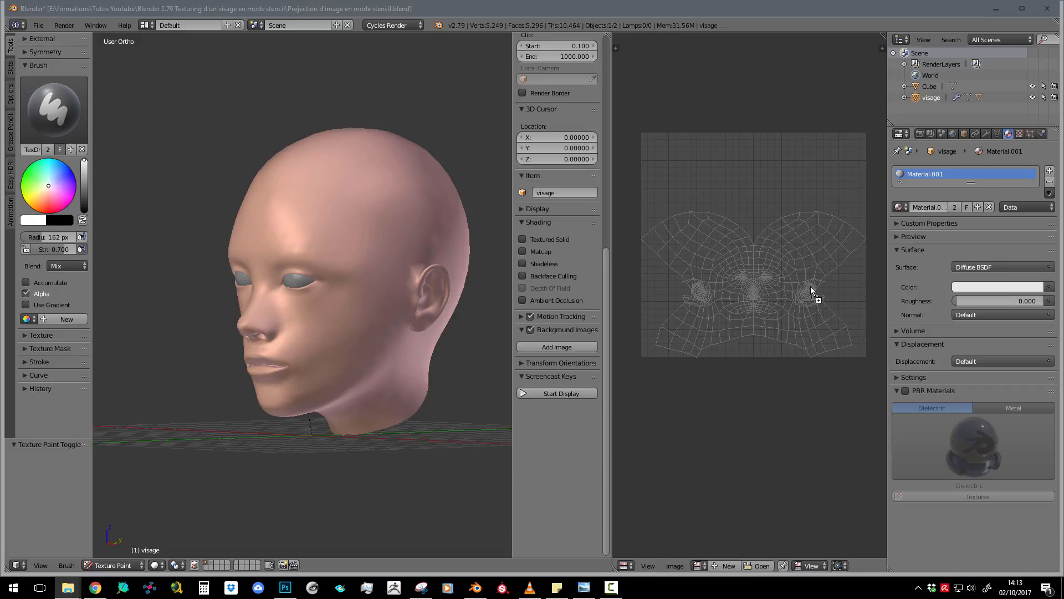
pyautogui.moveTo(743, 253); pyautogui.dragTo(743, 253)
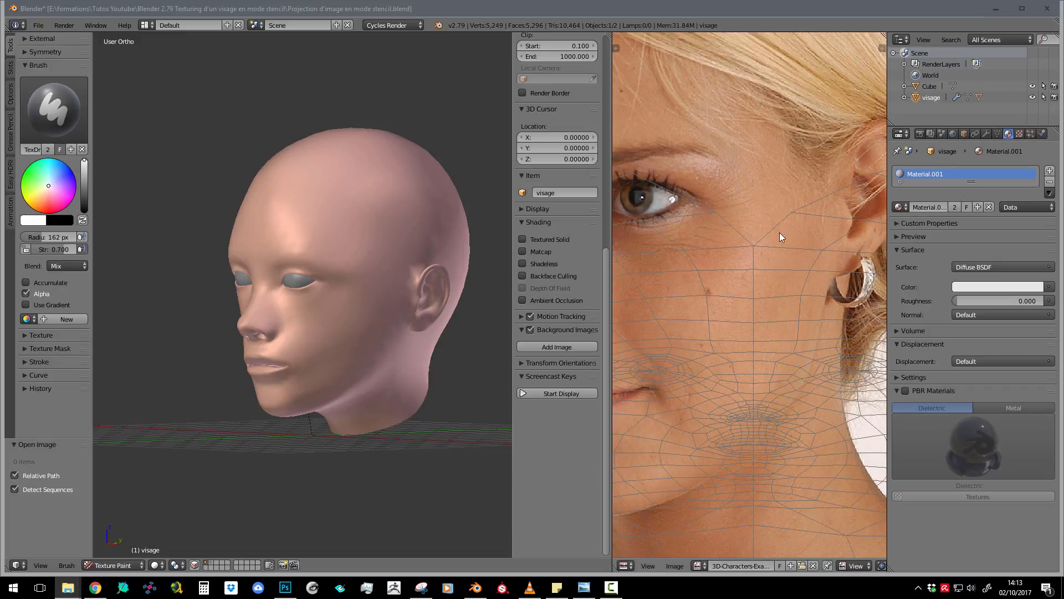
pyautogui.scroll(-5, 750, 262)
pyautogui.scroll(2, 752, 271)
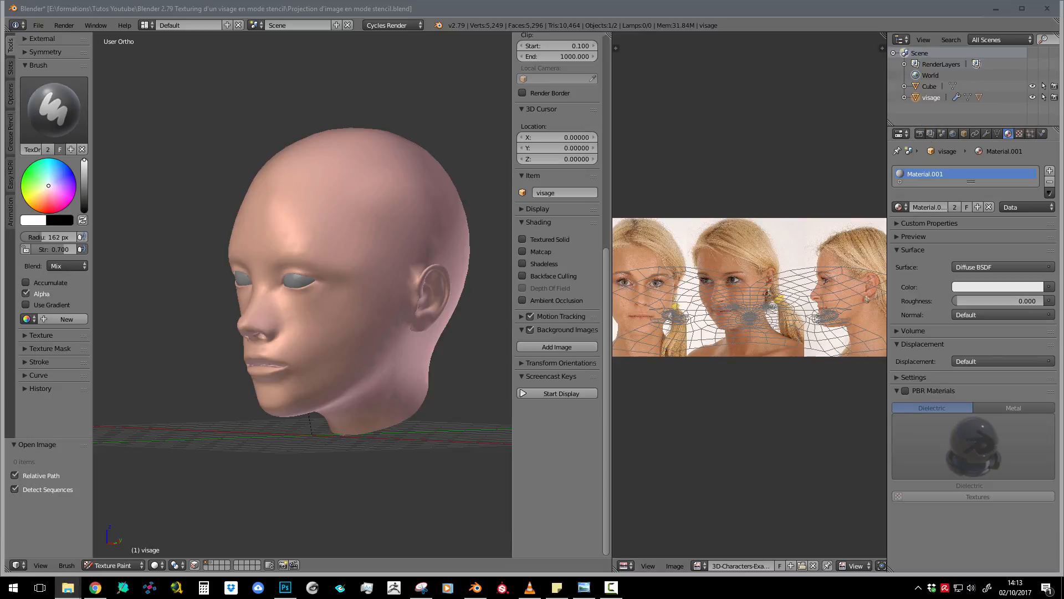
pyautogui.scroll(-2, 294, 299)
pyautogui.scroll(2, 293, 301)
# - Add a new texture to the paint brush and name it face
pyautogui.moveTo(282, 271); pyautogui.dragTo(300, 265, button='middle')
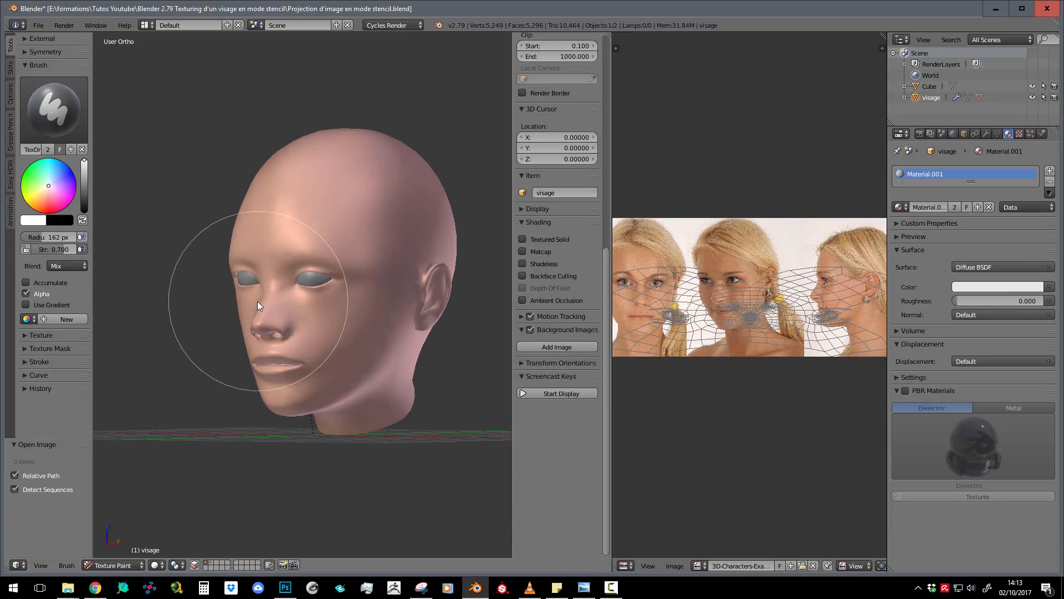
pyautogui.scroll(2, 327, 255)
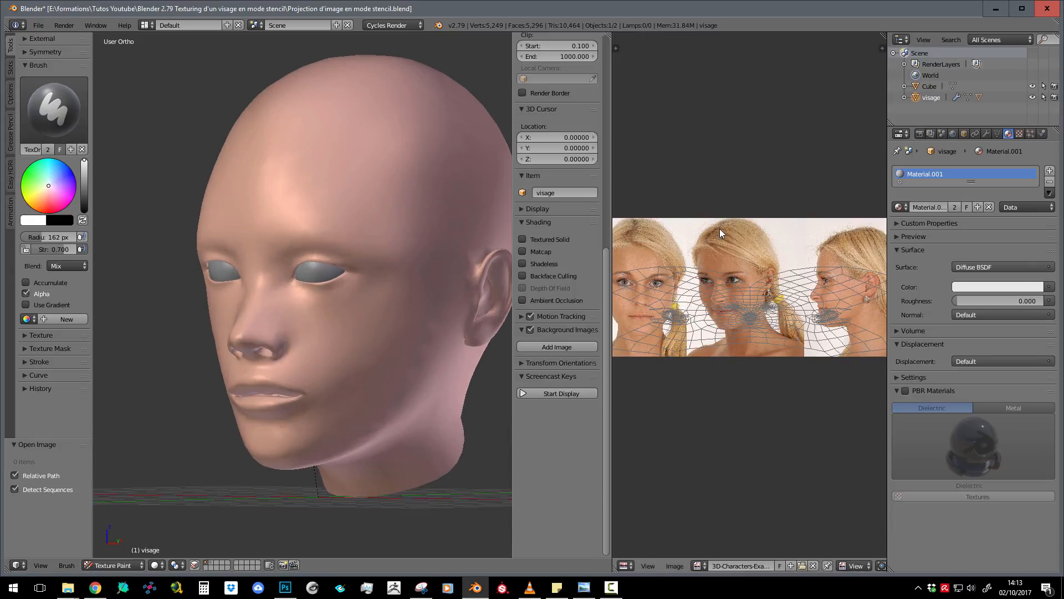
pyautogui.moveTo(275, 181); pyautogui.dragTo(255, 189, button='middle')
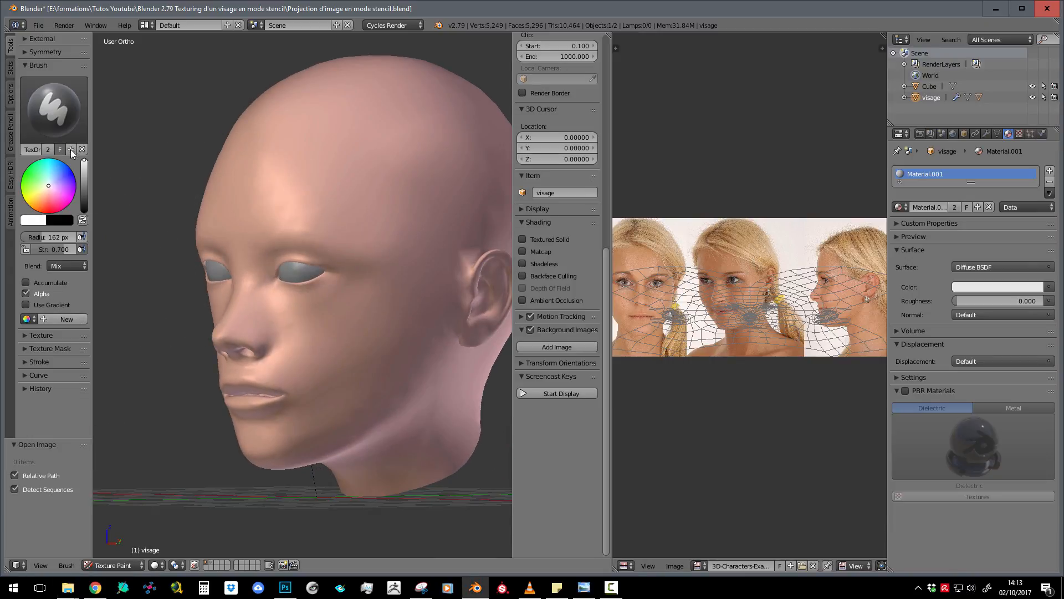
pyautogui.click(54, 114)
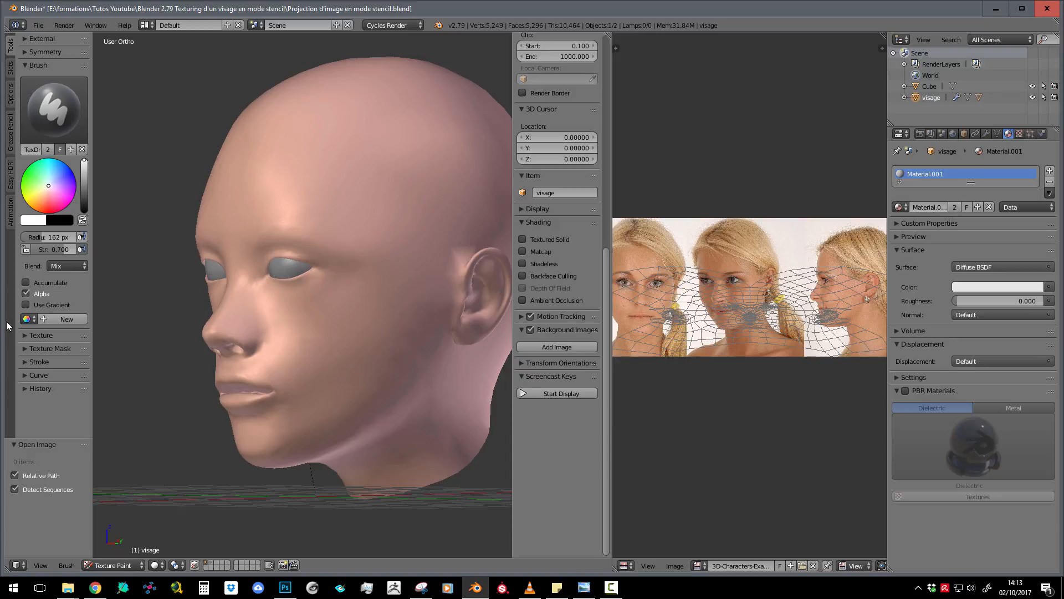
pyautogui.click(31, 334)
pyautogui.scroll(-2, 31, 332)
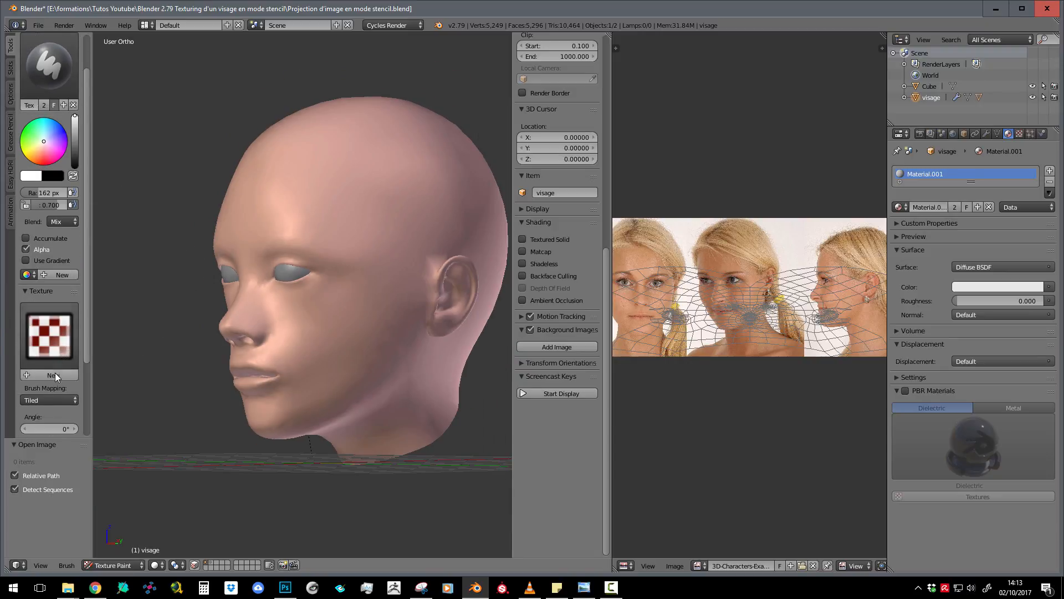
pyautogui.click(55, 373)
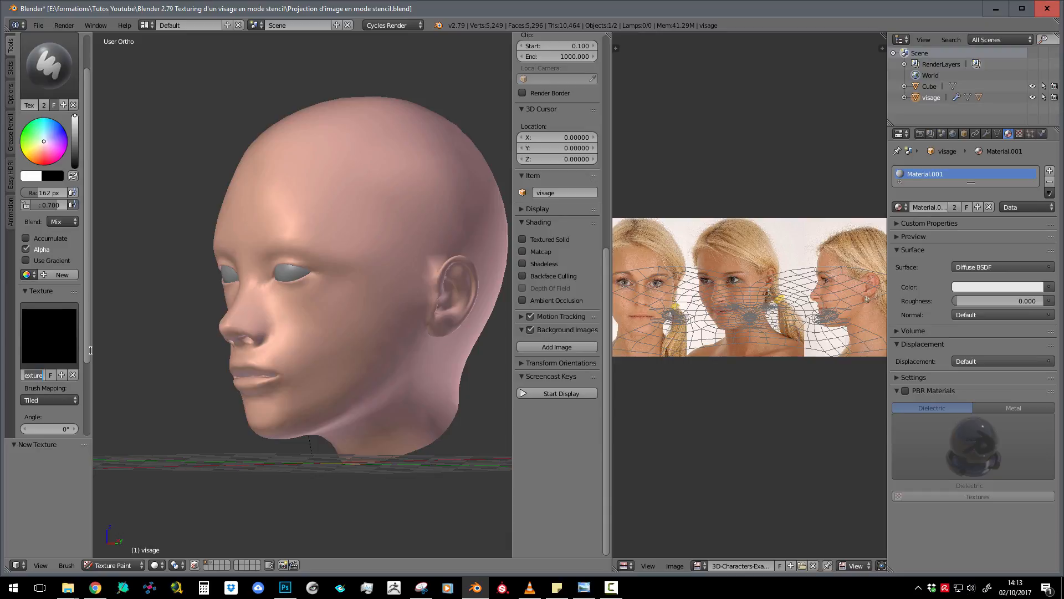
pyautogui.doubleClick(33, 375)
pyautogui.press('Return')
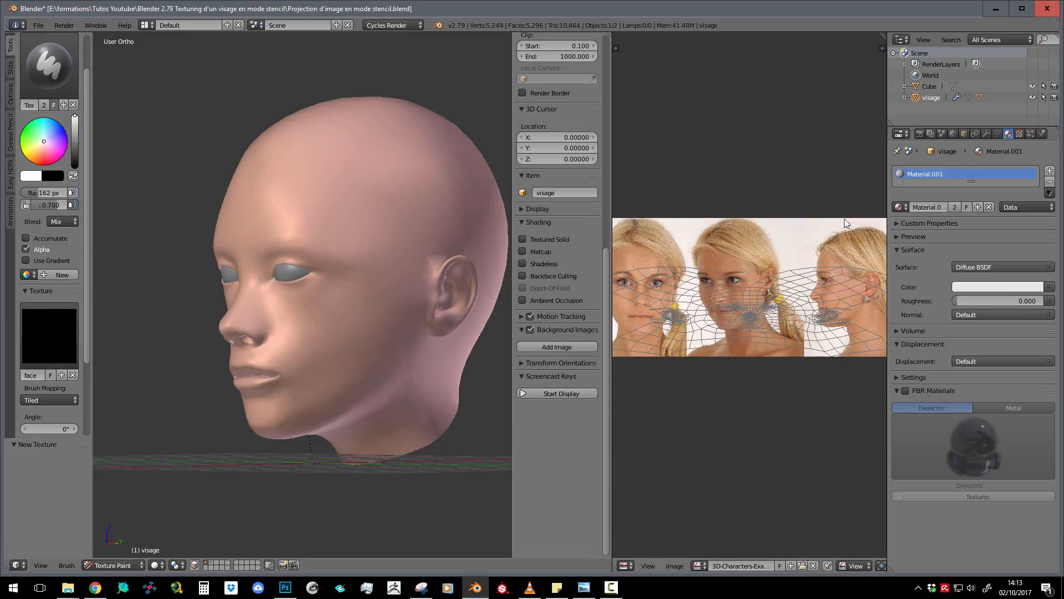
# - Assign the image 3D-Characters-Example-Base.jpg to the brush texture face in the texture properties
pyautogui.click(1019, 133)
pyautogui.click(936, 172)
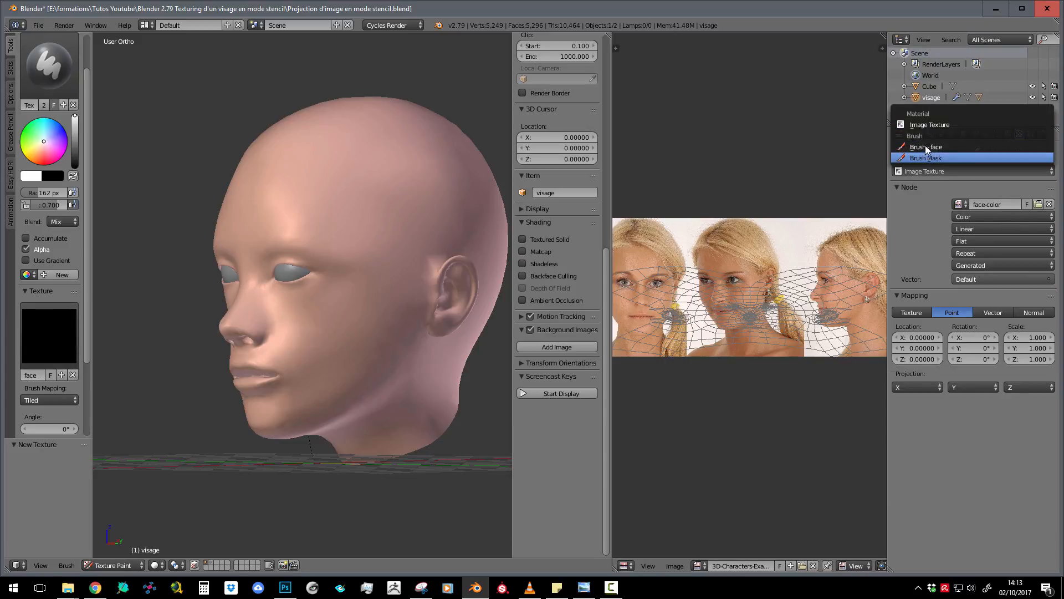
pyautogui.click(924, 145)
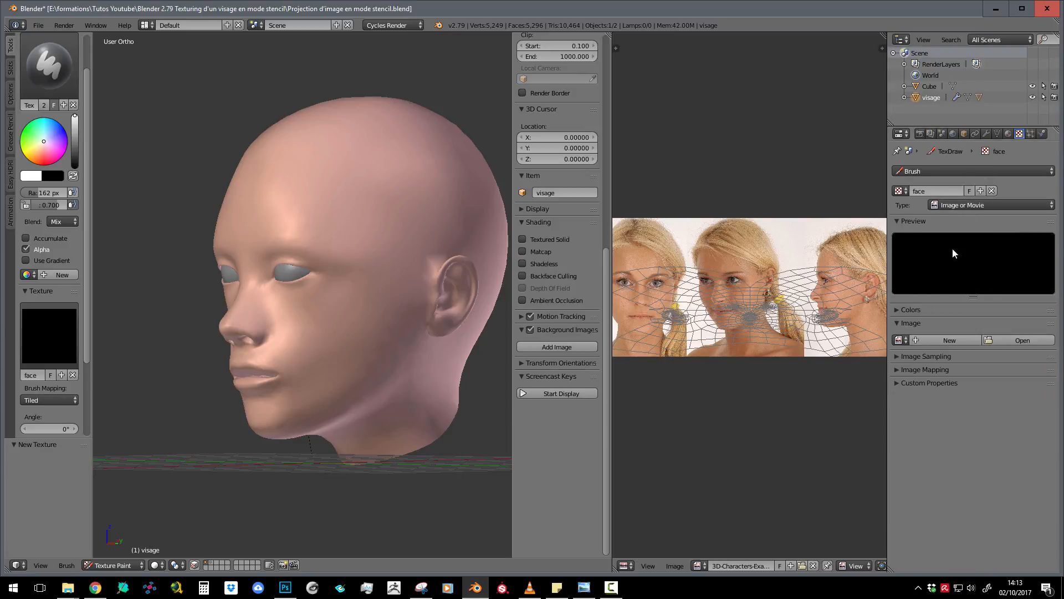
pyautogui.click(906, 338)
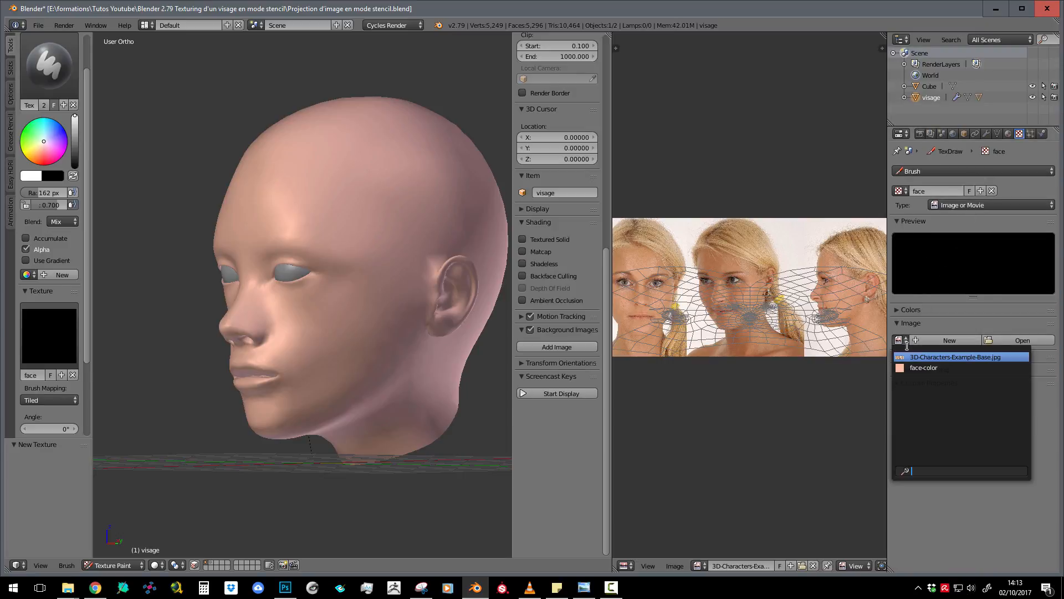
pyautogui.click(931, 357)
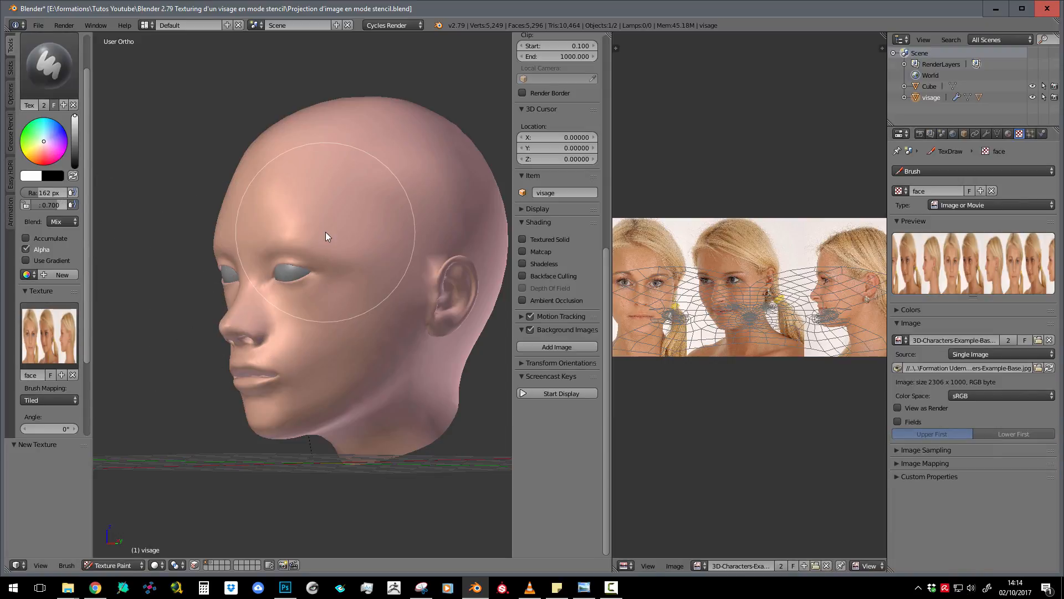
# - Start the on-screen display of pressed keys in the 3D view
pyautogui.moveTo(327, 238); pyautogui.dragTo(328, 252, button='middle')
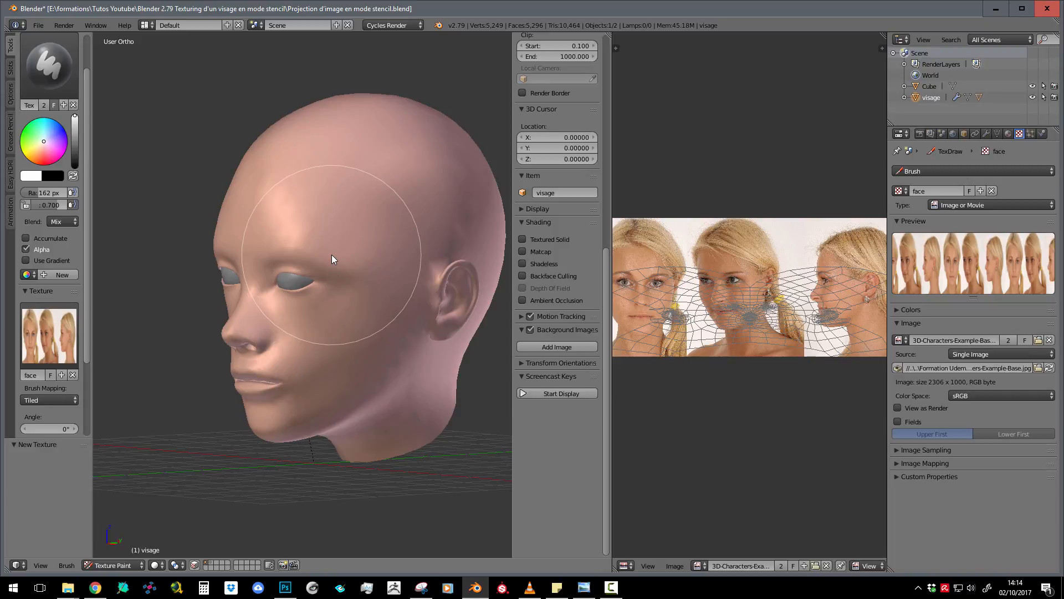
pyautogui.click(561, 394)
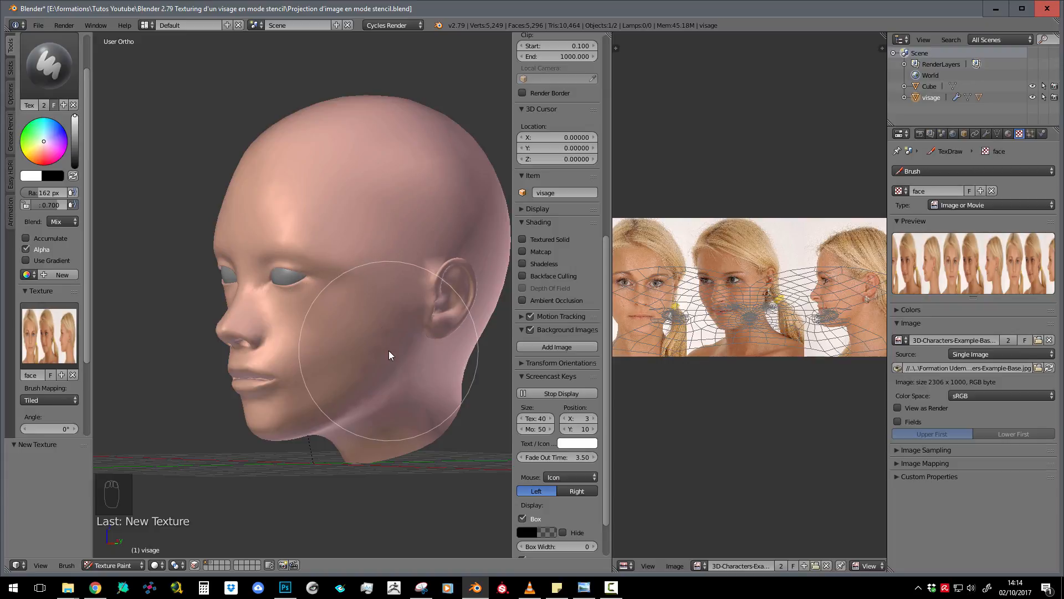
pyautogui.press('f')
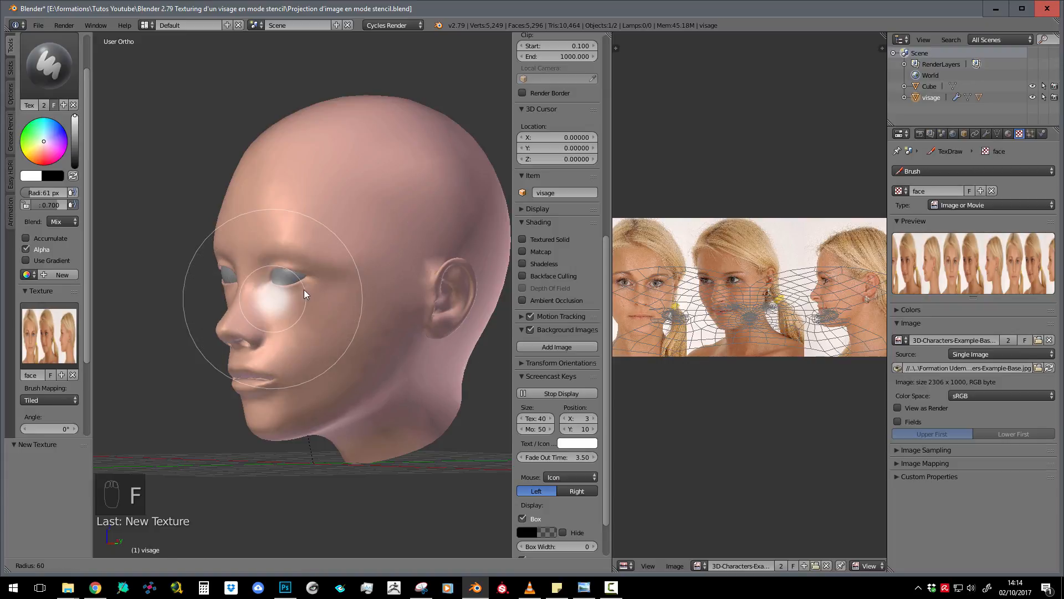
pyautogui.rightClick(308, 296)
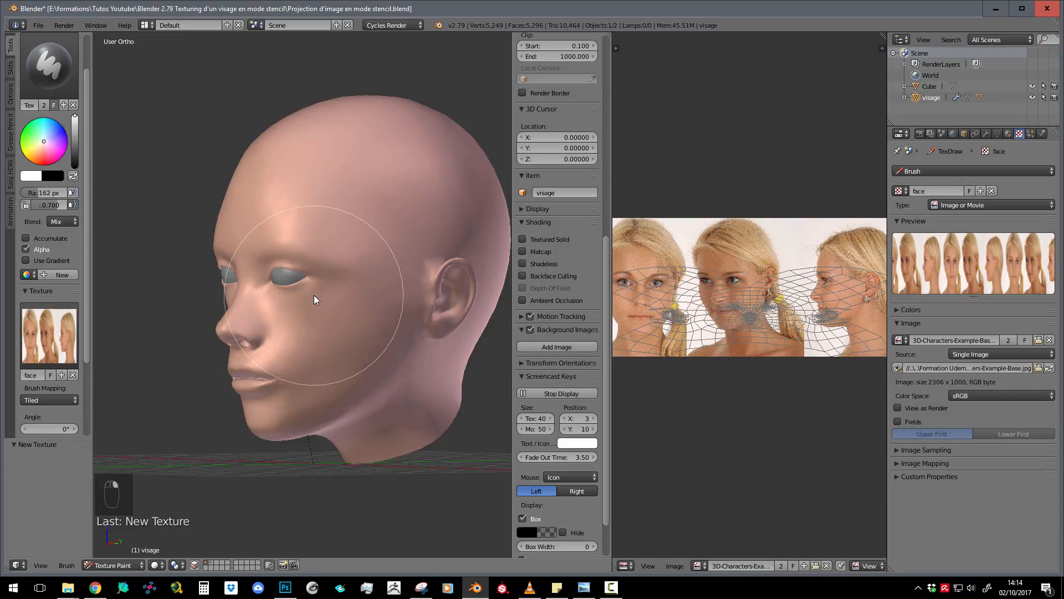
pyautogui.hotkey('shift', 'f')
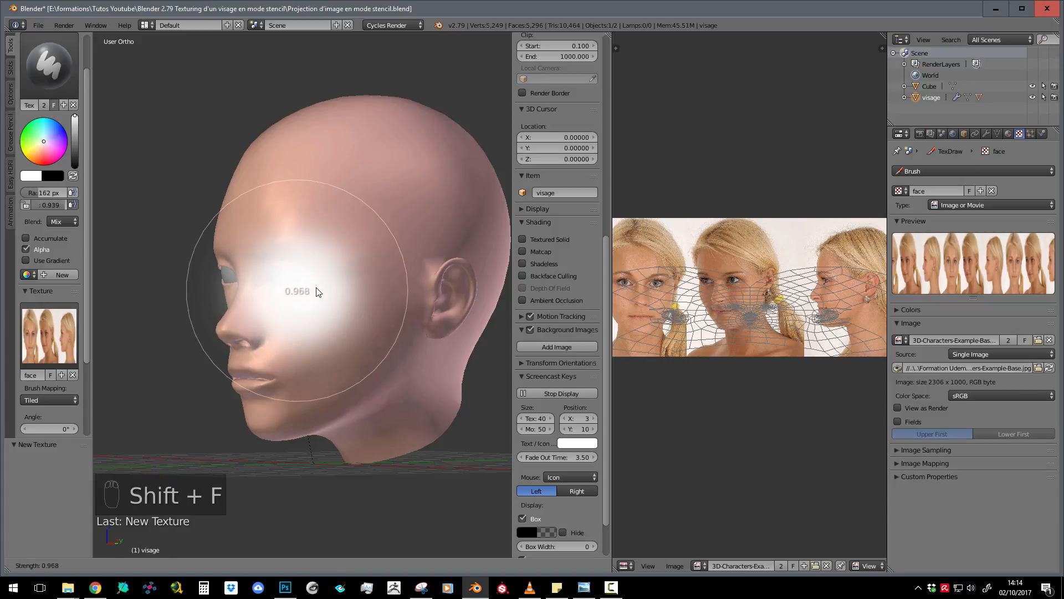
pyautogui.click(364, 299)
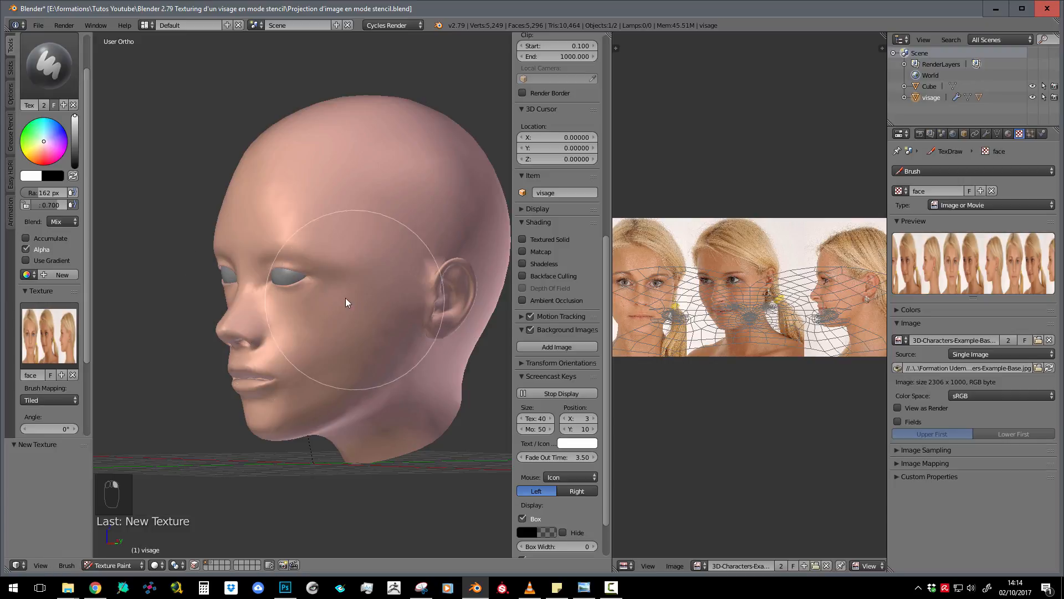
# - Unlink the face texture from the brush and set the brush radius to 71 px
pyautogui.scroll(2, 335, 235)
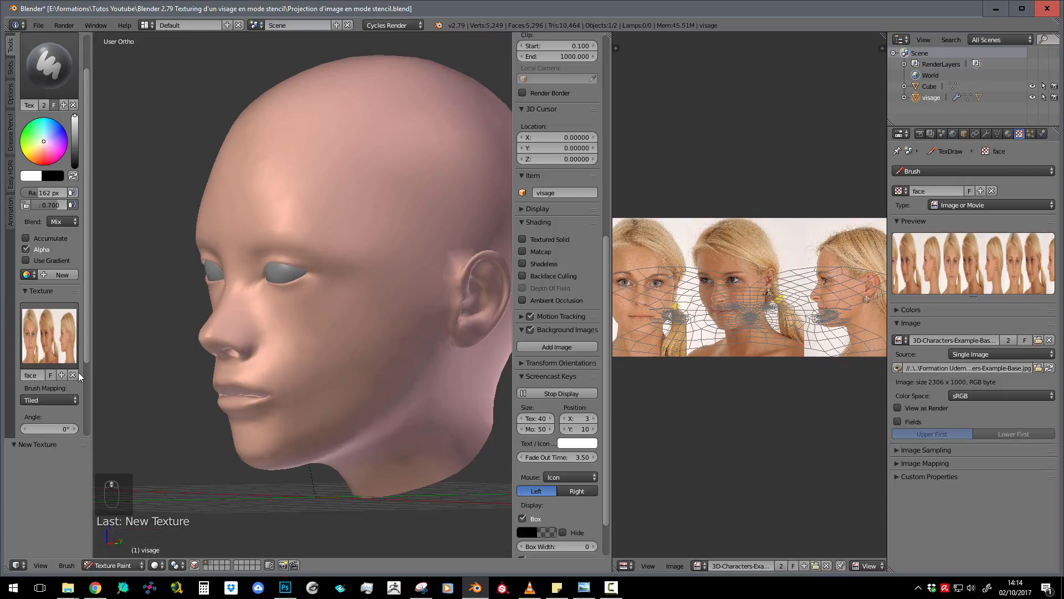
pyautogui.click(73, 375)
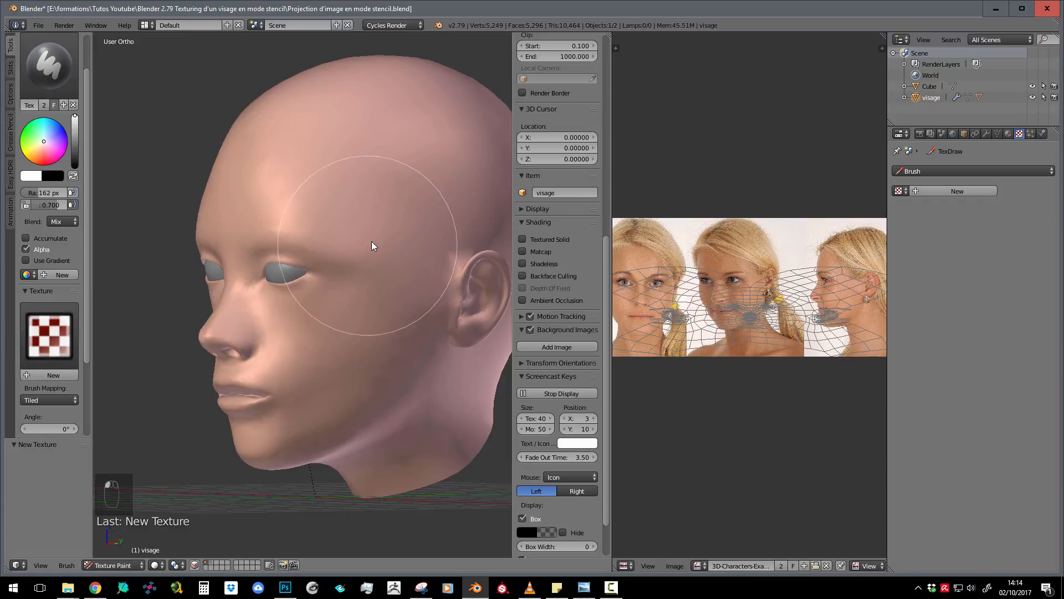
pyautogui.scroll(2, 387, 267)
pyautogui.press('f')
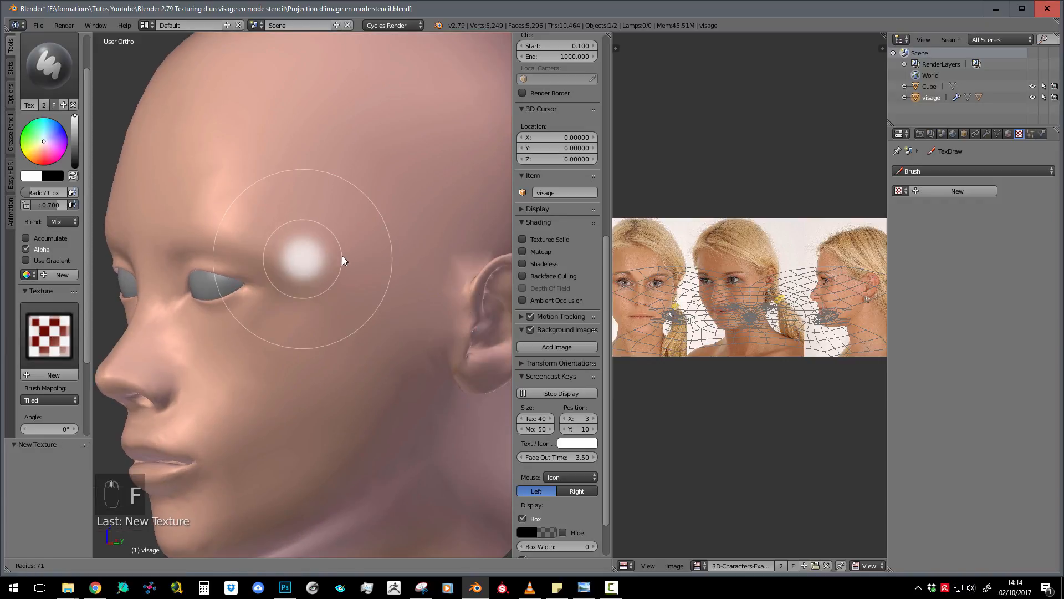
pyautogui.click(343, 260)
pyautogui.scroll(2, 330, 265)
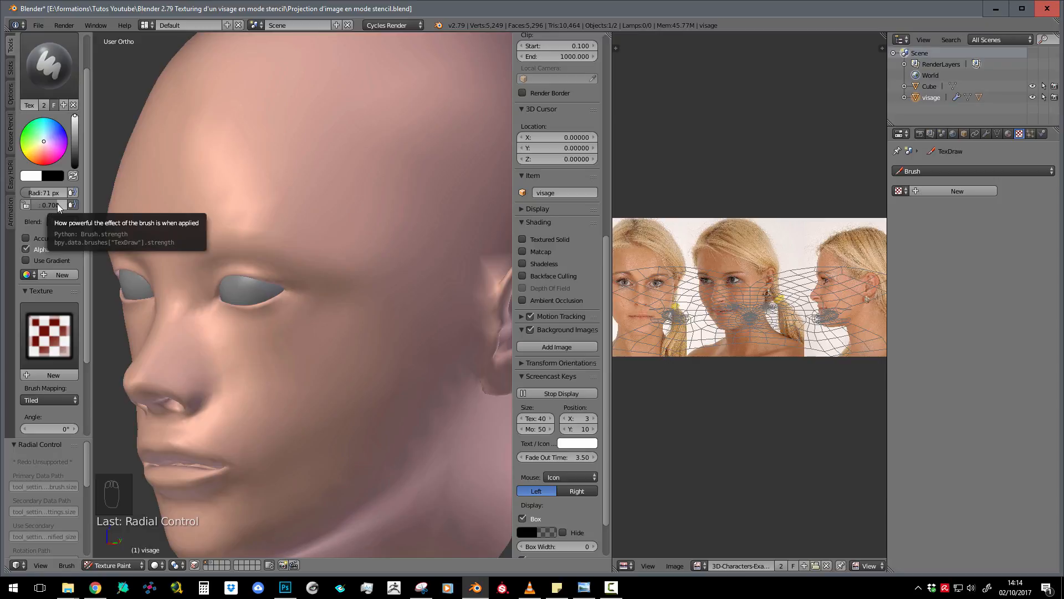
# - Paint a white test stroke on the head's temple and show the face-color texture in the UV/Image Editor
pyautogui.moveTo(344, 161)
pyautogui.mouseDown()
pyautogui.moveTo(388, 222)
pyautogui.moveTo(401, 302)
pyautogui.moveTo(399, 254)
pyautogui.moveTo(368, 277)
pyautogui.moveTo(365, 299)
pyautogui.mouseUp()
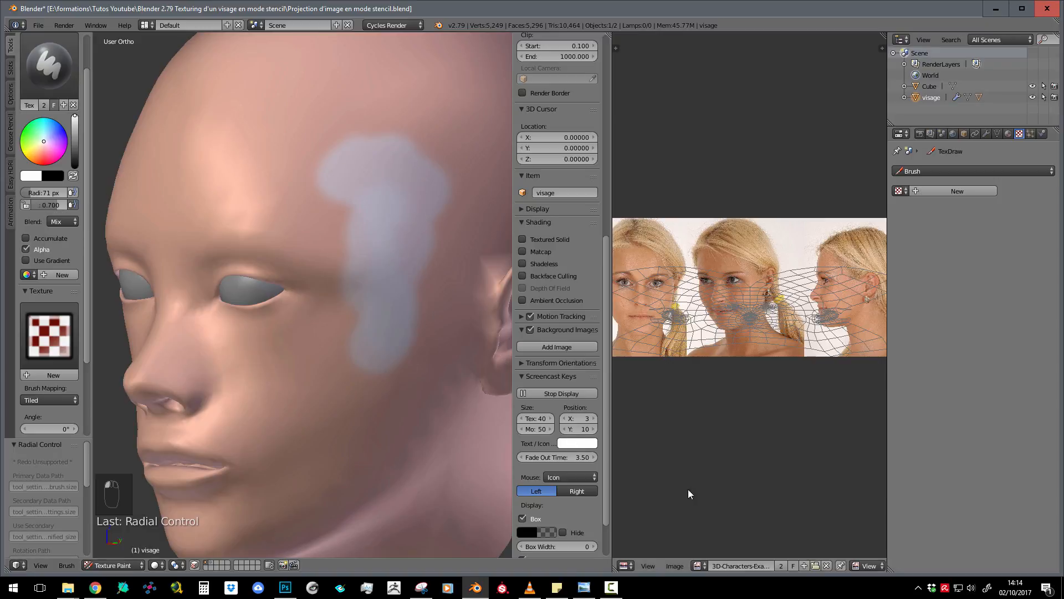
pyautogui.click(706, 565)
pyautogui.click(734, 459)
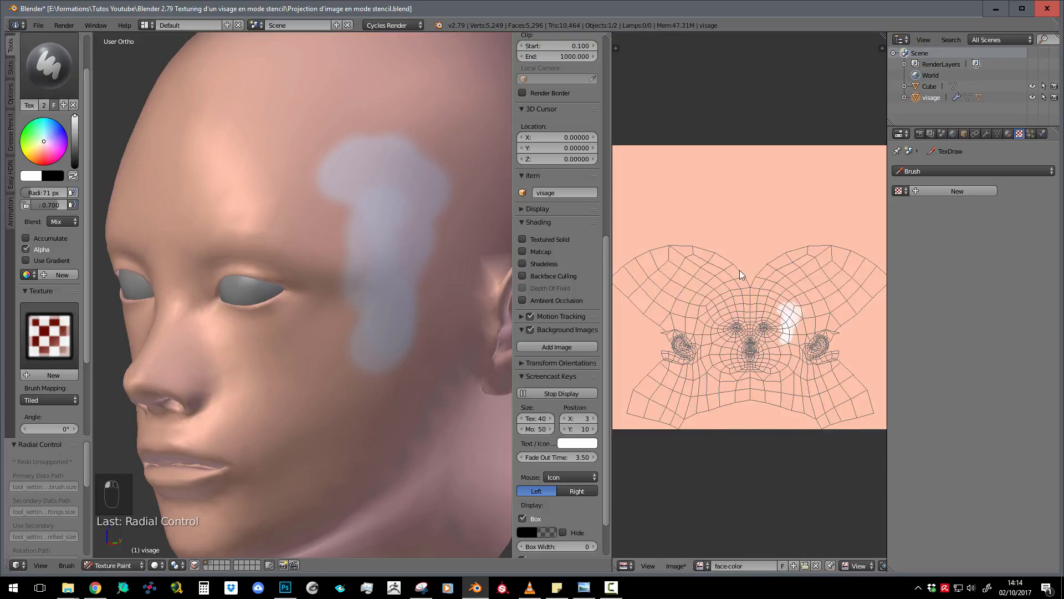
pyautogui.scroll(3, 766, 309)
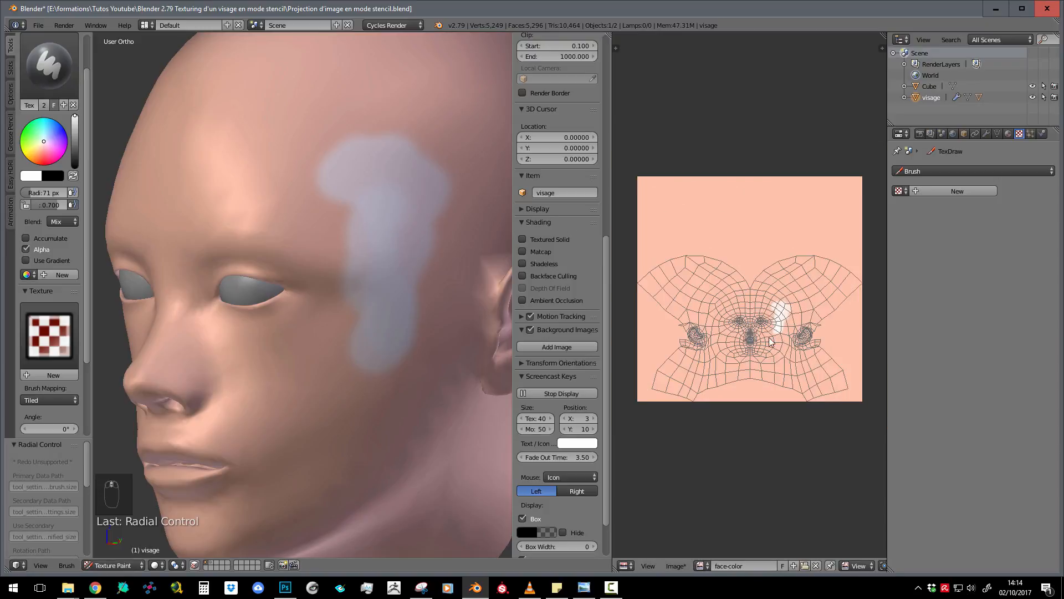
pyautogui.moveTo(345, 192); pyautogui.dragTo(314, 217, button='middle')
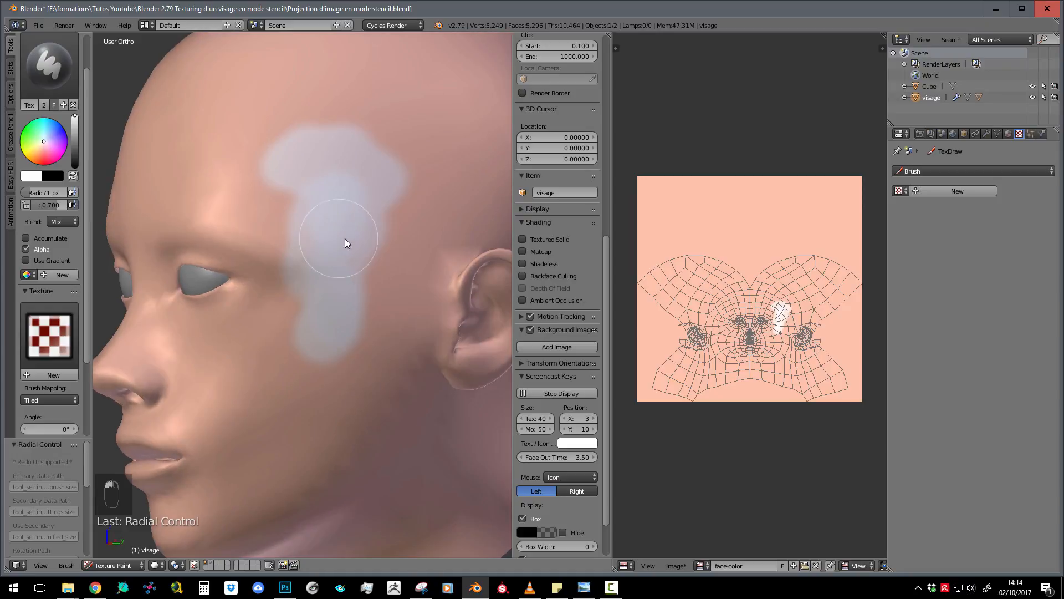
pyautogui.scroll(-3, 360, 225)
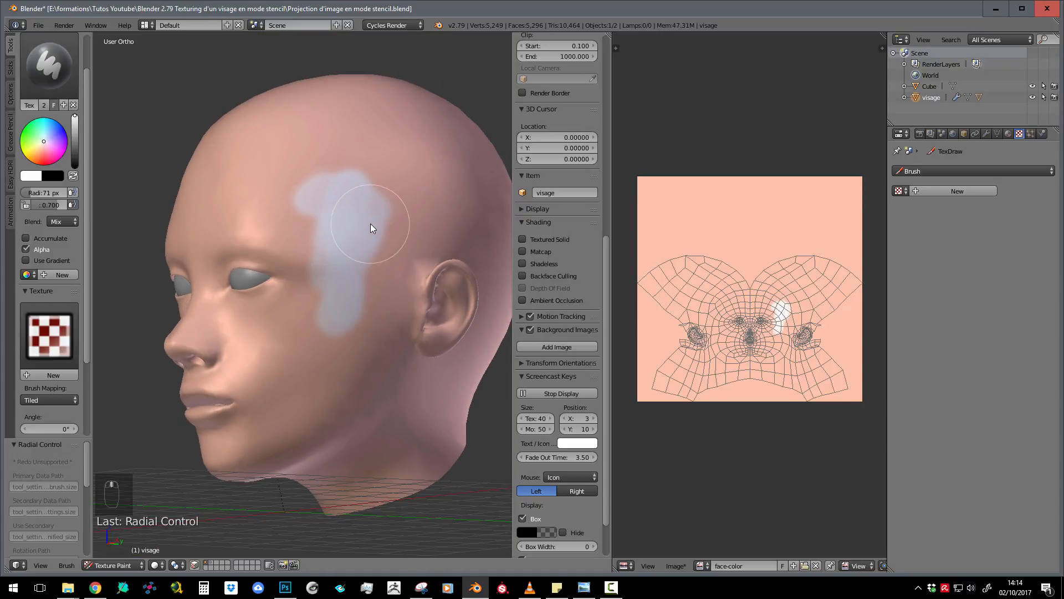
# - Undo the white test stroke on the temple
pyautogui.hotkey('ctrl', 'z')
pyautogui.hotkey('ctrl', 'z')
pyautogui.hotkey('ctrl', 'z')
pyautogui.hotkey('ctrl', 'z')
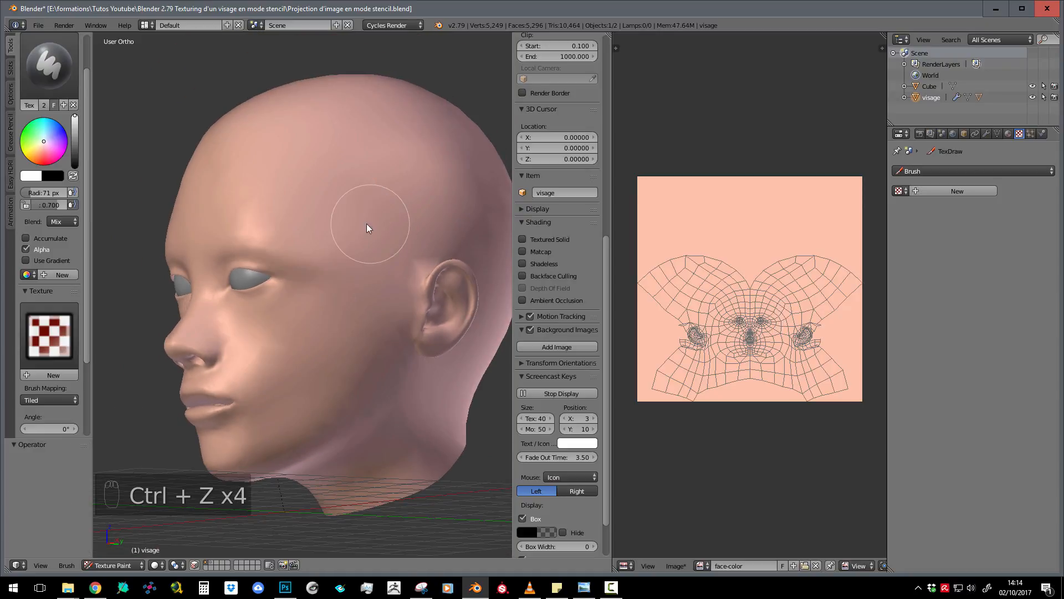
# - Relink the face texture to the brush and paint a test patch with Tiled mapping over the temple and cheek
pyautogui.moveTo(367, 224); pyautogui.dragTo(148, 302, button='middle')
pyautogui.click(46, 352)
pyautogui.click(47, 399)
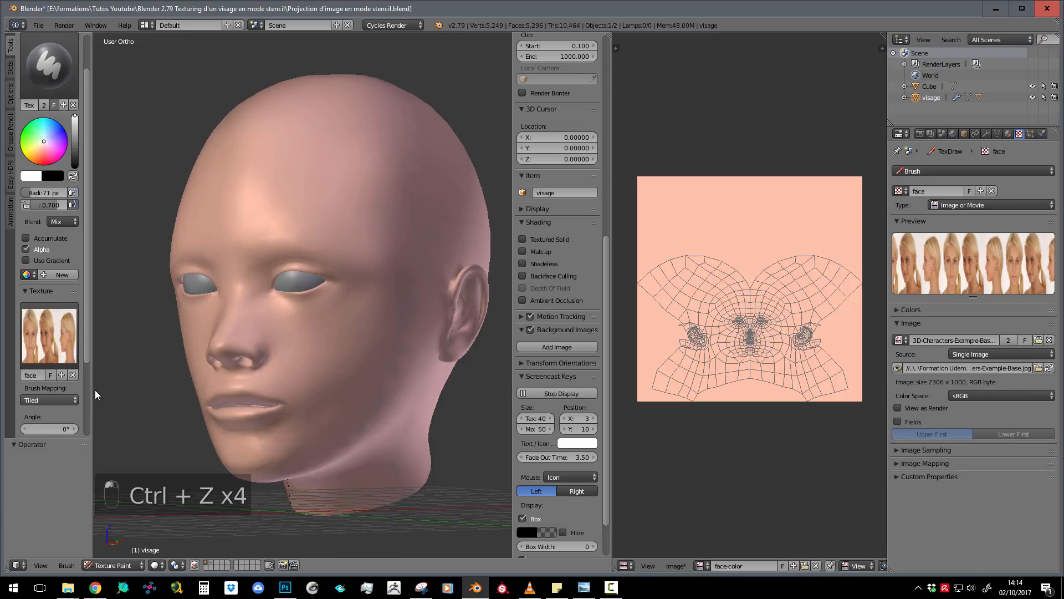
pyautogui.moveTo(322, 248)
pyautogui.mouseDown(button='middle')
pyautogui.moveTo(287, 267)
pyautogui.moveTo(309, 230)
pyautogui.moveTo(318, 242)
pyautogui.mouseUp(button='middle')
pyautogui.moveTo(317, 242)
pyautogui.mouseDown()
pyautogui.moveTo(297, 240)
pyautogui.moveTo(313, 168)
pyautogui.moveTo(284, 205)
pyautogui.moveTo(294, 301)
pyautogui.moveTo(282, 271)
pyautogui.moveTo(270, 337)
pyautogui.moveTo(358, 319)
pyautogui.moveTo(338, 337)
pyautogui.moveTo(364, 314)
pyautogui.moveTo(415, 321)
pyautogui.moveTo(385, 254)
pyautogui.mouseUp()
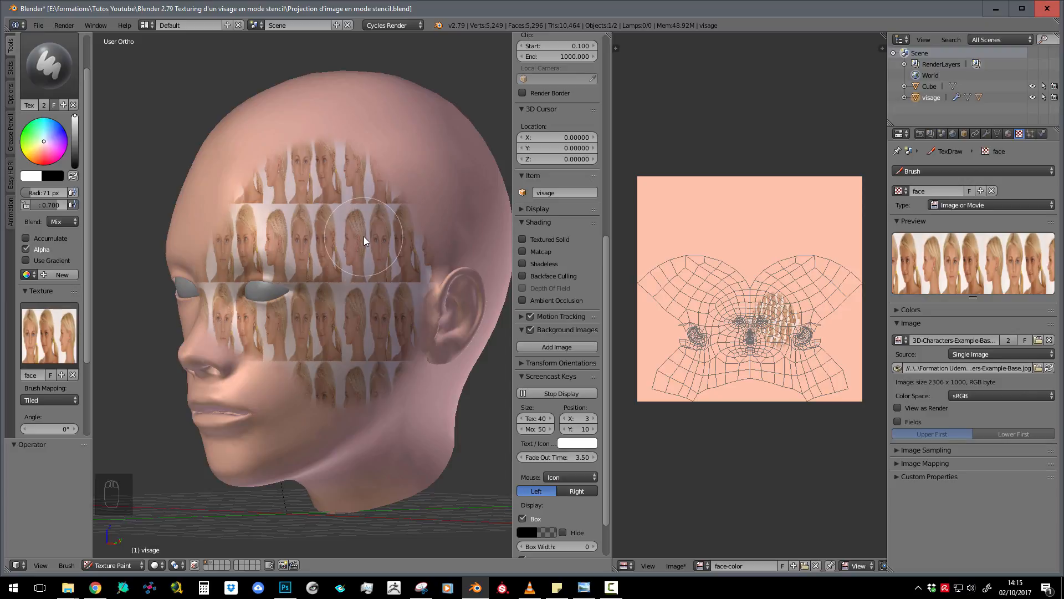
# - Set the brush strength to 1.000 and the texture's brush mapping to Stencil
pyautogui.moveTo(54, 204); pyautogui.dragTo(78, 205)
pyautogui.click(64, 399)
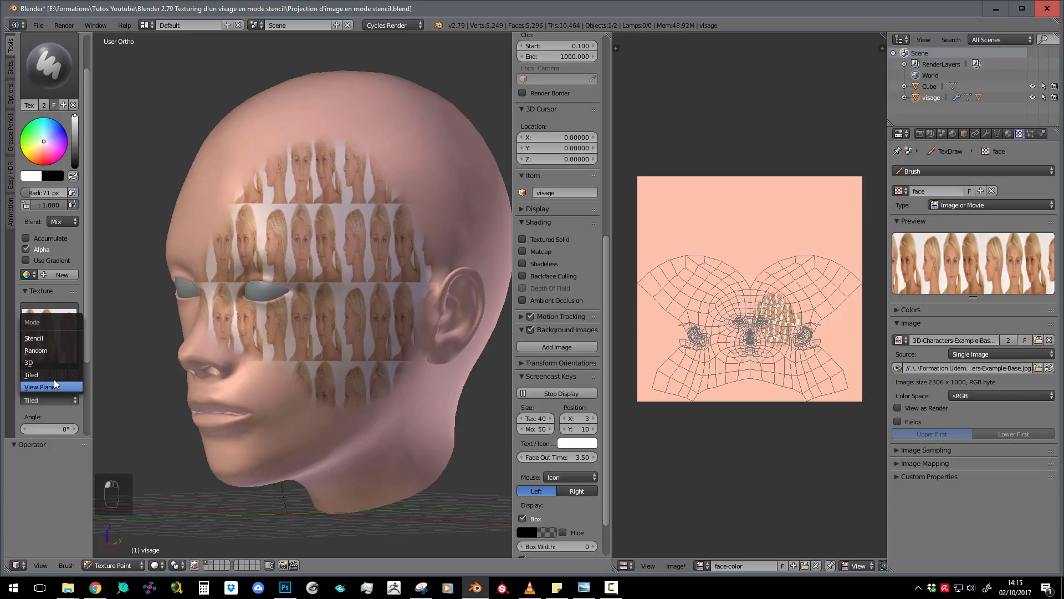
pyautogui.click(48, 337)
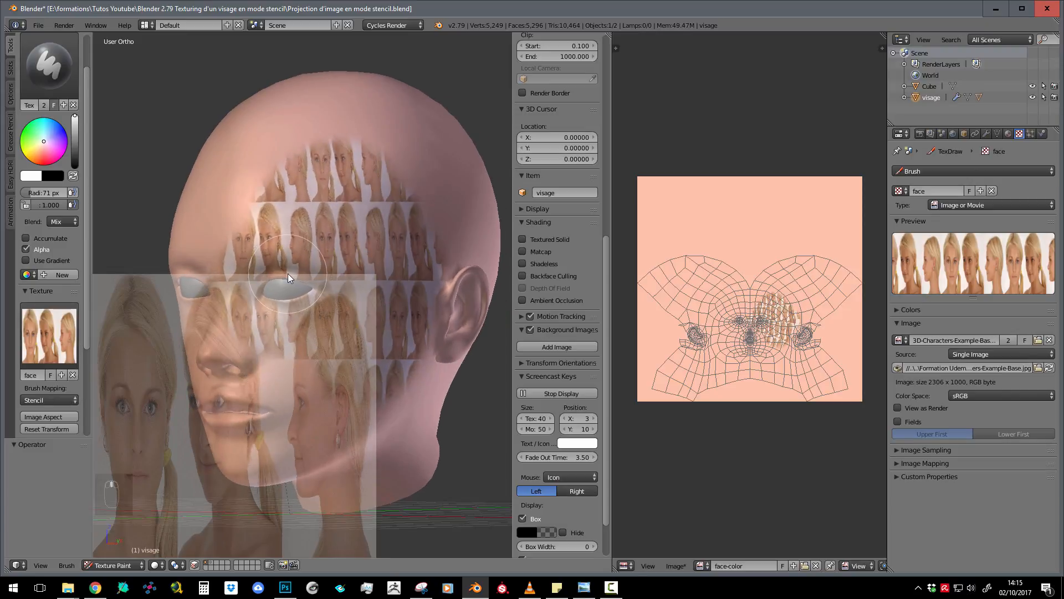
# - Undo the tiled test patch, turn the head to face forward and widen the 3D viewport
pyautogui.hotkey('ctrl', 'z')
pyautogui.moveTo(287, 274); pyautogui.dragTo(378, 304, button='middle')
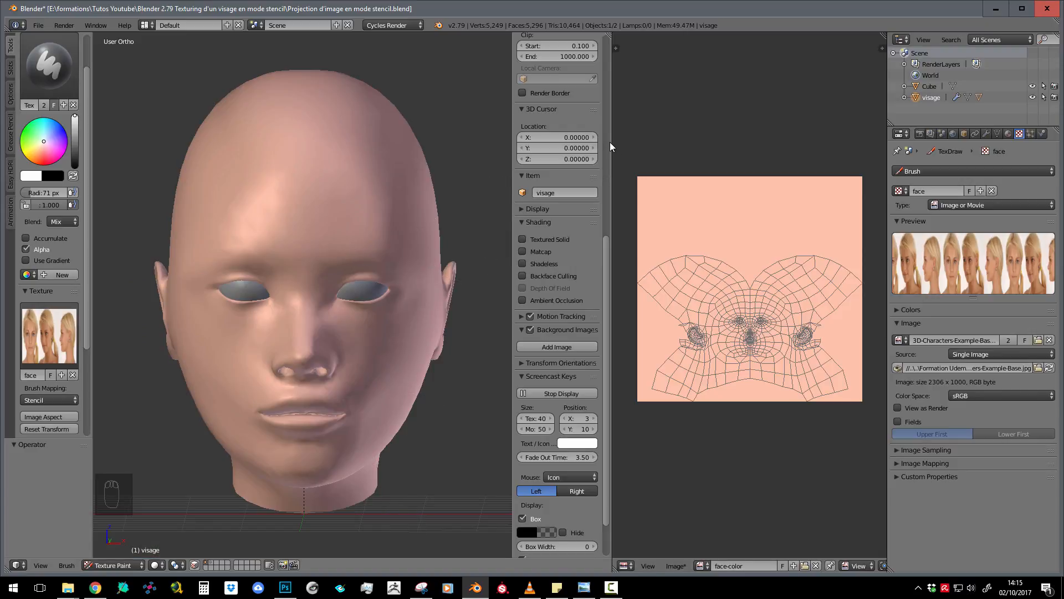
pyautogui.moveTo(612, 145); pyautogui.dragTo(781, 151)
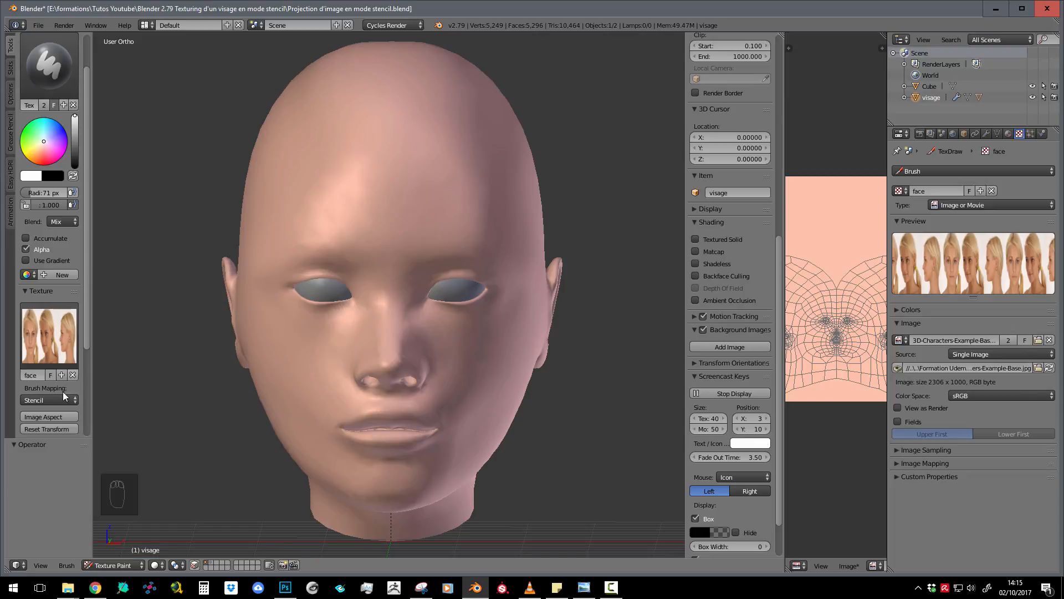
# - Try fitting the stencil to the image aspect, moving, scaling and rotating it over the head, and reset its transform
pyautogui.click(48, 417)
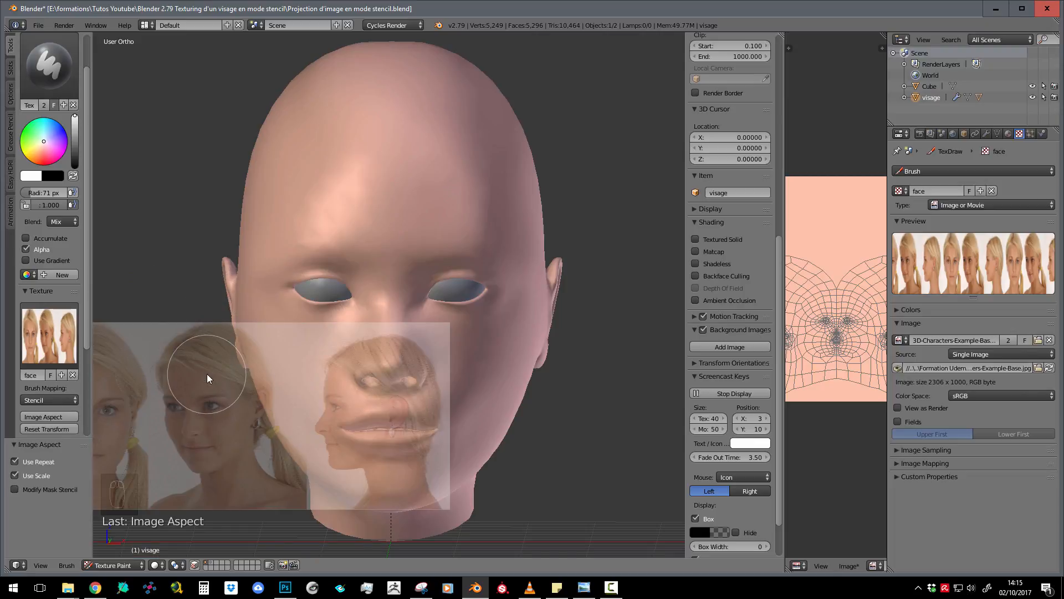
pyautogui.moveTo(202, 395); pyautogui.dragTo(374, 257, button='right')
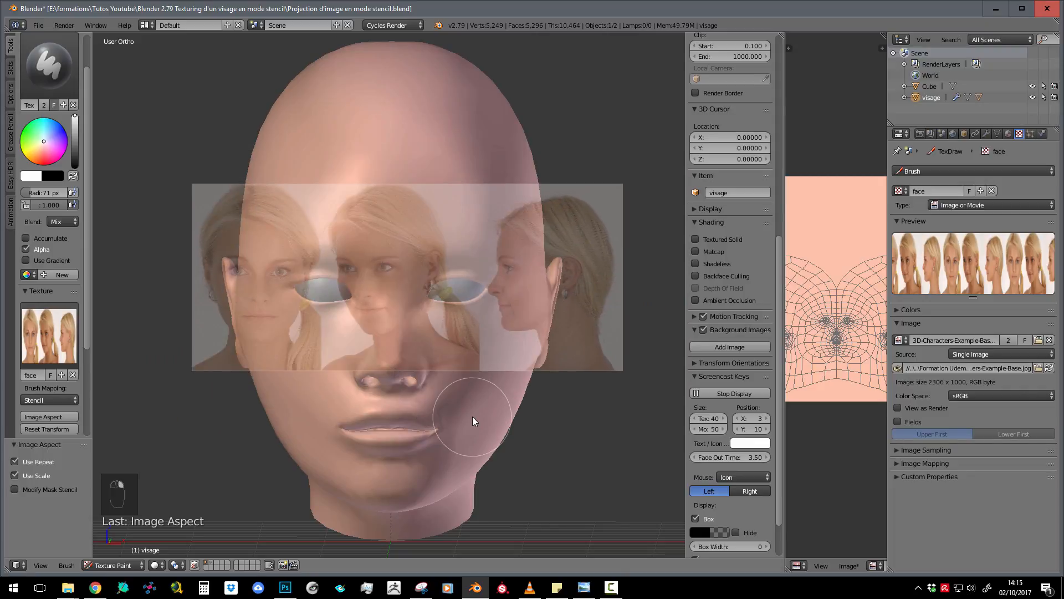
pyautogui.keyDown('shift'); pyautogui.moveTo(472, 417); pyautogui.dragTo(444, 447, button='right'); pyautogui.keyUp('shift')
pyautogui.scroll(-5, 71, 337)
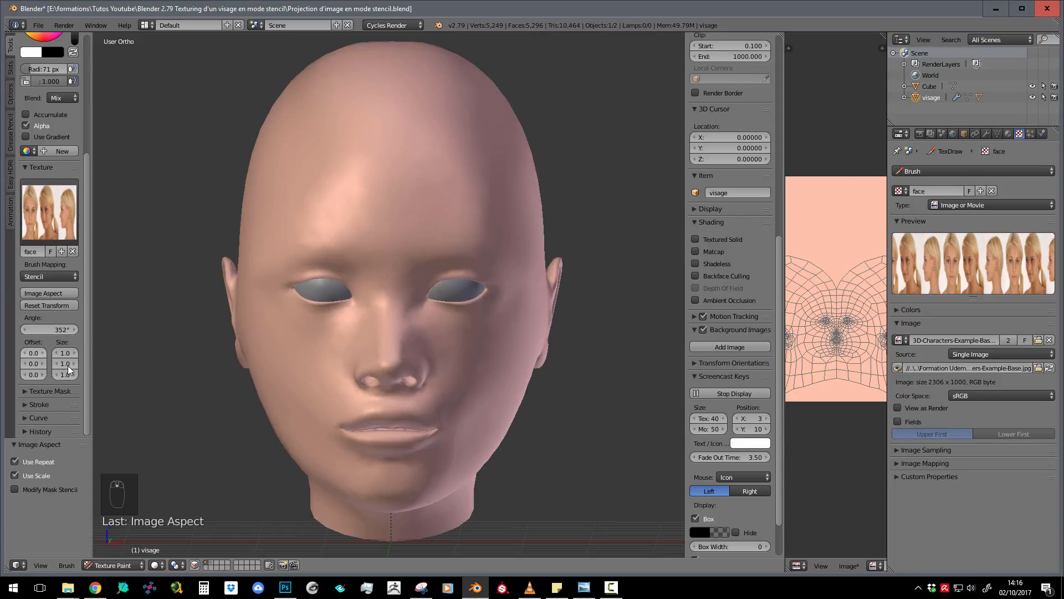
pyautogui.click(49, 329)
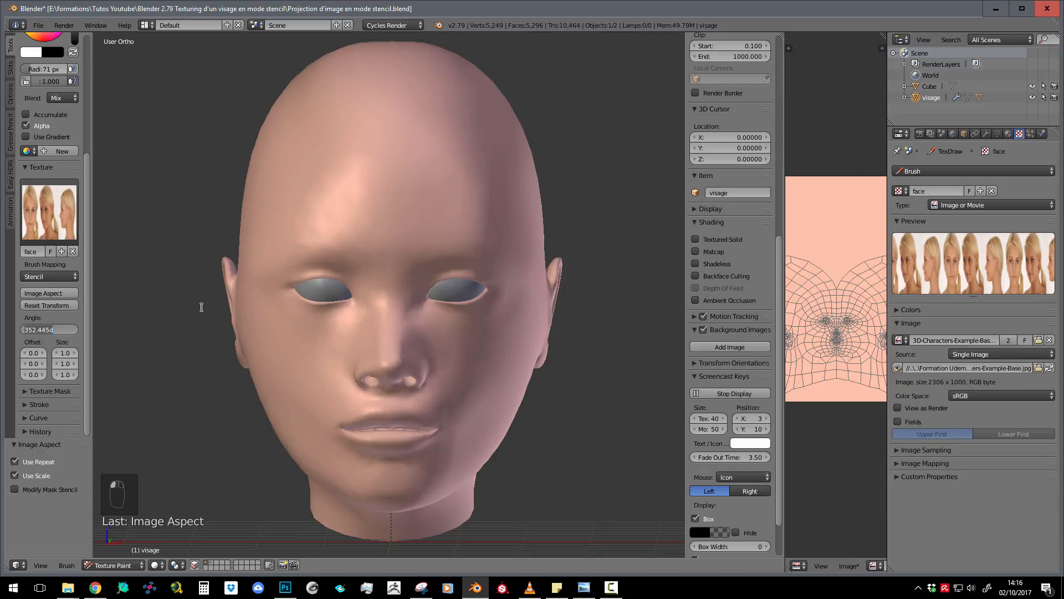
pyautogui.click(58, 305)
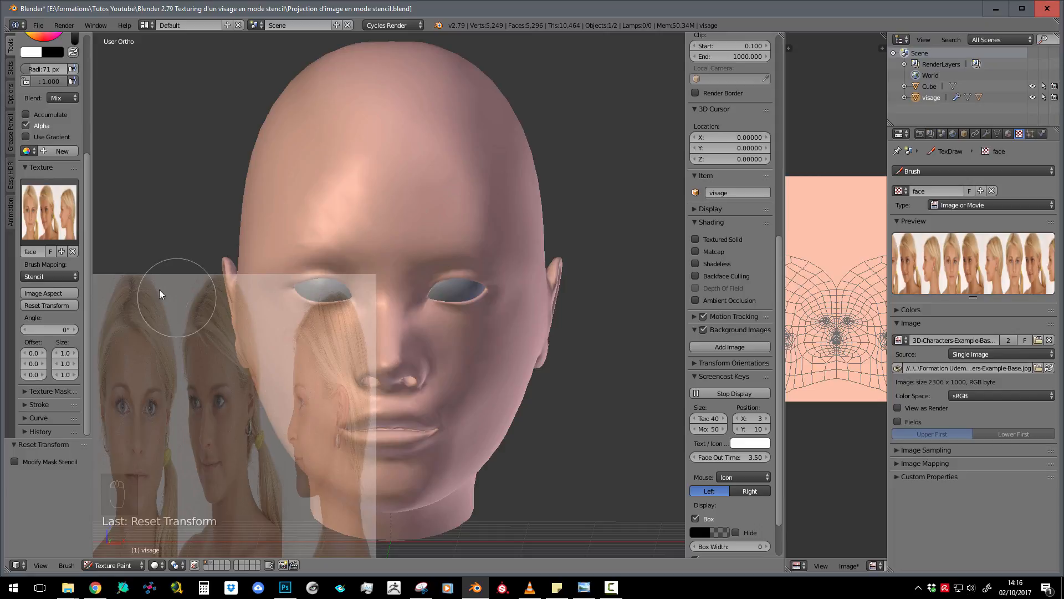
# - Fit the stencil to the image's aspect ratio and view the head in front orthographic projection
pyautogui.click(54, 294)
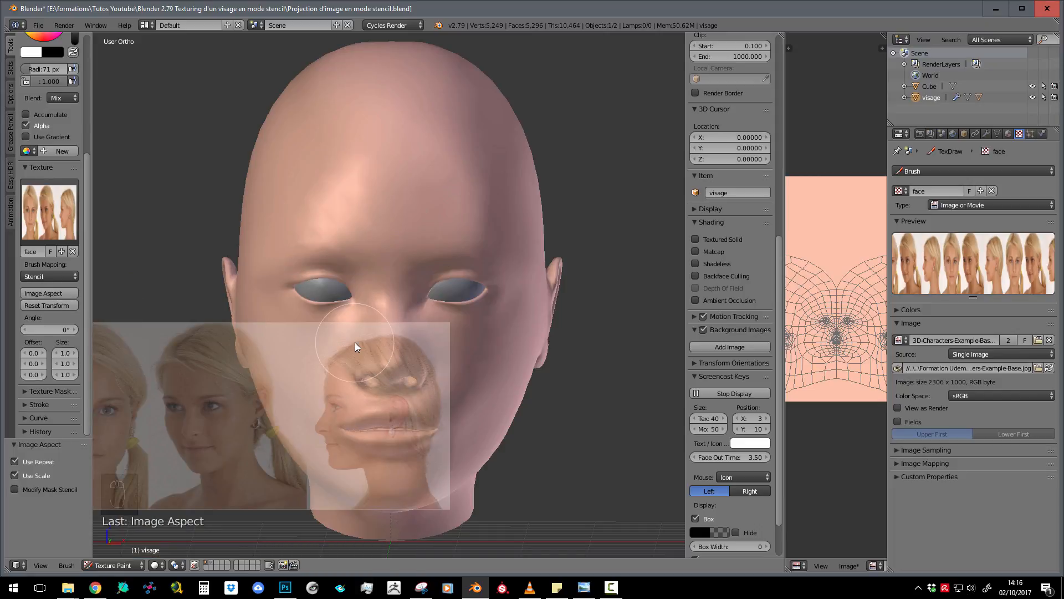
pyautogui.press('KP_1')
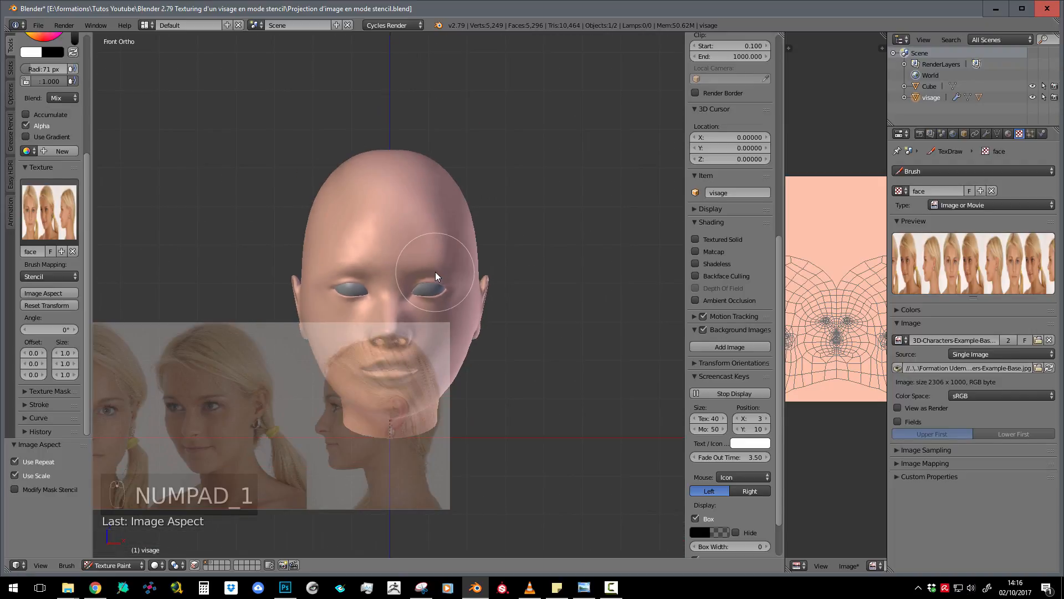
pyautogui.scroll(1, 436, 276)
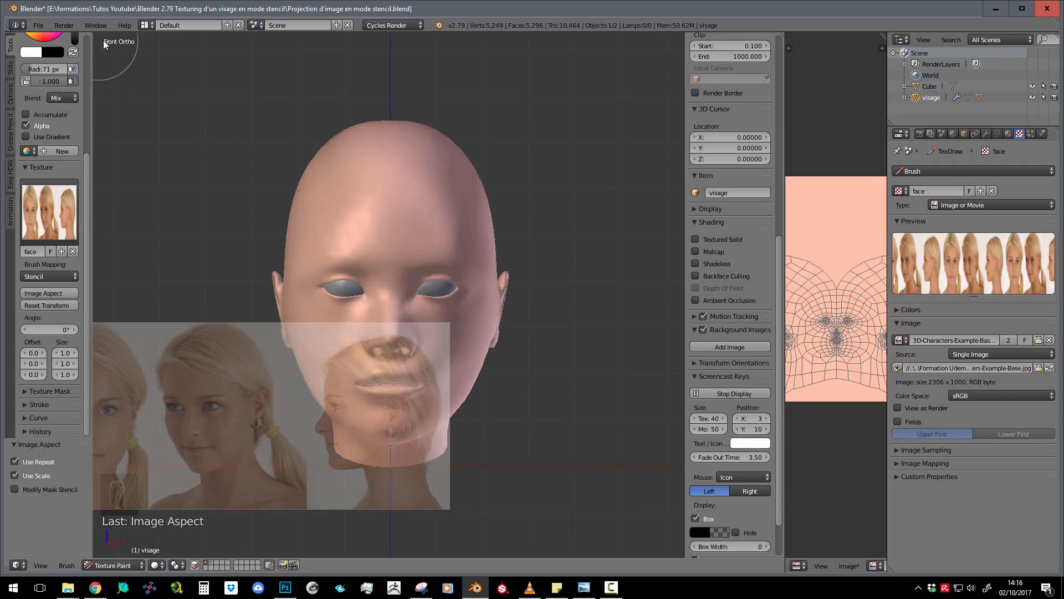
pyautogui.press('KP_5')
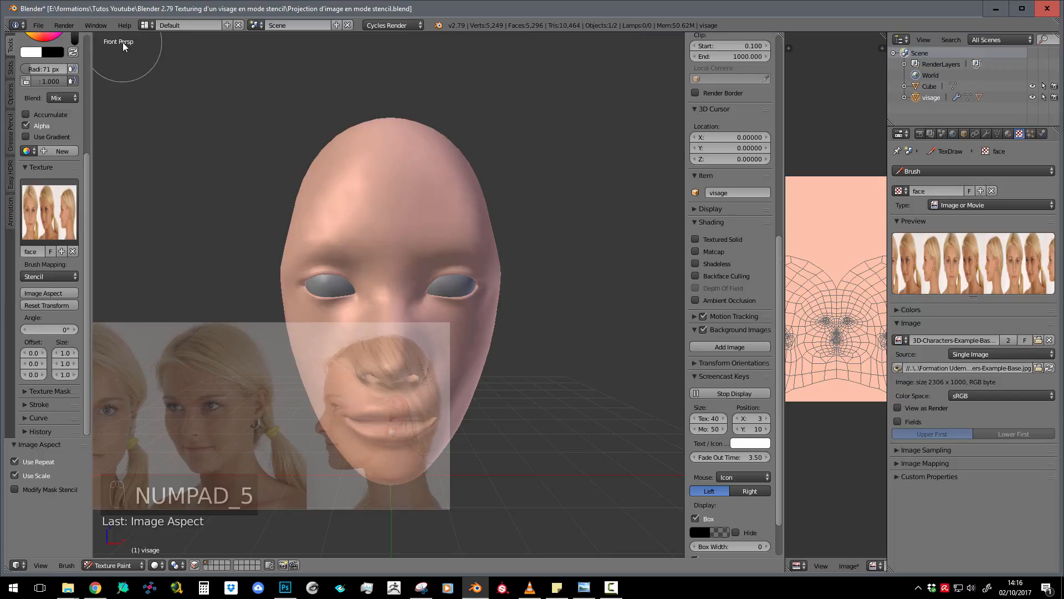
pyautogui.press('KP_5')
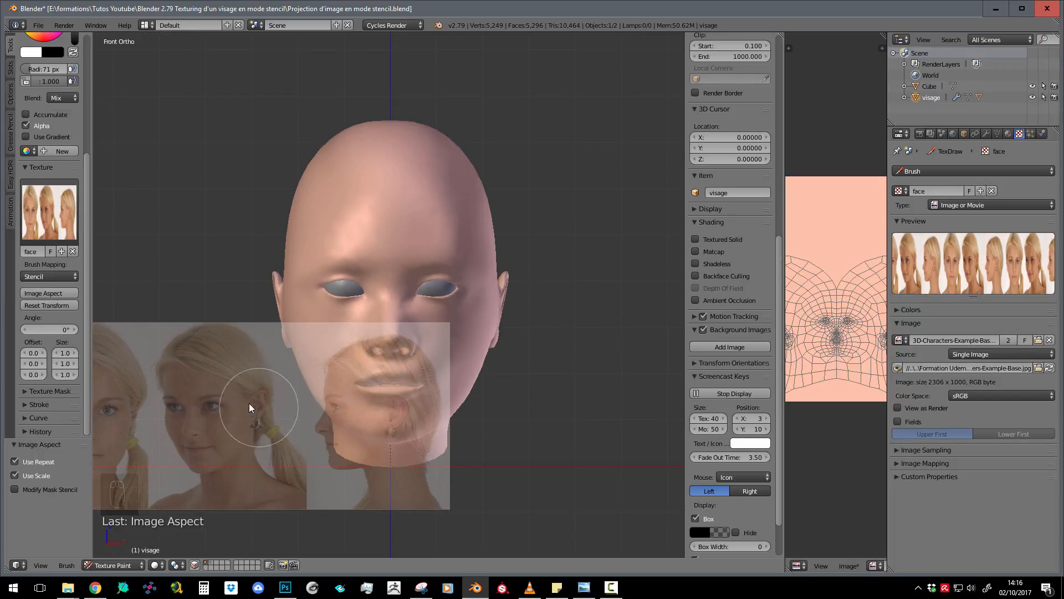
# - Move and scale the stencil until the frontal photo's eyes, nose and mouth line up with the head model
pyautogui.moveTo(205, 411); pyautogui.dragTo(636, 554, button='right')
pyautogui.moveTo(500, 382); pyautogui.dragTo(611, 378, button='right')
pyautogui.keyDown('shift'); pyautogui.moveTo(554, 458); pyautogui.dragTo(560, 473, button='right'); pyautogui.keyUp('shift')
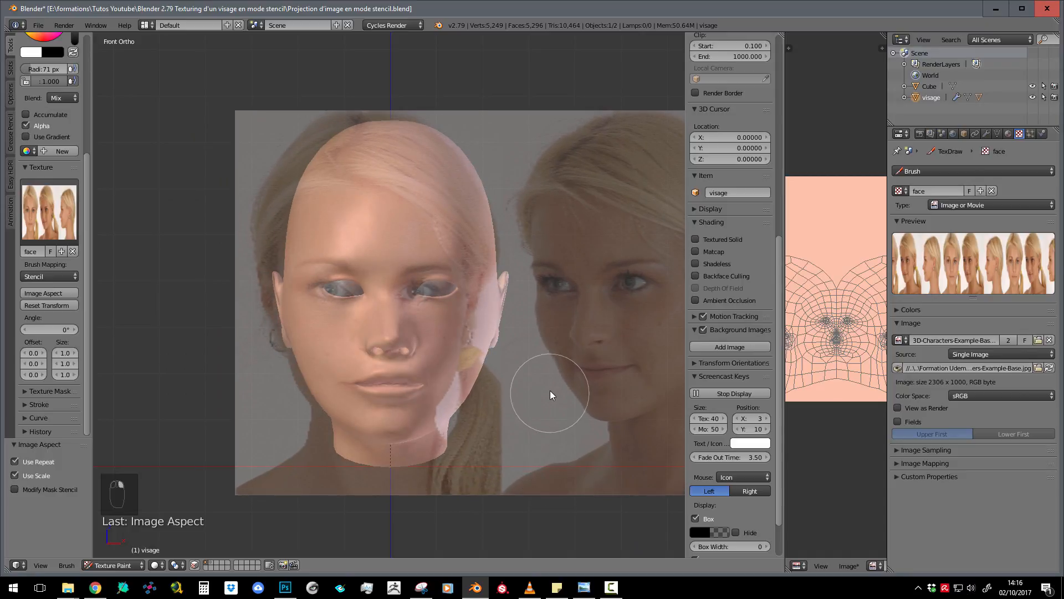
pyautogui.moveTo(550, 391); pyautogui.dragTo(568, 388, button='right')
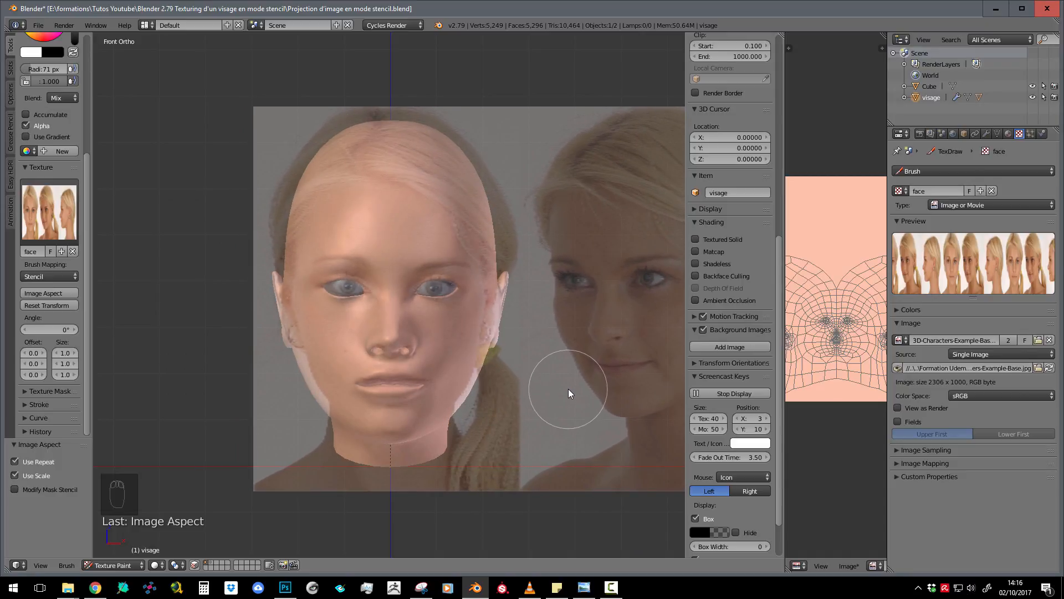
pyautogui.scroll(2, 563, 391)
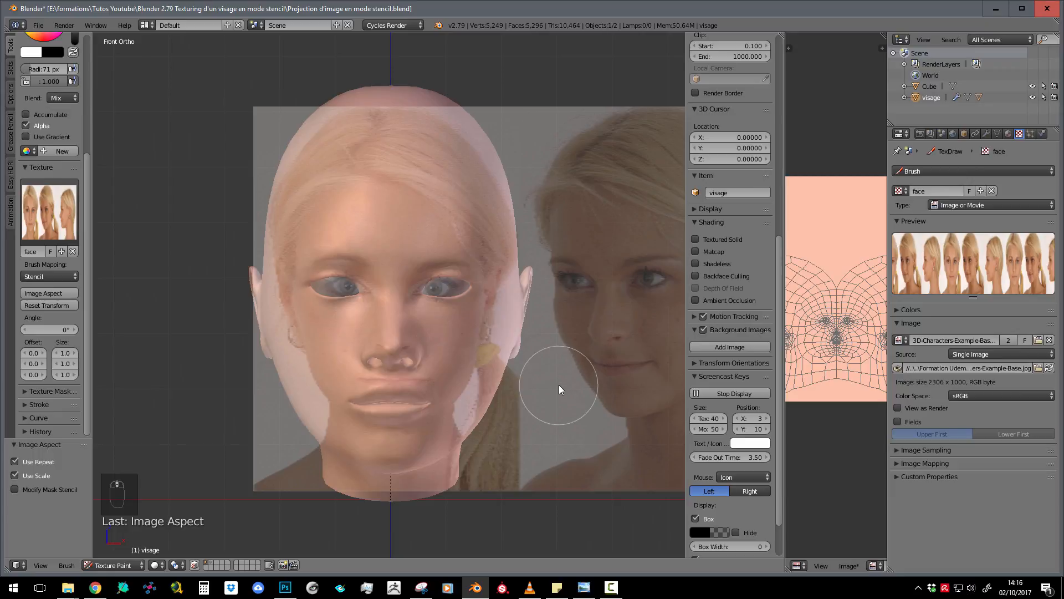
pyautogui.keyDown('shift'); pyautogui.moveTo(571, 398); pyautogui.dragTo(563, 441, button='right'); pyautogui.keyUp('shift')
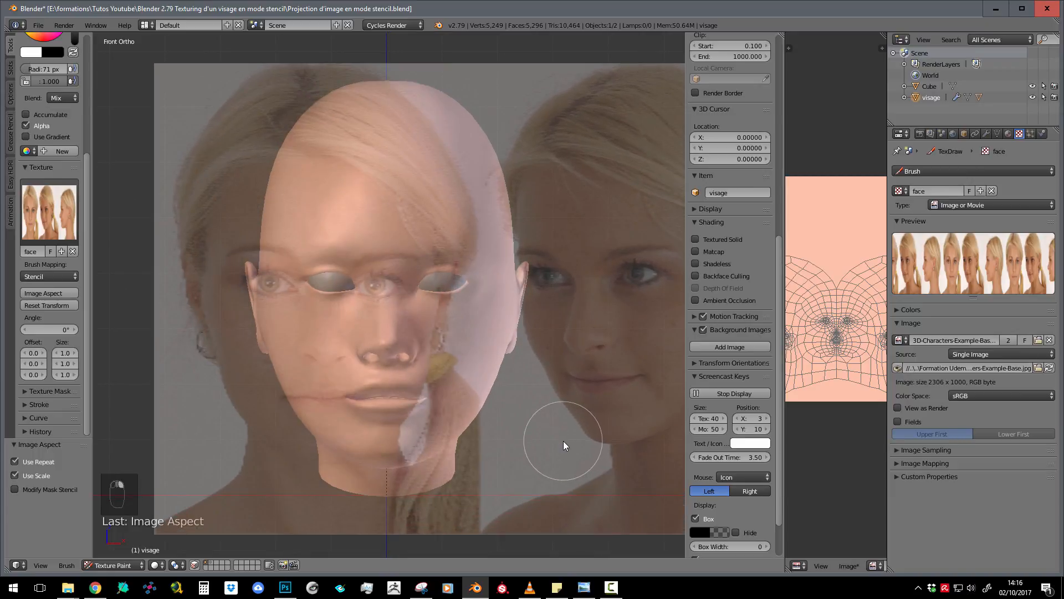
pyautogui.moveTo(531, 383); pyautogui.dragTo(600, 381, button='right')
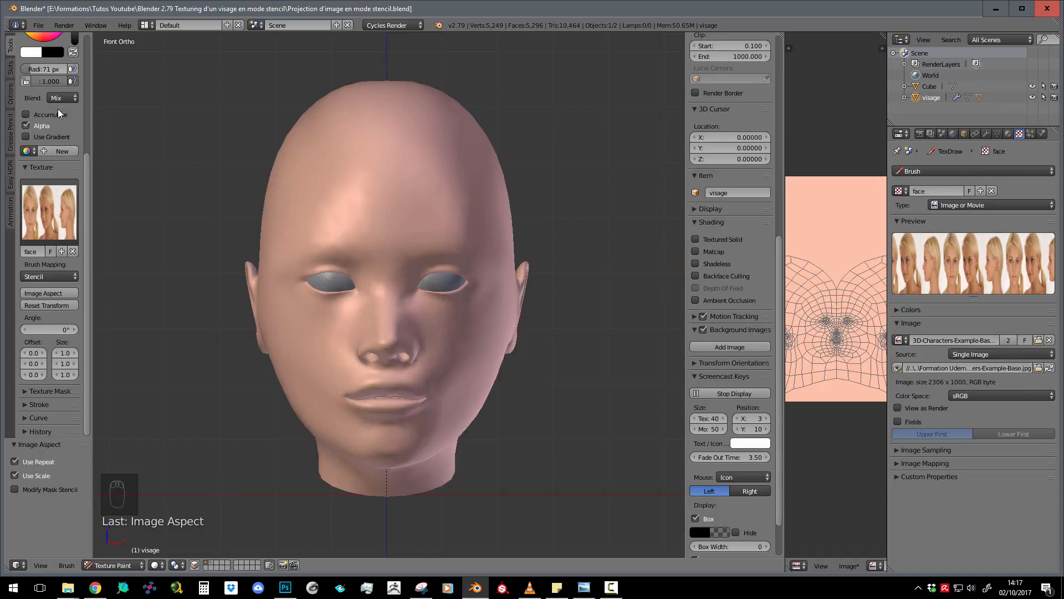
# - Paint the frontal photo over the front of the head, covering face, hair, ears and neck, at strength 1.0
pyautogui.scroll(4, 57, 109)
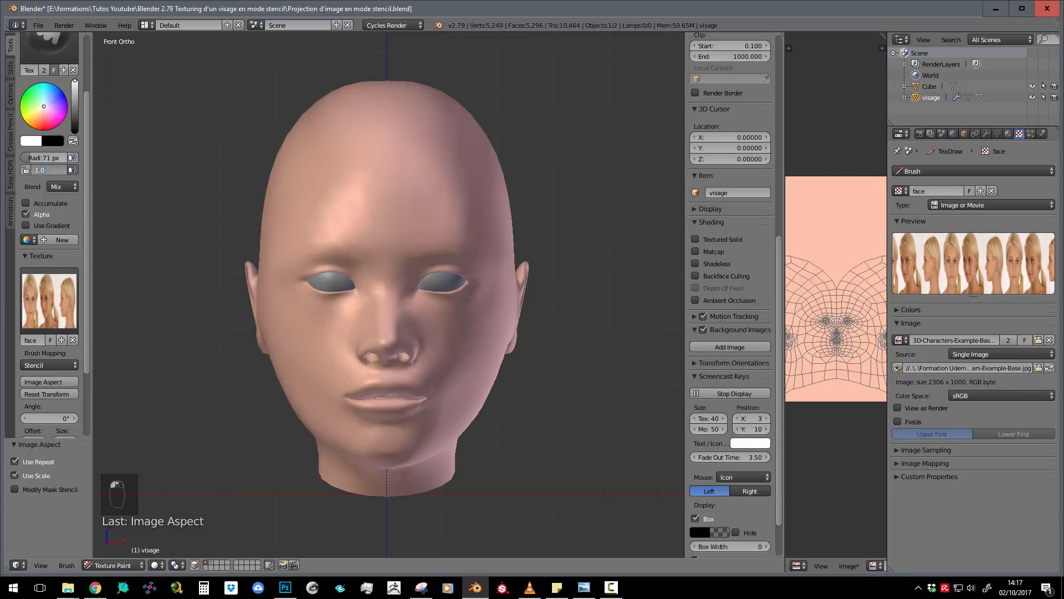
pyautogui.moveTo(379, 173)
pyautogui.mouseDown()
pyautogui.moveTo(244, 144)
pyautogui.moveTo(314, 265)
pyautogui.moveTo(277, 291)
pyautogui.moveTo(304, 324)
pyautogui.moveTo(399, 333)
pyautogui.moveTo(266, 370)
pyautogui.moveTo(355, 400)
pyautogui.moveTo(332, 477)
pyautogui.moveTo(469, 483)
pyautogui.moveTo(384, 427)
pyautogui.moveTo(323, 437)
pyautogui.moveTo(324, 364)
pyautogui.moveTo(273, 181)
pyautogui.moveTo(438, 80)
pyautogui.moveTo(491, 337)
pyautogui.moveTo(326, 333)
pyautogui.moveTo(318, 240)
pyautogui.moveTo(473, 214)
pyautogui.moveTo(458, 226)
pyautogui.moveTo(408, 183)
pyautogui.mouseUp()
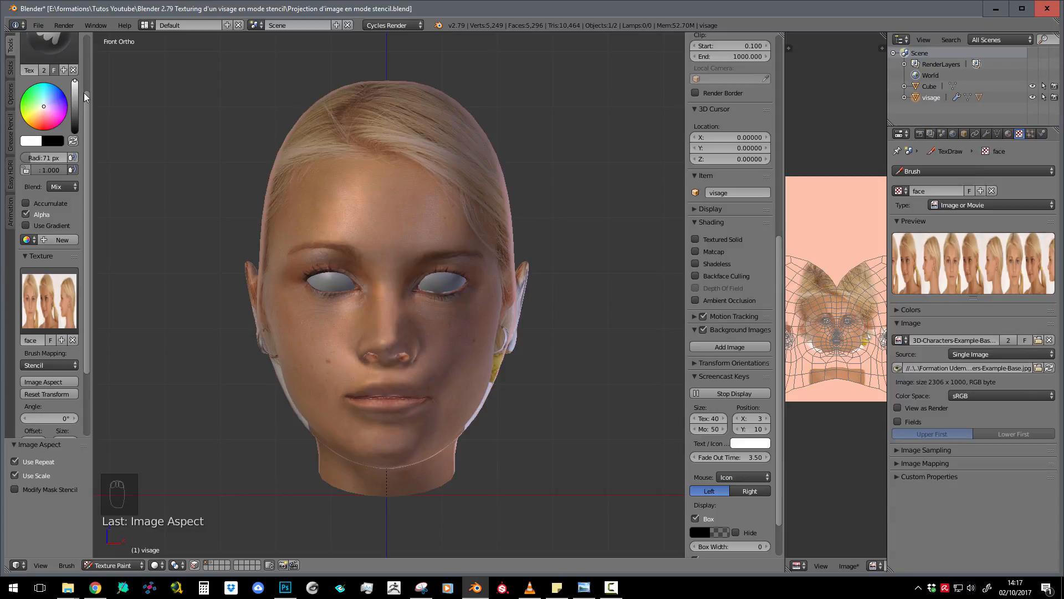
# - Switch to the Clone brush to hide the stencil and inspect the projected face from several angles
pyautogui.scroll(4, 84, 92)
pyautogui.click(51, 106)
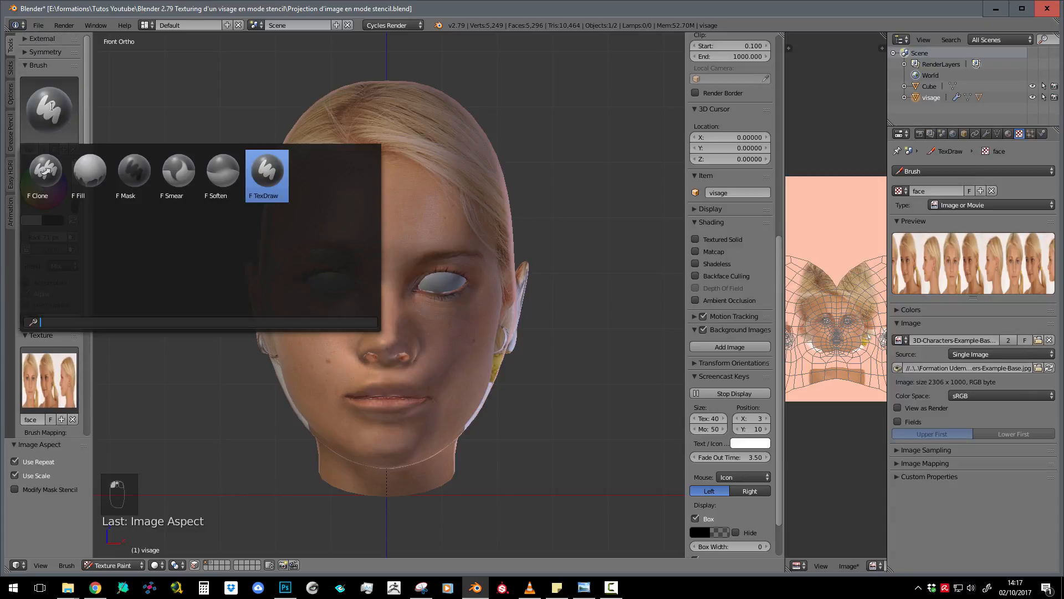
pyautogui.click(46, 171)
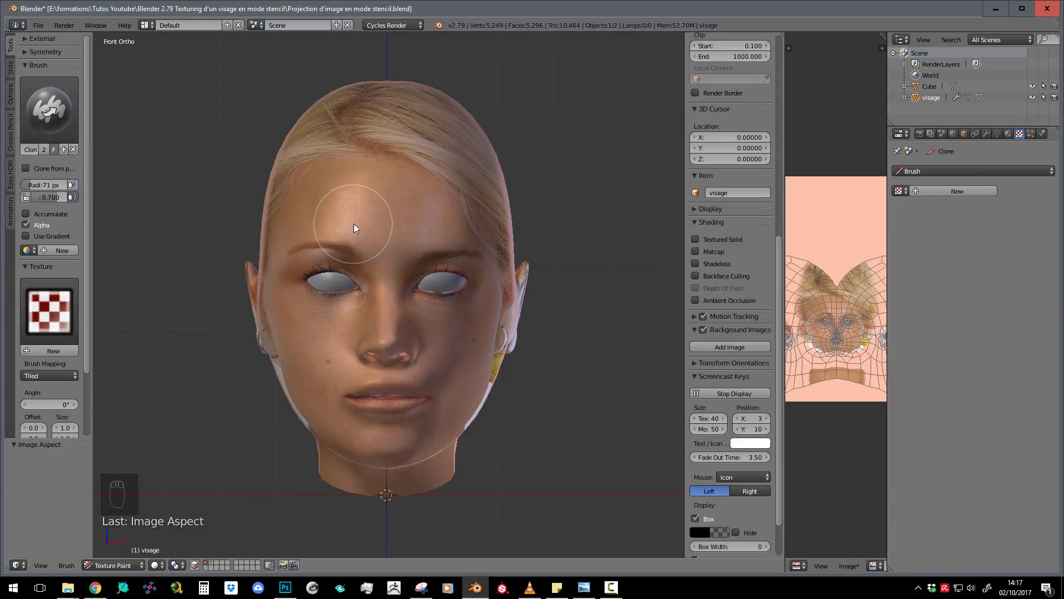
pyautogui.scroll(-2, 413, 209)
pyautogui.scroll(2, 414, 208)
pyautogui.moveTo(395, 211); pyautogui.dragTo(410, 179, button='middle')
pyautogui.moveTo(350, 217); pyautogui.dragTo(370, 223, button='middle')
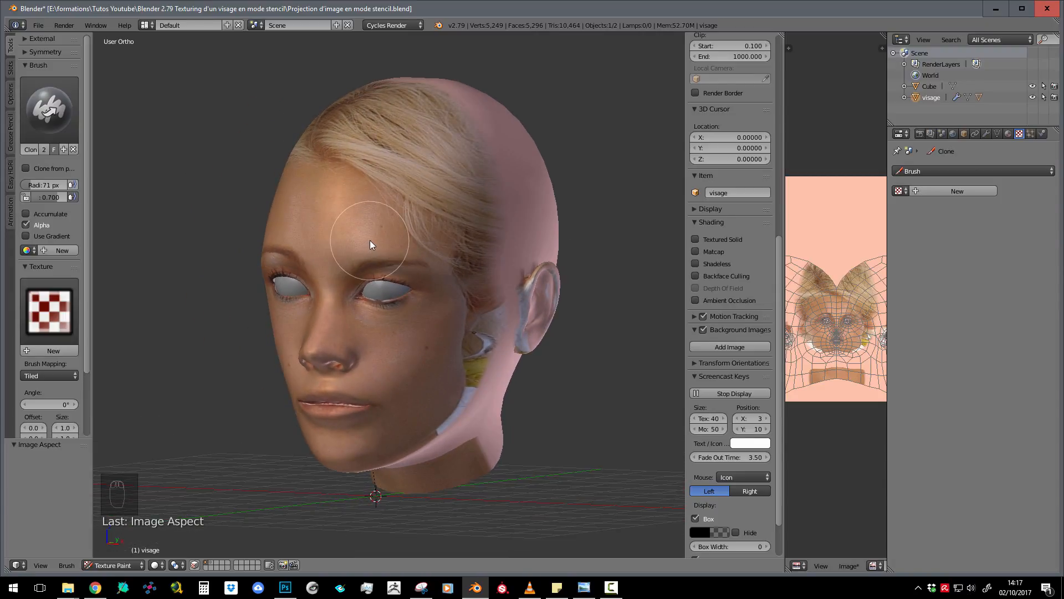
# - Show the head in right orthographic view and reselect the TexDraw brush
pyautogui.press('KP_3')
pyautogui.scroll(1, 391, 284)
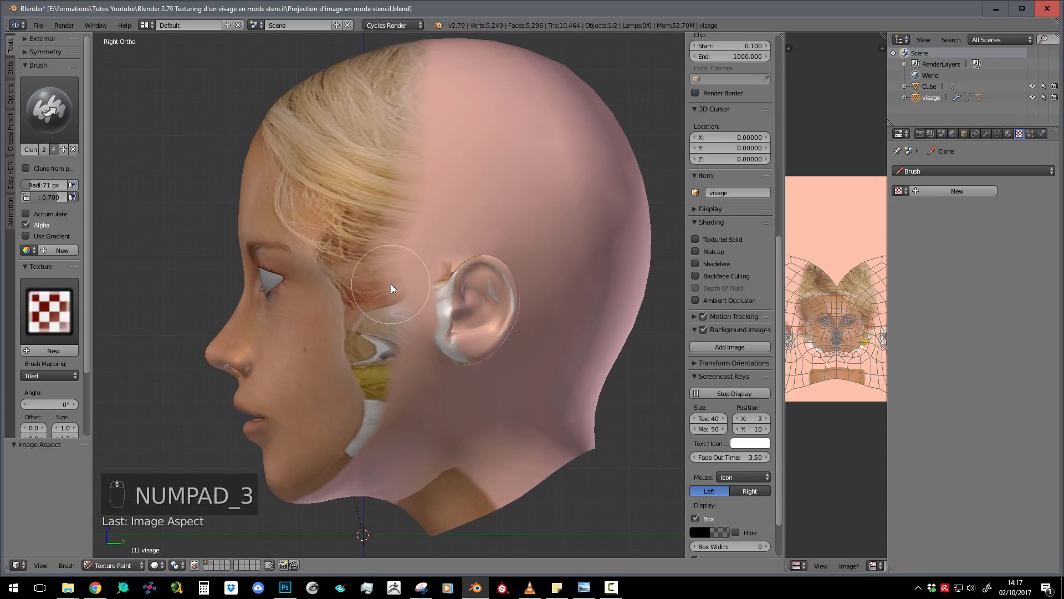
pyautogui.click(23, 114)
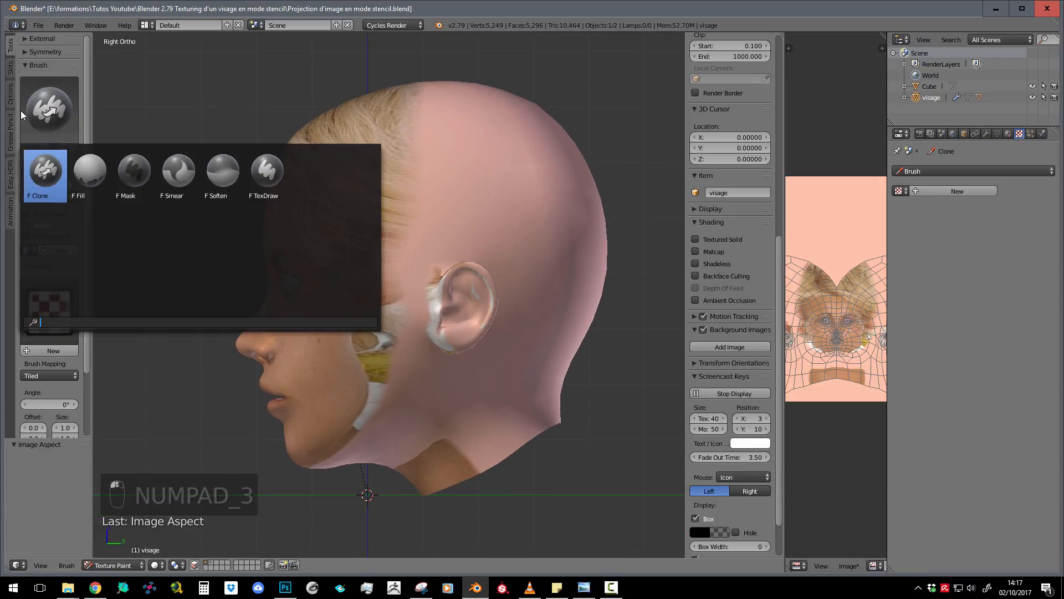
pyautogui.click(267, 172)
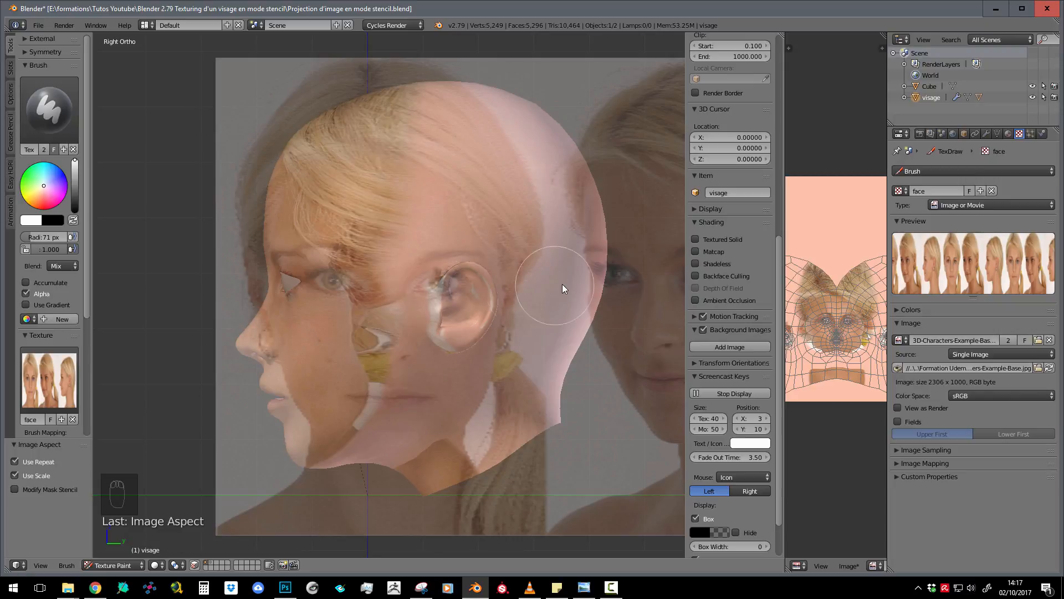
# - Move and rotate the stencil so the left-facing profile photo lines up with the head's eye, nose, mouth and ear
pyautogui.moveTo(606, 288); pyautogui.dragTo(273, 297, button='right')
pyautogui.moveTo(501, 306); pyautogui.dragTo(199, 313, button='right')
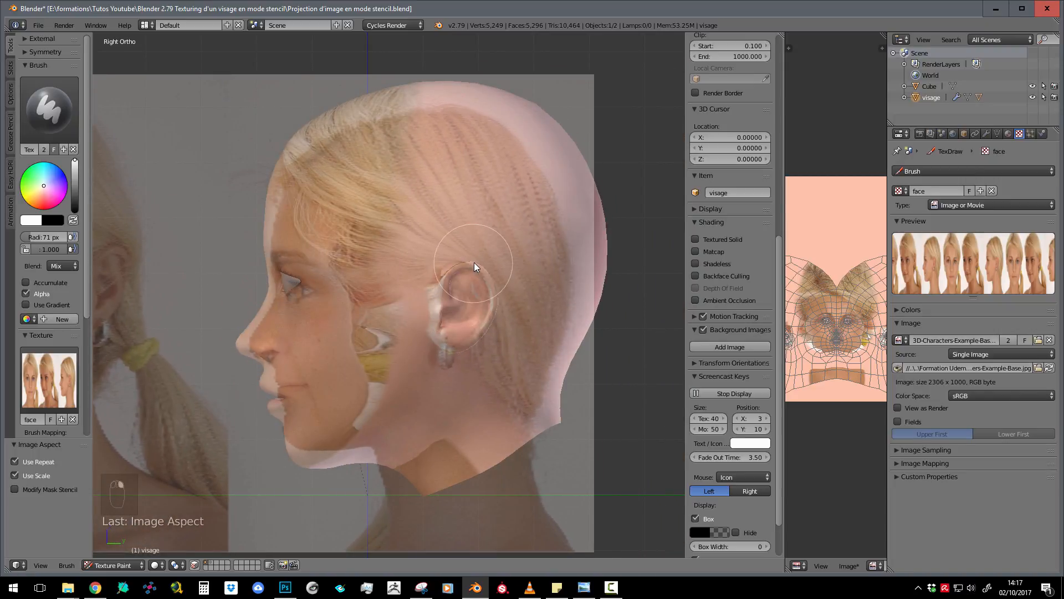
pyautogui.keyDown('ctrl'); pyautogui.moveTo(474, 262); pyautogui.dragTo(494, 221, button='right'); pyautogui.keyUp('ctrl')
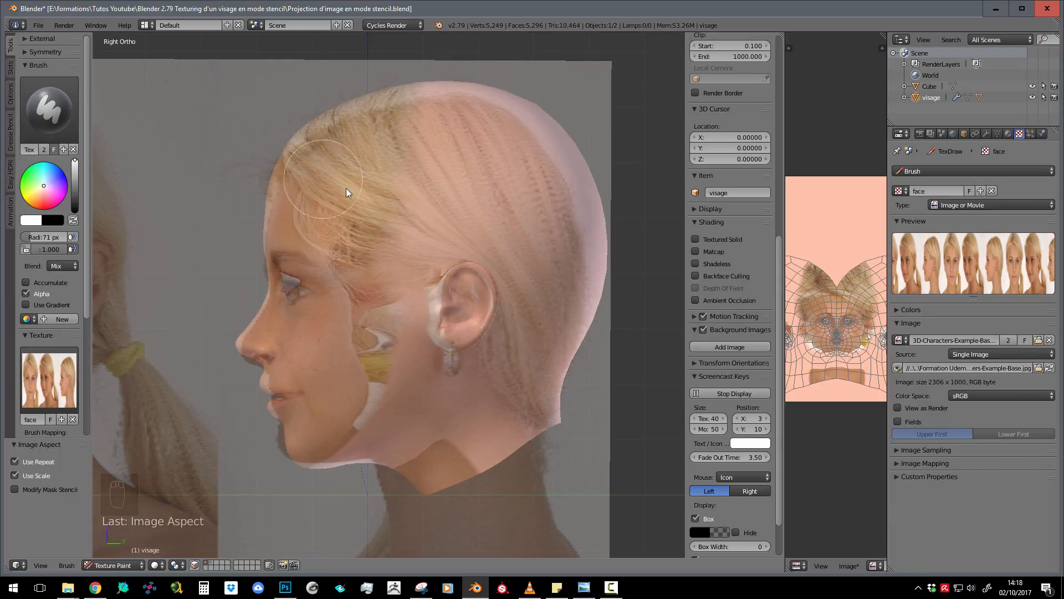
pyautogui.moveTo(377, 203); pyautogui.dragTo(376, 195, button='right')
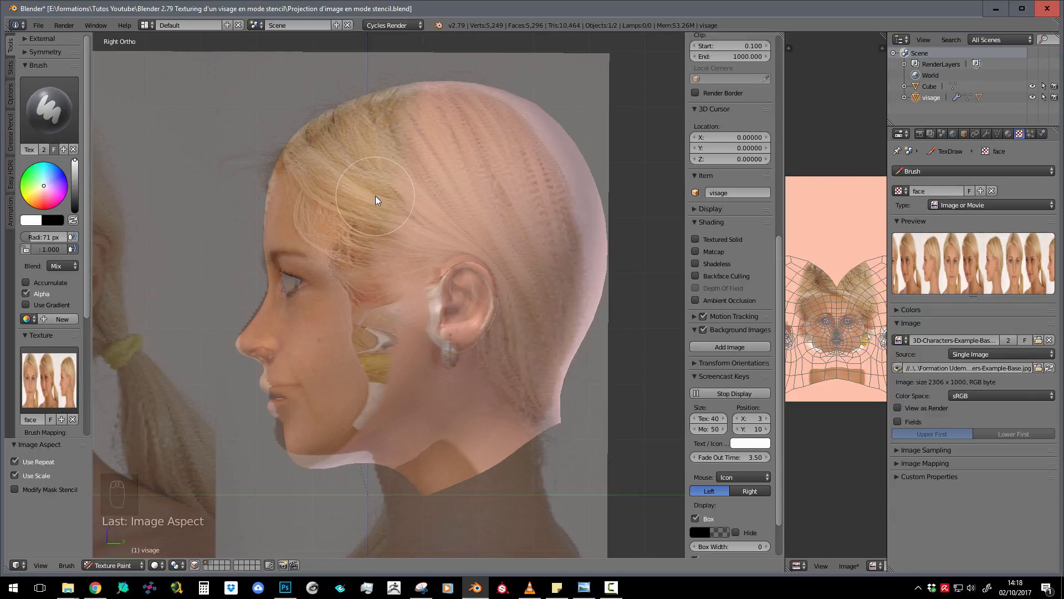
pyautogui.moveTo(375, 195); pyautogui.dragTo(370, 194, button='right')
# - Paint the profile photo over the cheek, hair, ear and neck, realigning the stencil for the ear and back of the head
pyautogui.moveTo(311, 276)
pyautogui.mouseDown()
pyautogui.moveTo(294, 289)
pyautogui.moveTo(324, 221)
pyautogui.moveTo(312, 189)
pyautogui.moveTo(368, 295)
pyautogui.moveTo(363, 311)
pyautogui.moveTo(378, 341)
pyautogui.moveTo(351, 411)
pyautogui.moveTo(377, 392)
pyautogui.moveTo(386, 170)
pyautogui.moveTo(312, 134)
pyautogui.moveTo(395, 117)
pyautogui.moveTo(381, 199)
pyautogui.moveTo(405, 240)
pyautogui.moveTo(450, 131)
pyautogui.moveTo(503, 194)
pyautogui.mouseUp()
pyautogui.moveTo(501, 189); pyautogui.dragTo(510, 202, button='right')
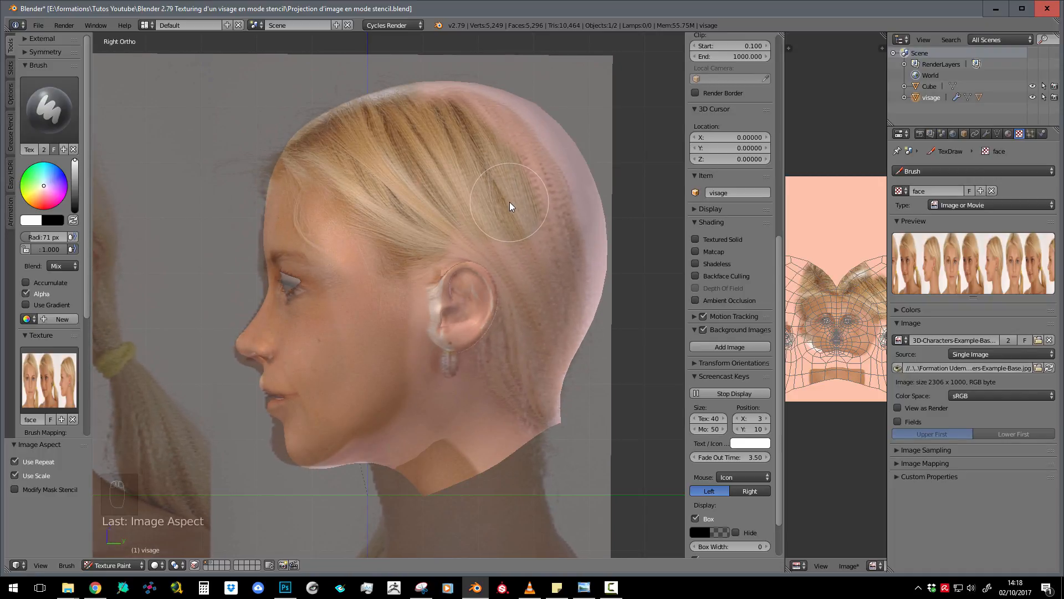
pyautogui.moveTo(479, 288)
pyautogui.mouseDown()
pyautogui.moveTo(428, 322)
pyautogui.moveTo(440, 355)
pyautogui.moveTo(408, 375)
pyautogui.moveTo(415, 392)
pyautogui.moveTo(351, 434)
pyautogui.moveTo(485, 438)
pyautogui.moveTo(507, 393)
pyautogui.moveTo(499, 412)
pyautogui.moveTo(515, 417)
pyautogui.moveTo(544, 304)
pyautogui.moveTo(550, 172)
pyautogui.moveTo(565, 150)
pyautogui.moveTo(547, 423)
pyautogui.moveTo(553, 128)
pyautogui.moveTo(438, 99)
pyautogui.moveTo(480, 242)
pyautogui.moveTo(380, 235)
pyautogui.moveTo(420, 314)
pyautogui.moveTo(430, 412)
pyautogui.moveTo(374, 482)
pyautogui.moveTo(351, 471)
pyautogui.moveTo(304, 475)
pyautogui.moveTo(323, 485)
pyautogui.moveTo(448, 466)
pyautogui.mouseUp()
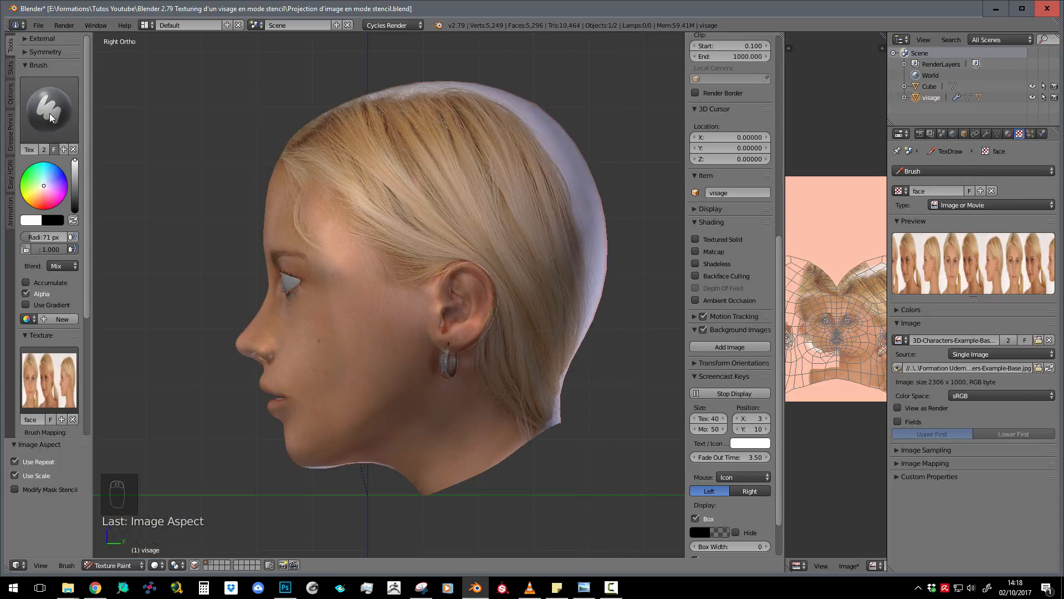
# - Switch to the Clone brush to hide the stencil and compare the unpainted side of the head with the painted profile
pyautogui.click(48, 111)
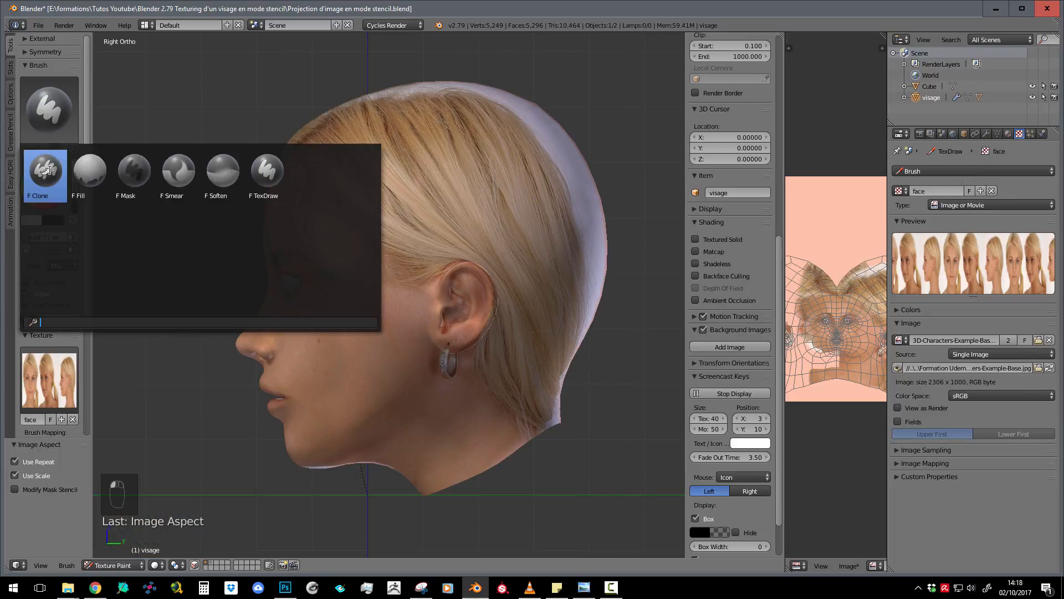
pyautogui.click(46, 174)
pyautogui.moveTo(187, 135); pyautogui.dragTo(428, 138, button='middle')
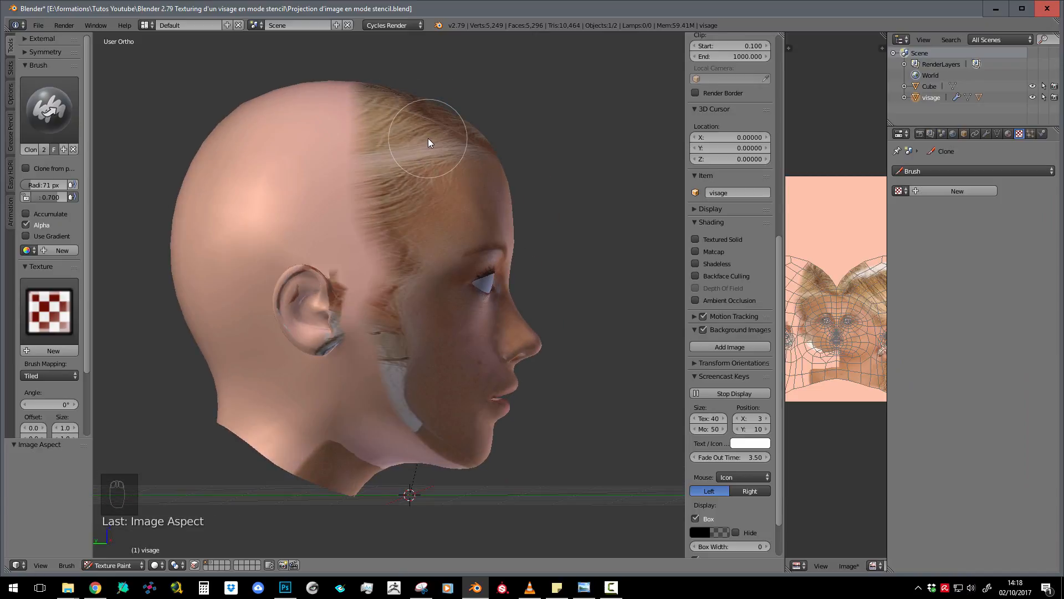
pyautogui.press('KP_3')
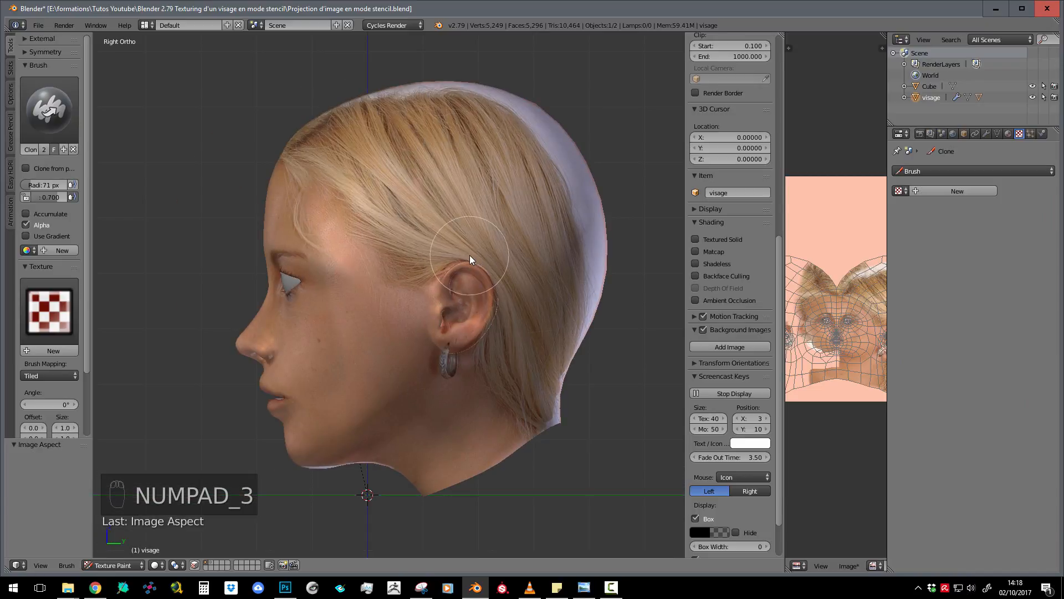
# - Reselect the TexDraw brush and turn off the Occlude, Cull and Normal project-paint options
pyautogui.click(48, 129)
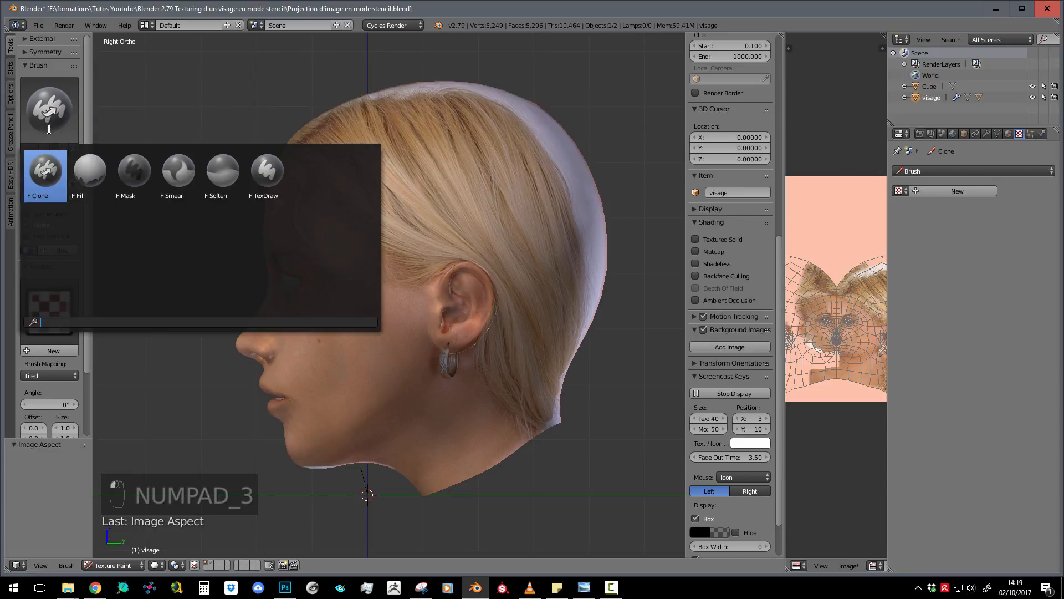
pyautogui.click(267, 172)
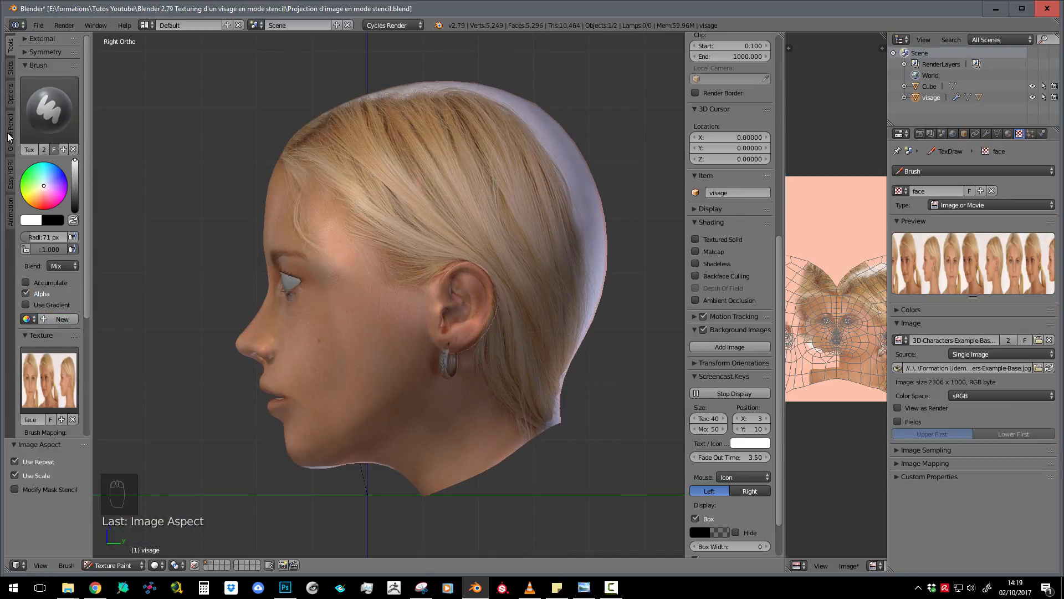
pyautogui.click(10, 97)
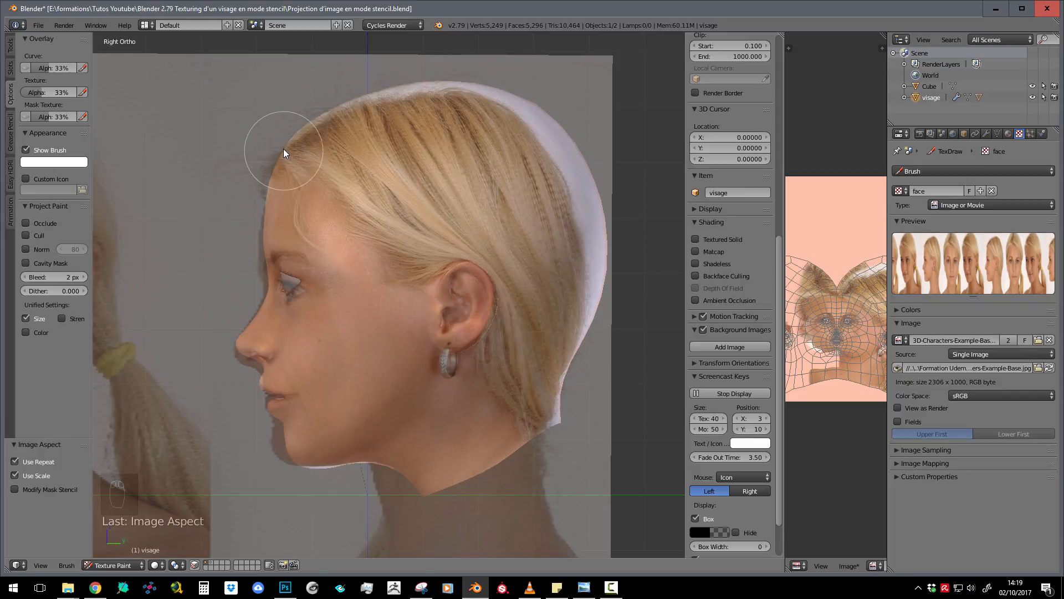
# - Paint the aligned profile photo over the forehead, cheek, ear and hair, projecting it through both sides of the head
pyautogui.moveTo(317, 167)
pyautogui.mouseDown()
pyautogui.moveTo(323, 184)
pyautogui.moveTo(307, 160)
pyautogui.moveTo(330, 201)
pyautogui.moveTo(356, 341)
pyautogui.moveTo(350, 430)
pyautogui.moveTo(327, 431)
pyautogui.moveTo(328, 450)
pyautogui.moveTo(413, 419)
pyautogui.moveTo(456, 457)
pyautogui.moveTo(550, 391)
pyautogui.moveTo(581, 324)
pyautogui.moveTo(530, 68)
pyautogui.moveTo(604, 181)
pyautogui.moveTo(366, 71)
pyautogui.moveTo(352, 114)
pyautogui.moveTo(422, 135)
pyautogui.moveTo(527, 190)
pyautogui.moveTo(540, 296)
pyautogui.moveTo(531, 444)
pyautogui.moveTo(476, 271)
pyautogui.mouseUp()
pyautogui.keyDown('shift'); pyautogui.moveTo(466, 281); pyautogui.dragTo(464, 280, button='middle'); pyautogui.keyUp('shift')
pyautogui.moveTo(451, 274)
pyautogui.mouseDown()
pyautogui.moveTo(474, 309)
pyautogui.moveTo(449, 365)
pyautogui.mouseUp()
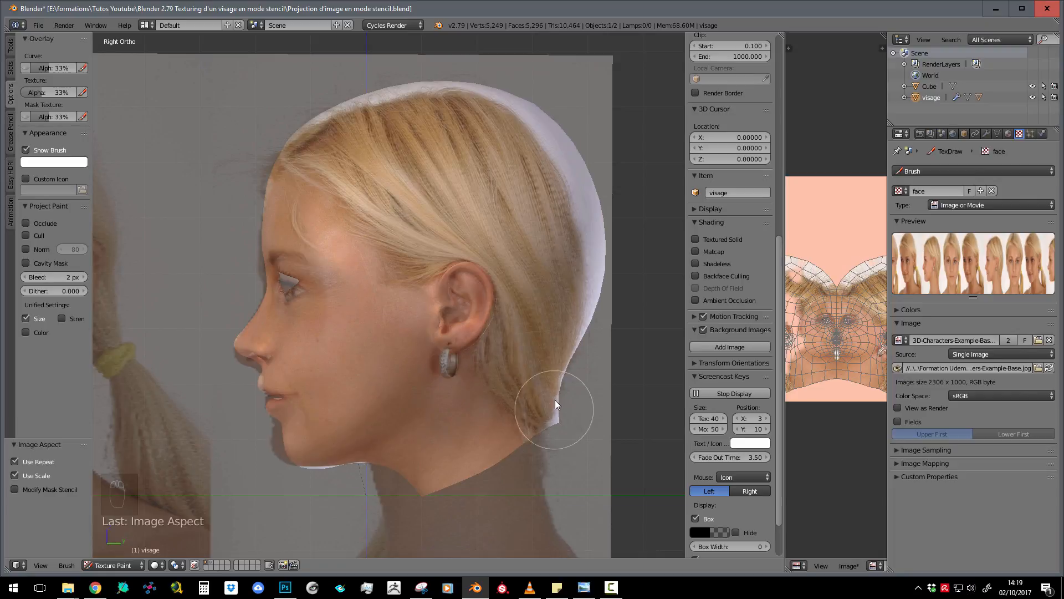
pyautogui.moveTo(509, 138)
pyautogui.mouseDown()
pyautogui.moveTo(318, 120)
pyautogui.moveTo(478, 120)
pyautogui.moveTo(550, 183)
pyautogui.mouseUp()
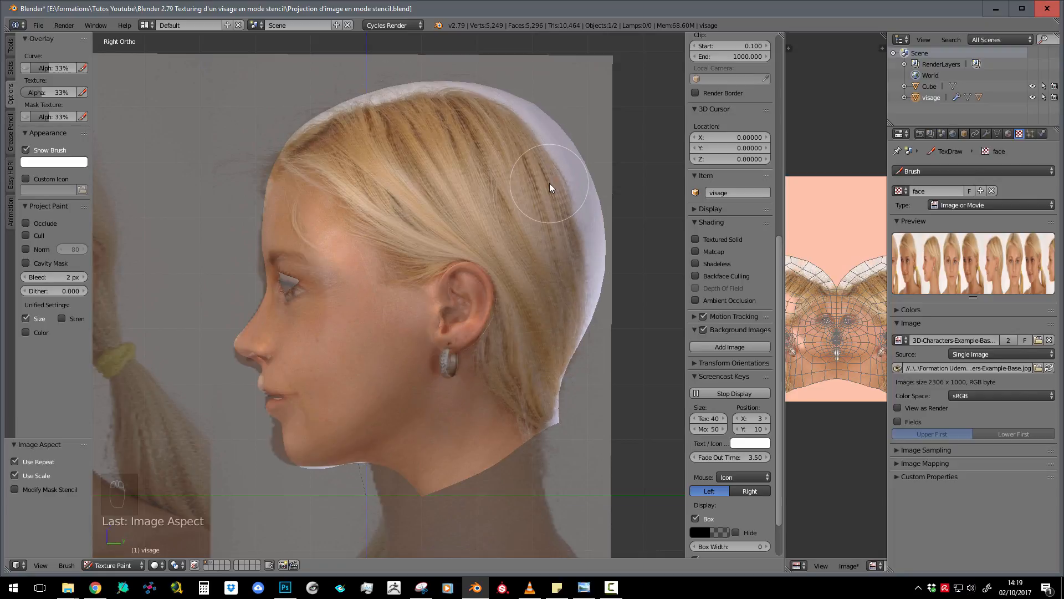
# - Realign the head under the stencil and paint photo hair over the pale areas along the crown and back of the head
pyautogui.moveTo(427, 175)
pyautogui.keyDown('shift'); pyautogui.mouseDown(button='middle')
pyautogui.moveTo(434, 192)
pyautogui.moveTo(421, 187)
pyautogui.mouseUp(button='middle'); pyautogui.keyUp('shift')
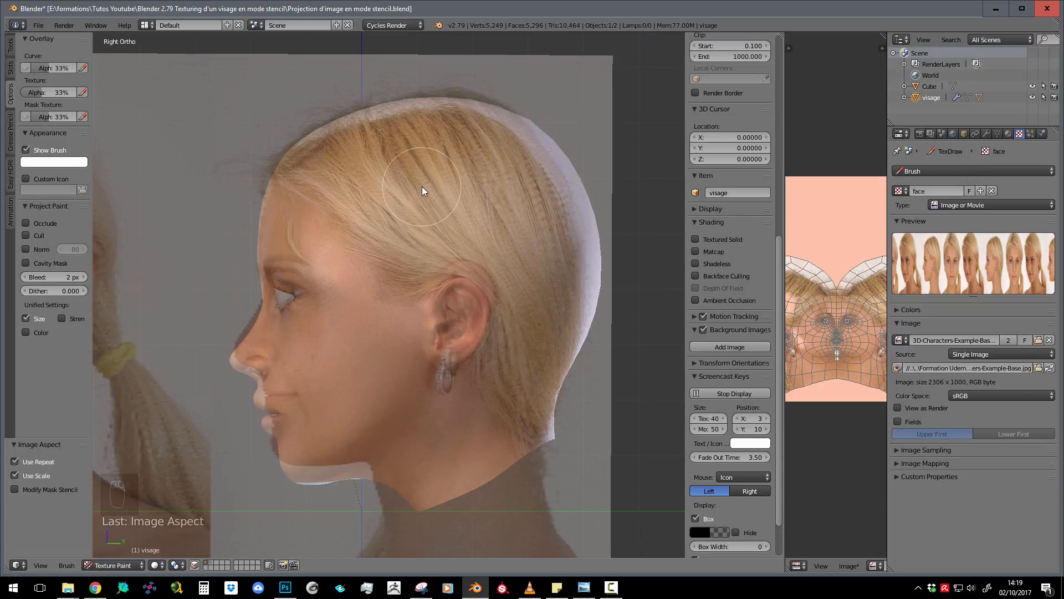
pyautogui.moveTo(421, 188)
pyautogui.mouseDown()
pyautogui.moveTo(433, 105)
pyautogui.moveTo(296, 150)
pyautogui.mouseUp()
pyautogui.moveTo(452, 120)
pyautogui.keyDown('shift'); pyautogui.mouseDown(button='middle')
pyautogui.moveTo(383, 126)
pyautogui.moveTo(430, 122)
pyautogui.mouseUp(button='middle'); pyautogui.keyUp('shift')
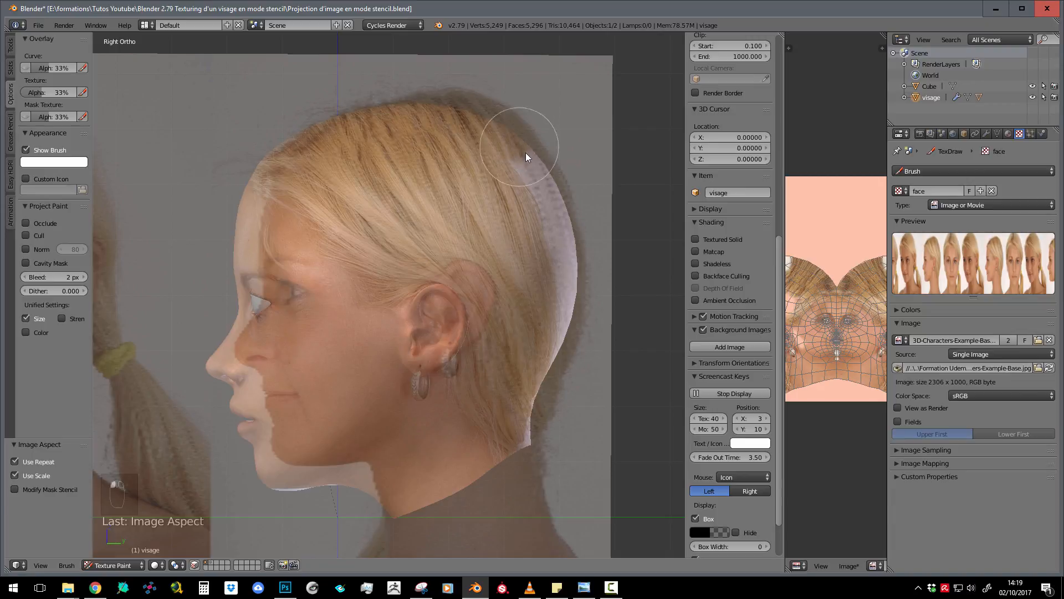
pyautogui.moveTo(526, 152)
pyautogui.mouseDown()
pyautogui.moveTo(550, 218)
pyautogui.moveTo(556, 294)
pyautogui.moveTo(536, 437)
pyautogui.moveTo(539, 360)
pyautogui.mouseUp()
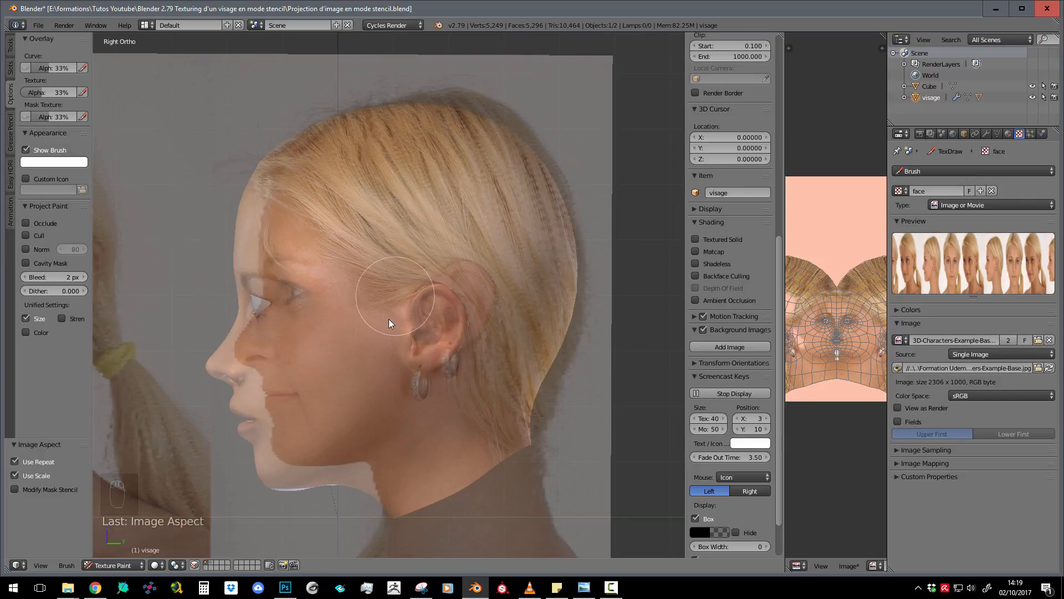
# - Reduce the brush radius to 25 px and turn the Occlude, Cull and Normal project-paint options back on
pyautogui.keyDown('shift'); pyautogui.moveTo(388, 318); pyautogui.dragTo(415, 284, button='middle'); pyautogui.keyUp('shift')
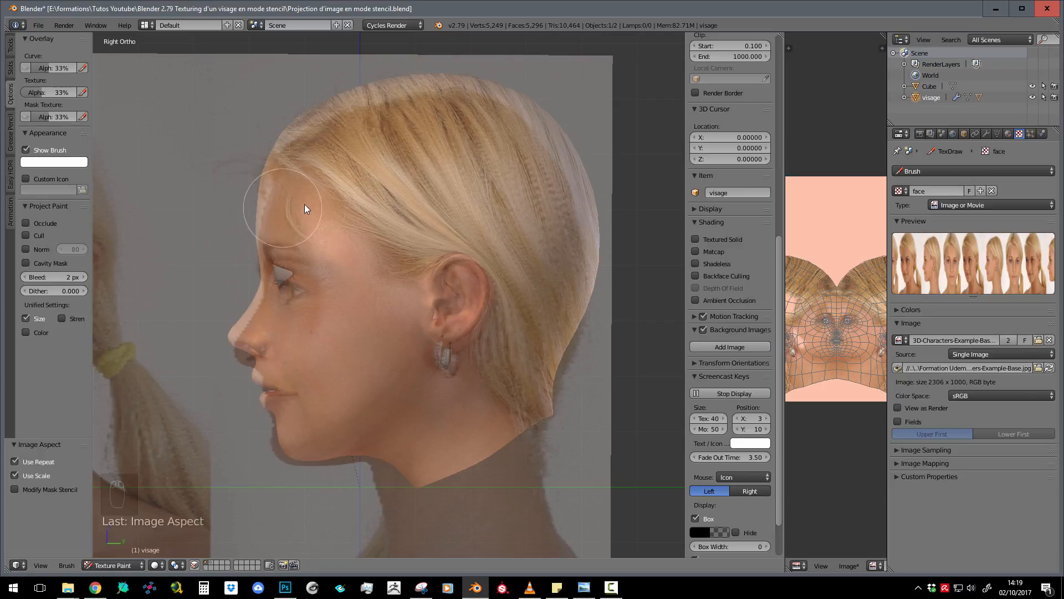
pyautogui.keyDown('shift'); pyautogui.moveTo(331, 201); pyautogui.dragTo(342, 205, button='middle'); pyautogui.keyUp('shift')
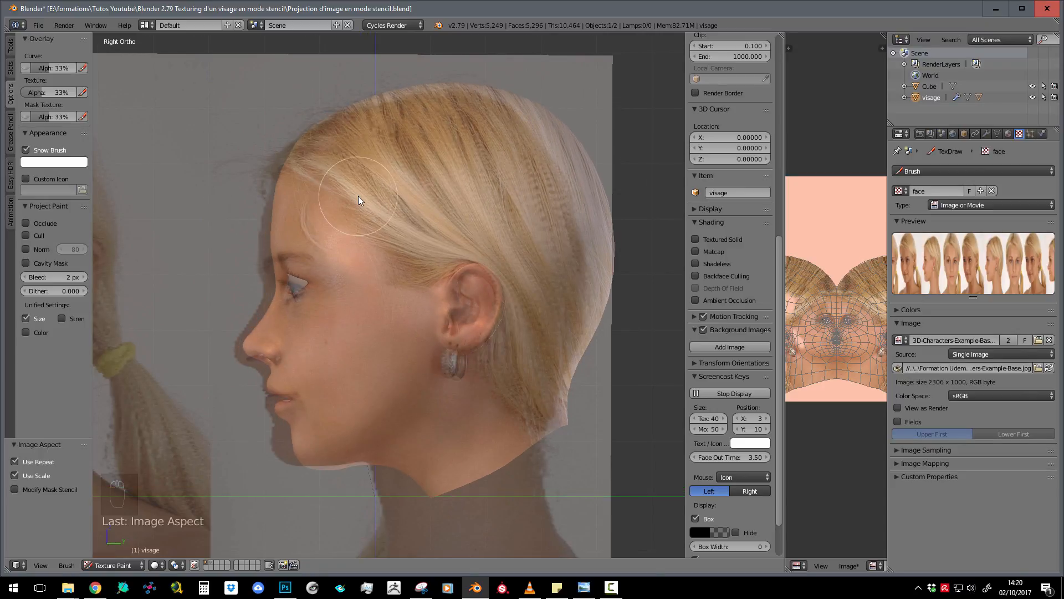
pyautogui.press('f')
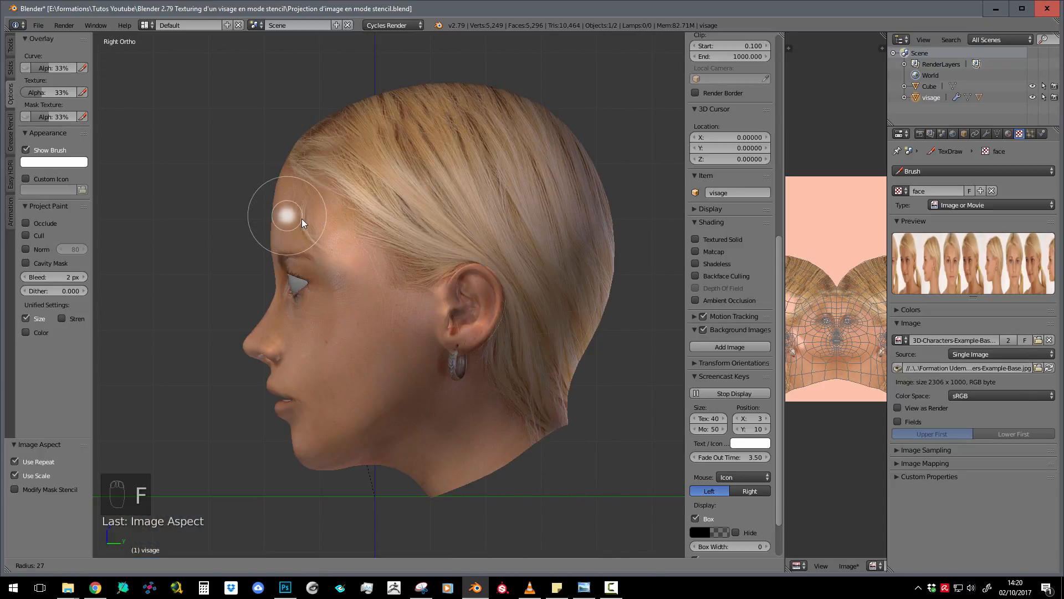
pyautogui.click(288, 208)
pyautogui.moveTo(287, 200); pyautogui.dragTo(454, 224, button='middle')
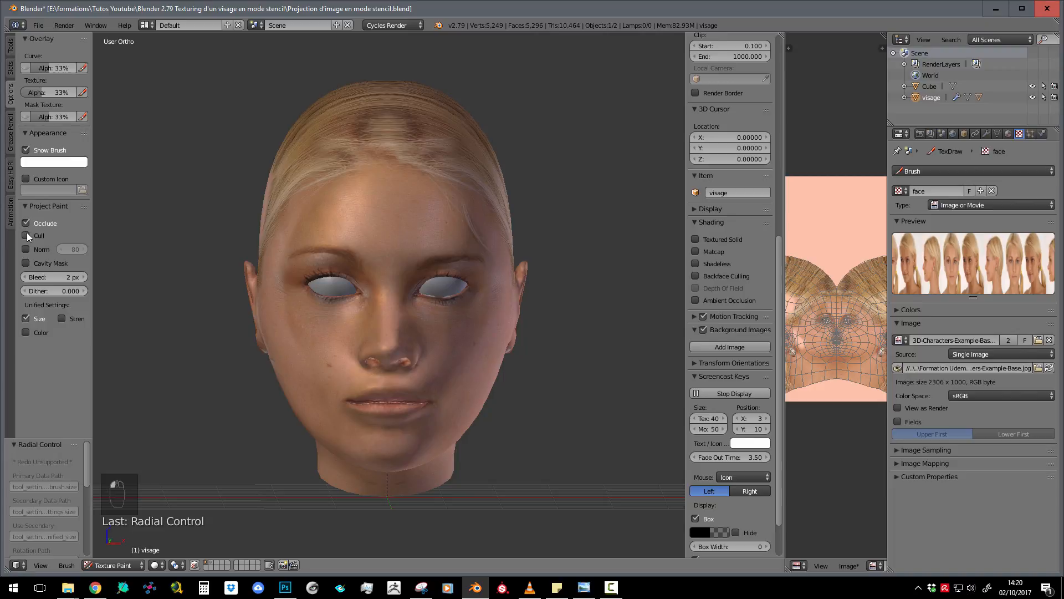
pyautogui.click(11, 48)
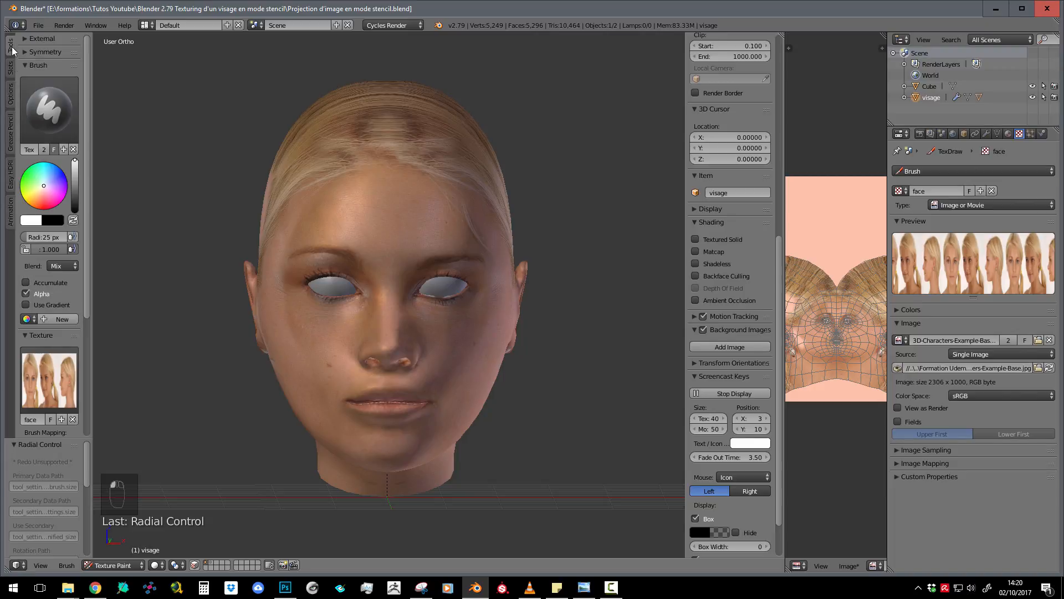
# - Switch to the Clone brush to hide the stencil and inspect the opposite side of the head for unpainted patches
pyautogui.click(38, 117)
pyautogui.click(267, 175)
pyautogui.scroll(-4, 414, 280)
pyautogui.scroll(4, 414, 280)
pyautogui.moveTo(415, 280); pyautogui.dragTo(525, 233, button='middle')
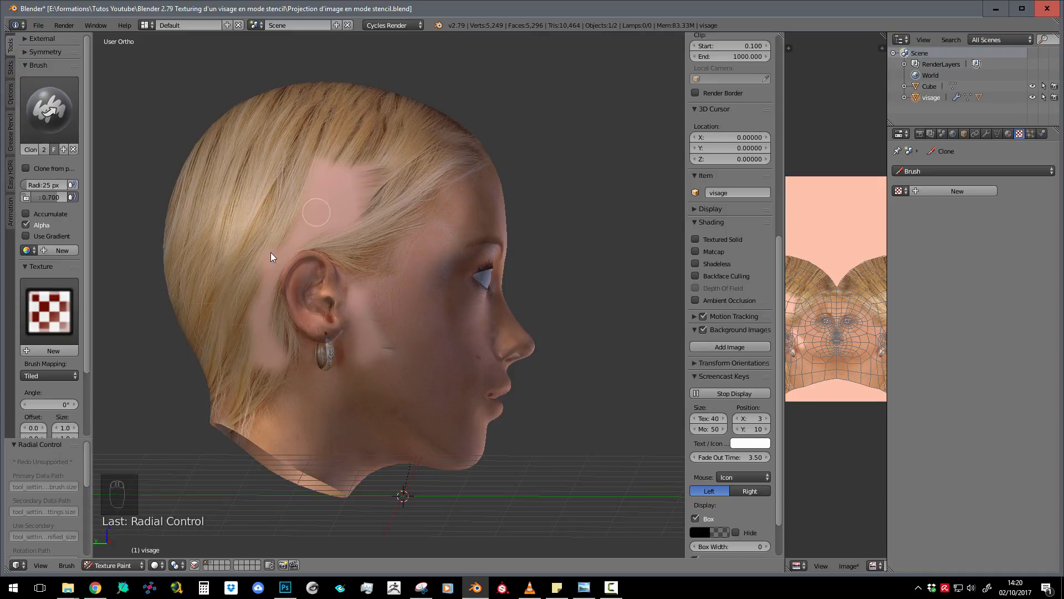
pyautogui.moveTo(448, 274); pyautogui.dragTo(361, 201, button='middle')
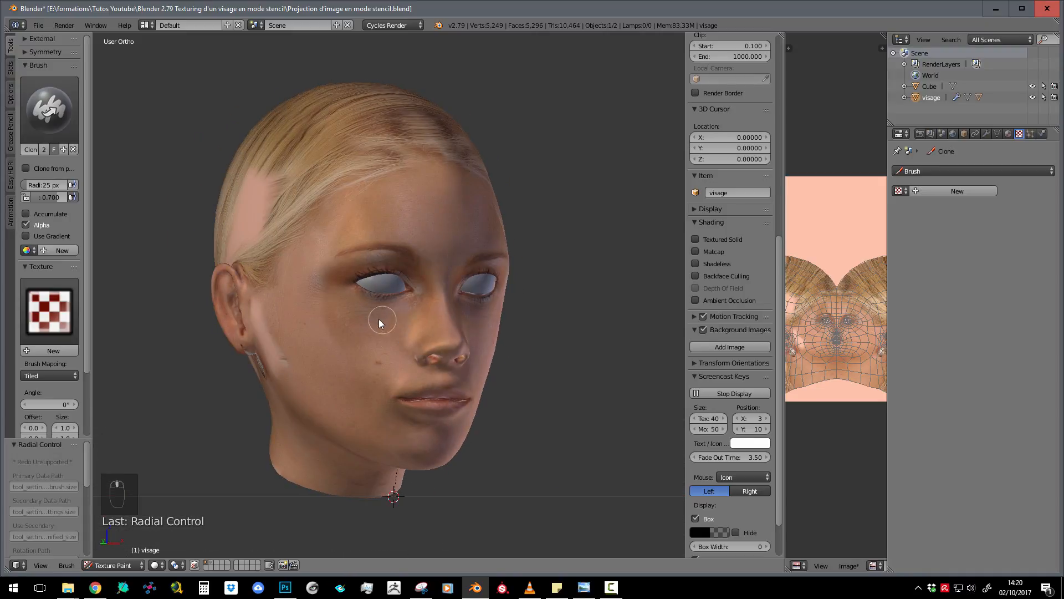
pyautogui.moveTo(379, 323); pyautogui.dragTo(430, 327, button='middle')
# - In right orthographic view, select TexDraw with a 143 px radius, realign the ear and paint the profile photo over the ear and hair
pyautogui.press('KP_3')
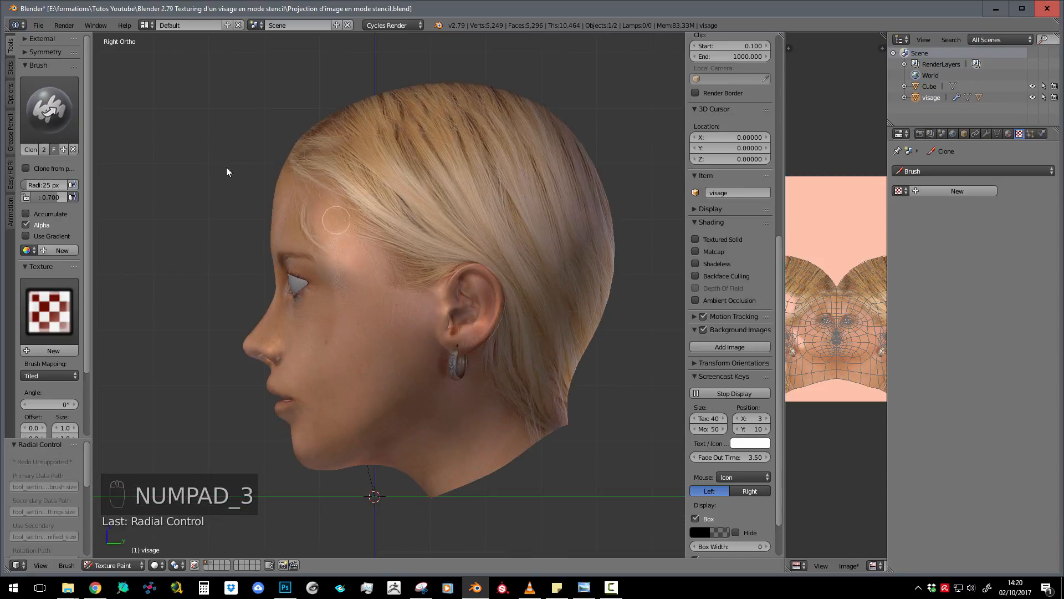
pyautogui.click(49, 108)
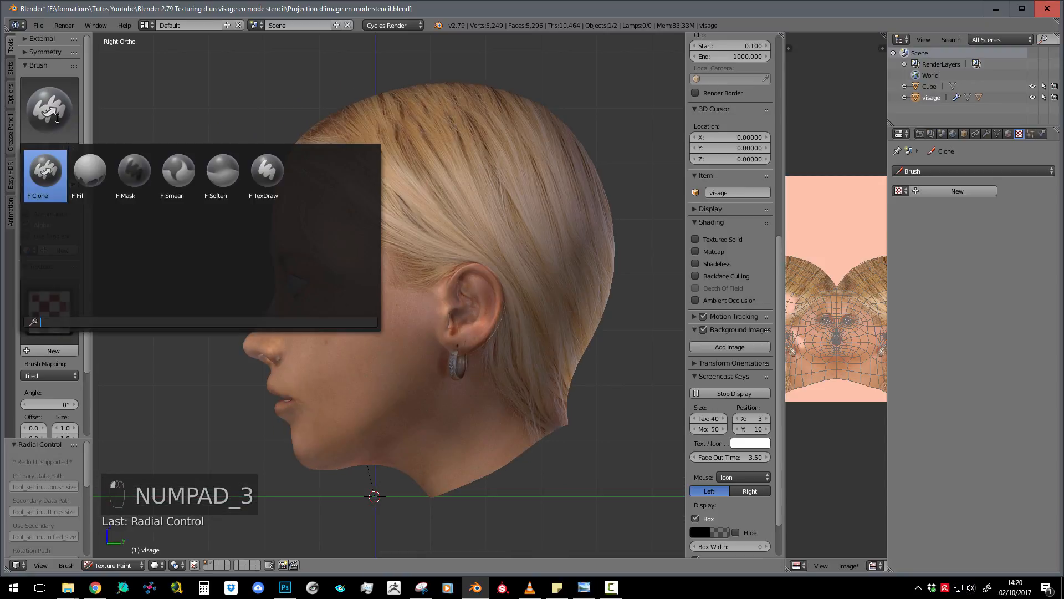
pyautogui.click(261, 169)
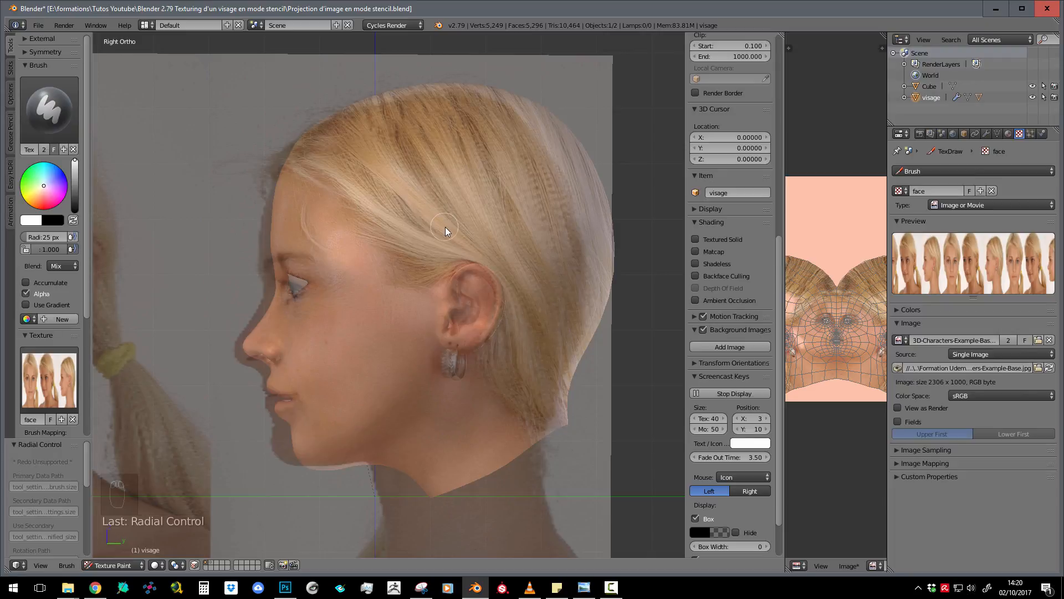
pyautogui.press('f')
pyautogui.click(514, 222)
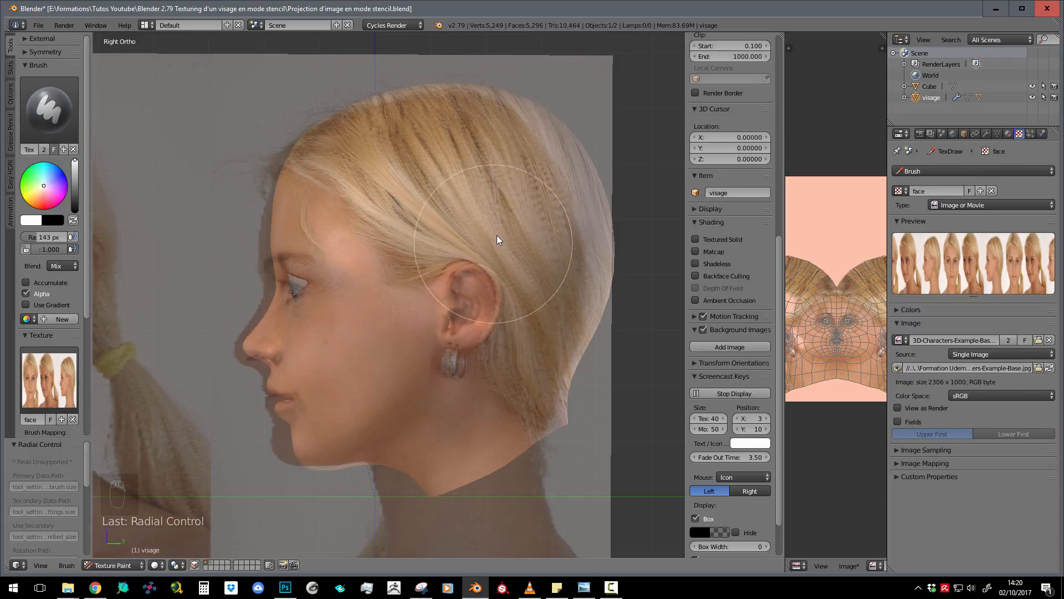
pyautogui.moveTo(490, 312)
pyautogui.keyDown('shift'); pyautogui.mouseDown(button='middle')
pyautogui.moveTo(478, 281)
pyautogui.moveTo(474, 314)
pyautogui.mouseUp(button='middle'); pyautogui.keyUp('shift')
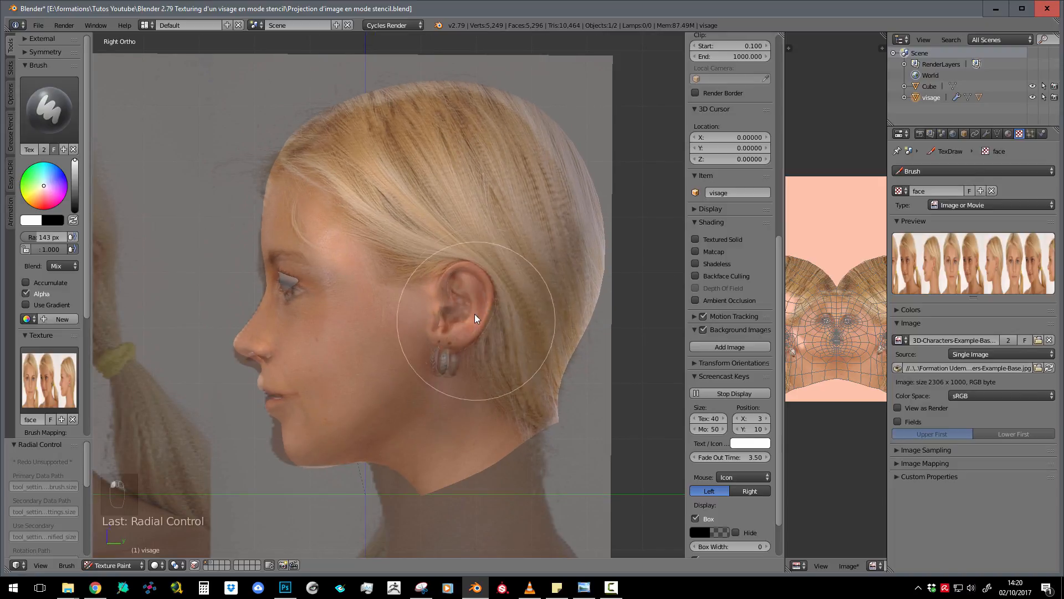
pyautogui.moveTo(475, 314)
pyautogui.mouseDown()
pyautogui.moveTo(464, 335)
pyautogui.moveTo(473, 284)
pyautogui.moveTo(497, 376)
pyautogui.moveTo(498, 308)
pyautogui.moveTo(441, 185)
pyautogui.moveTo(388, 225)
pyautogui.moveTo(444, 221)
pyautogui.mouseUp()
# - Turn off Occlude, Cull and Normal, and repaint the profile photo around the ear and hair through both sides of the head
pyautogui.moveTo(444, 221); pyautogui.dragTo(615, 249, button='middle')
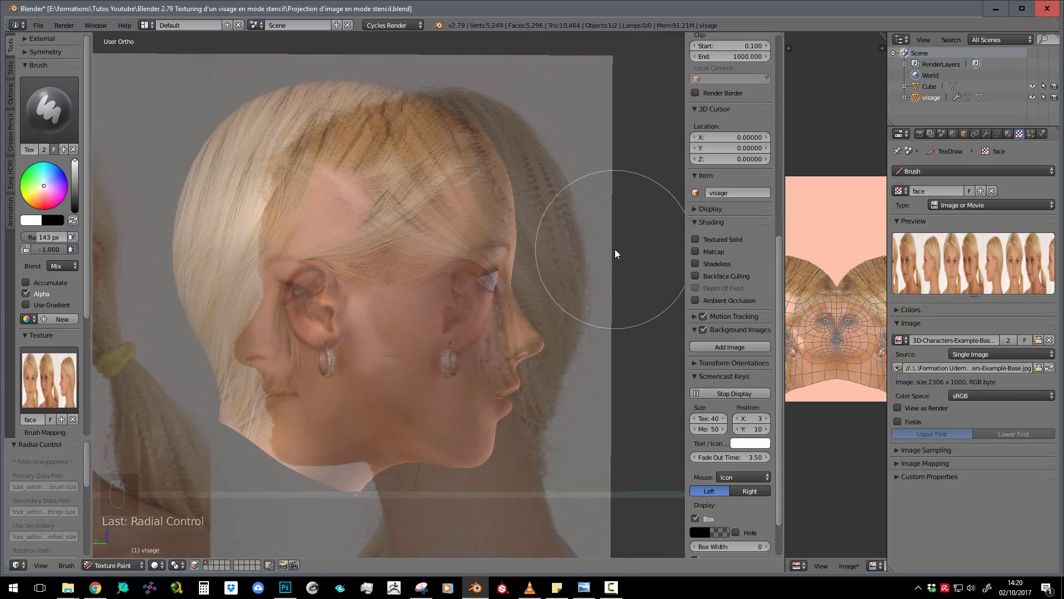
pyautogui.press('KP_3')
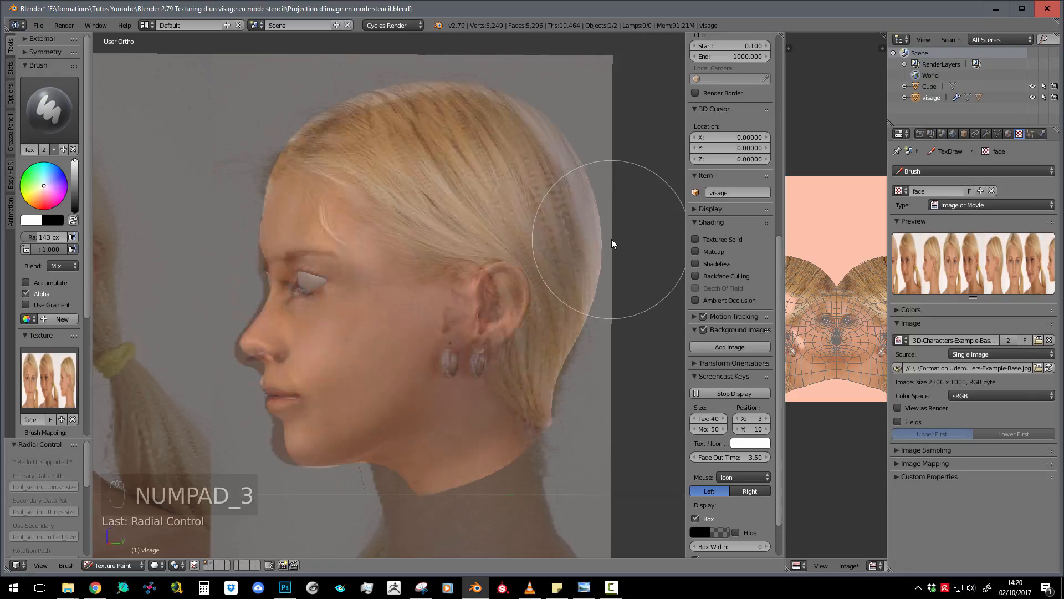
pyautogui.click(11, 96)
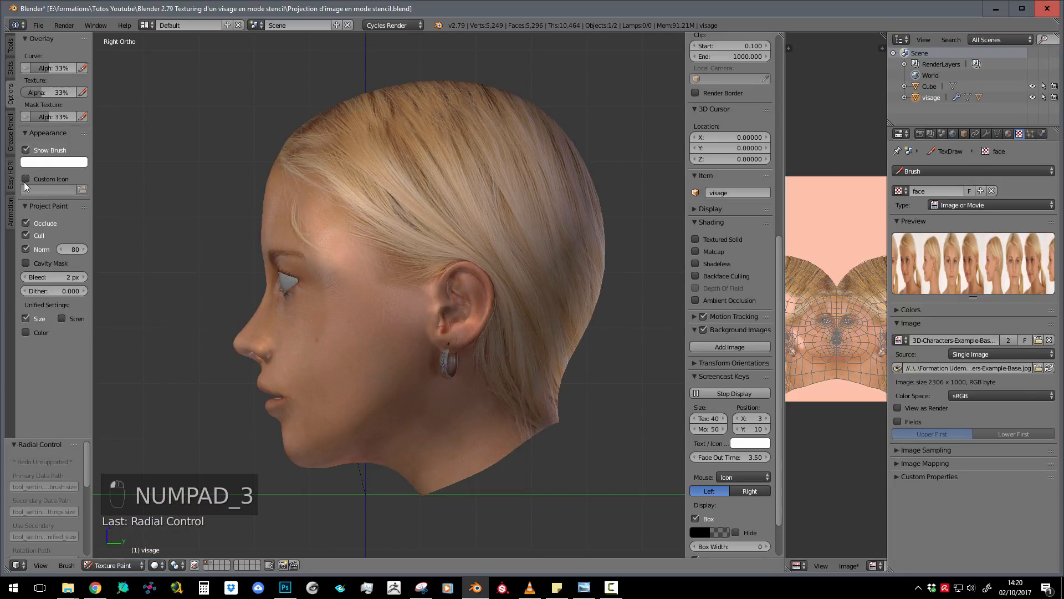
pyautogui.click(25, 235)
pyautogui.click(28, 247)
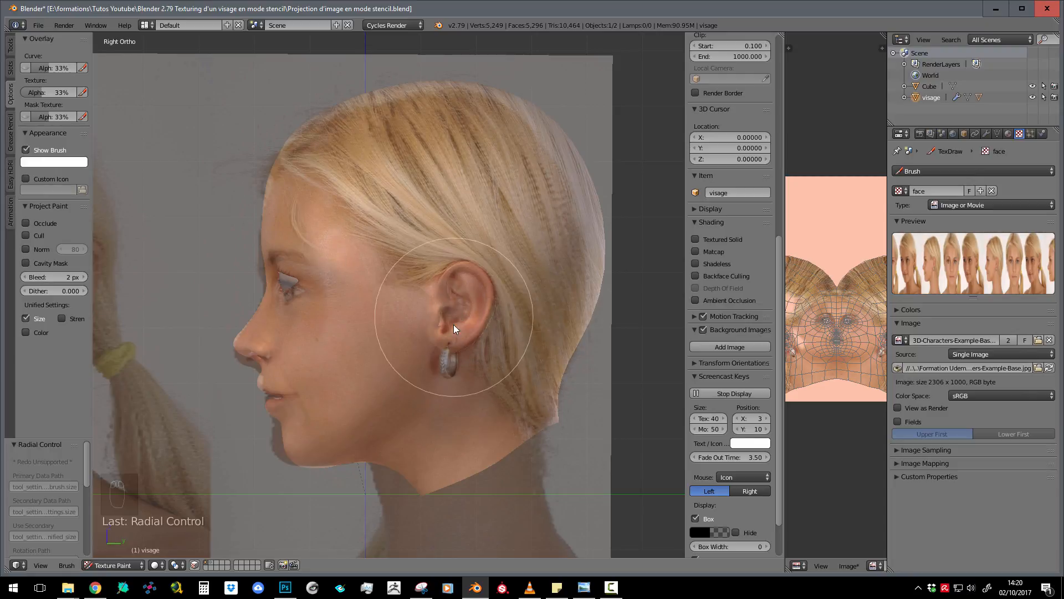
pyautogui.moveTo(351, 251)
pyautogui.mouseDown(button='middle')
pyautogui.moveTo(590, 240)
pyautogui.moveTo(452, 239)
pyautogui.mouseUp(button='middle')
pyautogui.press('KP_3')
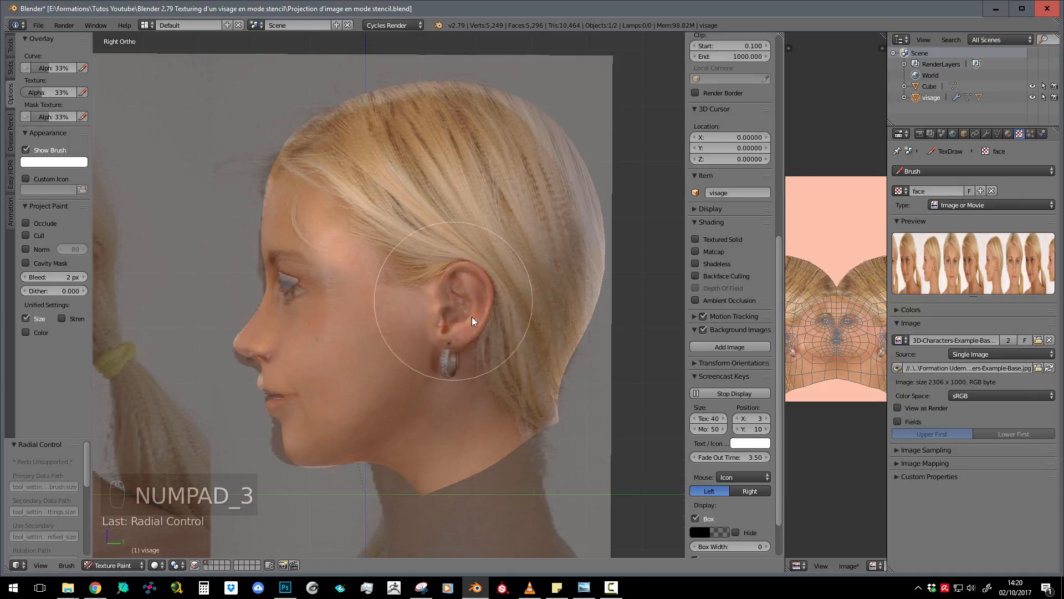
pyautogui.moveTo(424, 332)
pyautogui.mouseDown(button='middle')
pyautogui.moveTo(452, 235)
pyautogui.moveTo(640, 238)
pyautogui.moveTo(451, 242)
pyautogui.moveTo(310, 260)
pyautogui.mouseUp(button='middle')
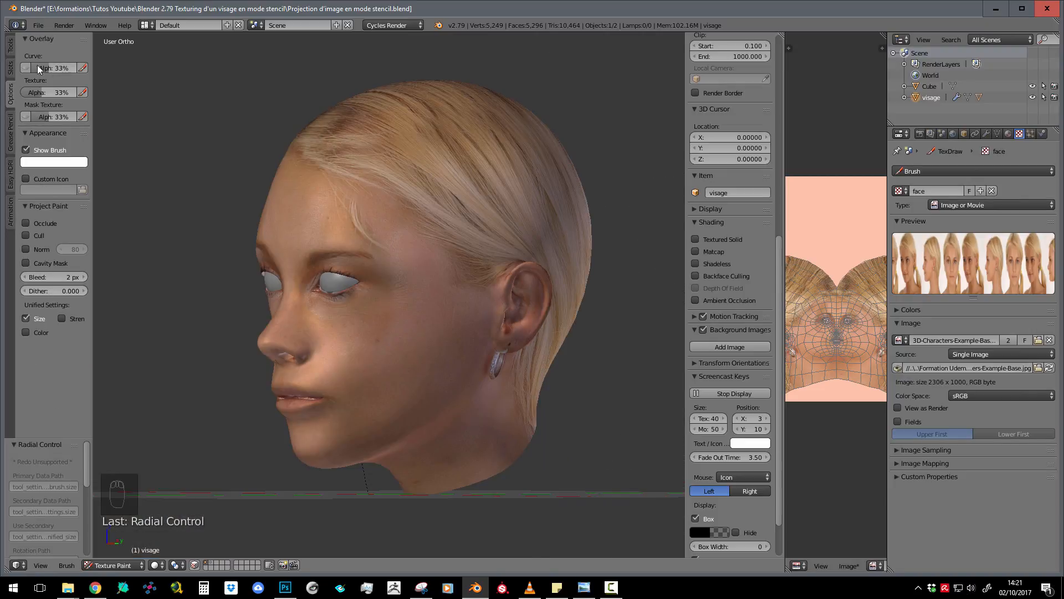
# - Turn on the Normal project-paint option and switch to the Clone brush to hide the stencil
pyautogui.click(25, 248)
pyautogui.click(10, 47)
pyautogui.moveTo(374, 197); pyautogui.dragTo(352, 192, button='middle')
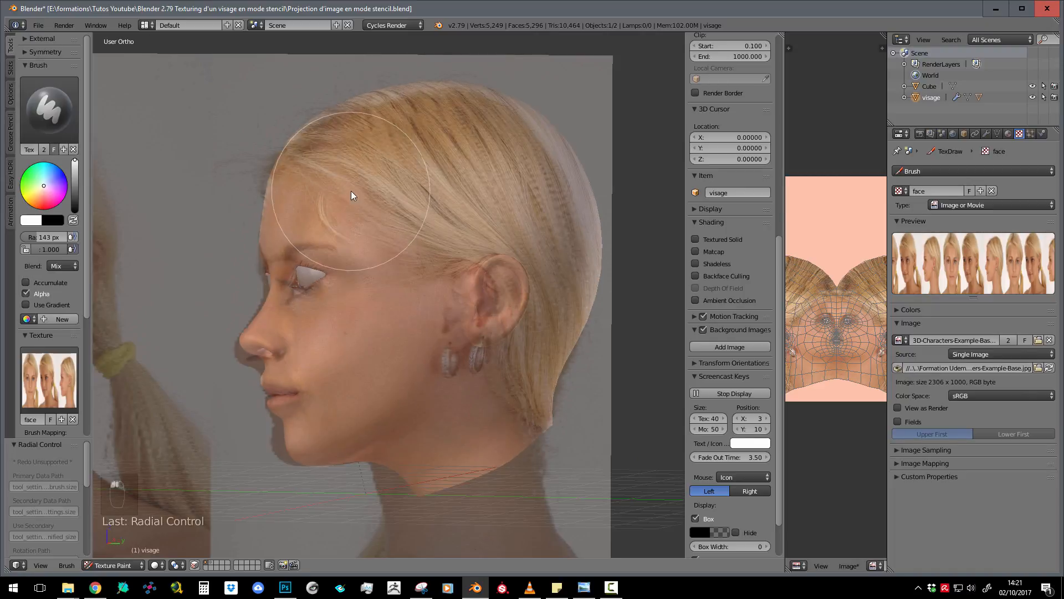
pyautogui.click(47, 121)
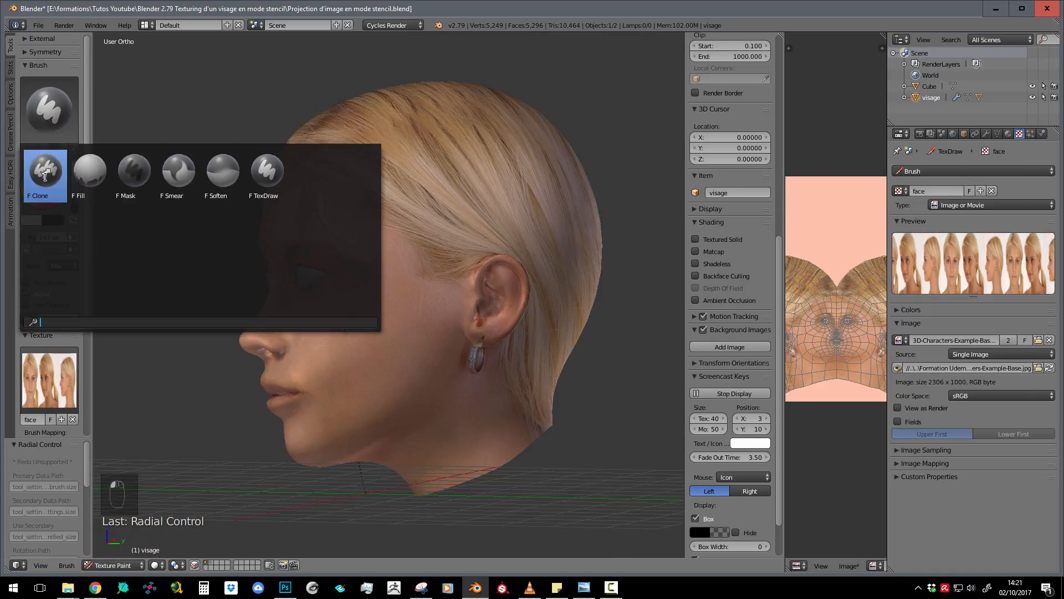
pyautogui.click(42, 171)
# - Examine the painted forehead, eyes, cheek and ear up close from the front and the side
pyautogui.scroll(2, 426, 294)
pyautogui.scroll(-3, 422, 288)
pyautogui.moveTo(399, 255); pyautogui.dragTo(331, 283, button='middle')
pyautogui.scroll(3, 333, 266)
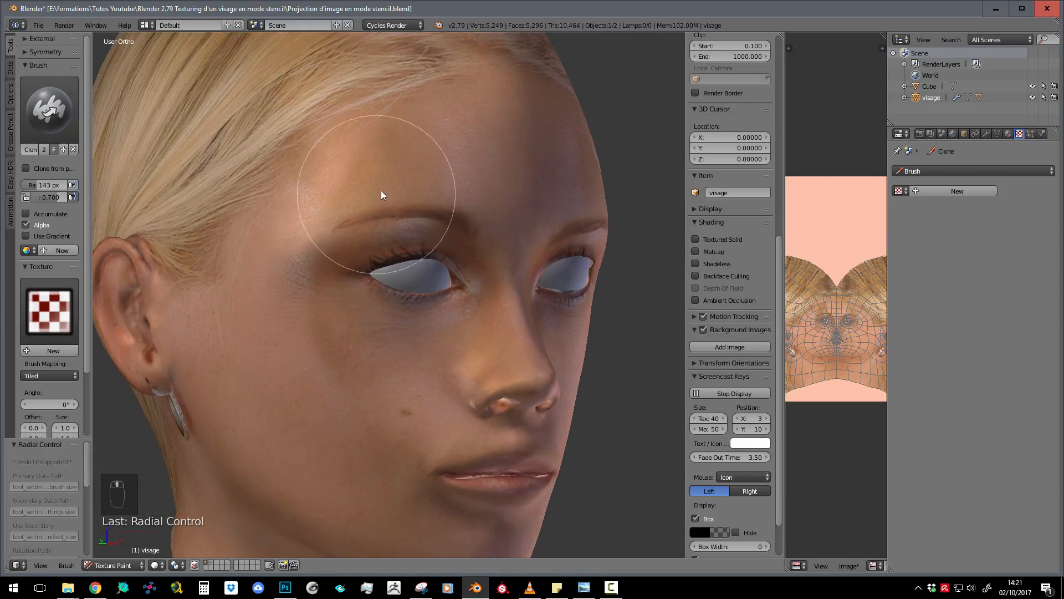
pyautogui.scroll(-3, 388, 194)
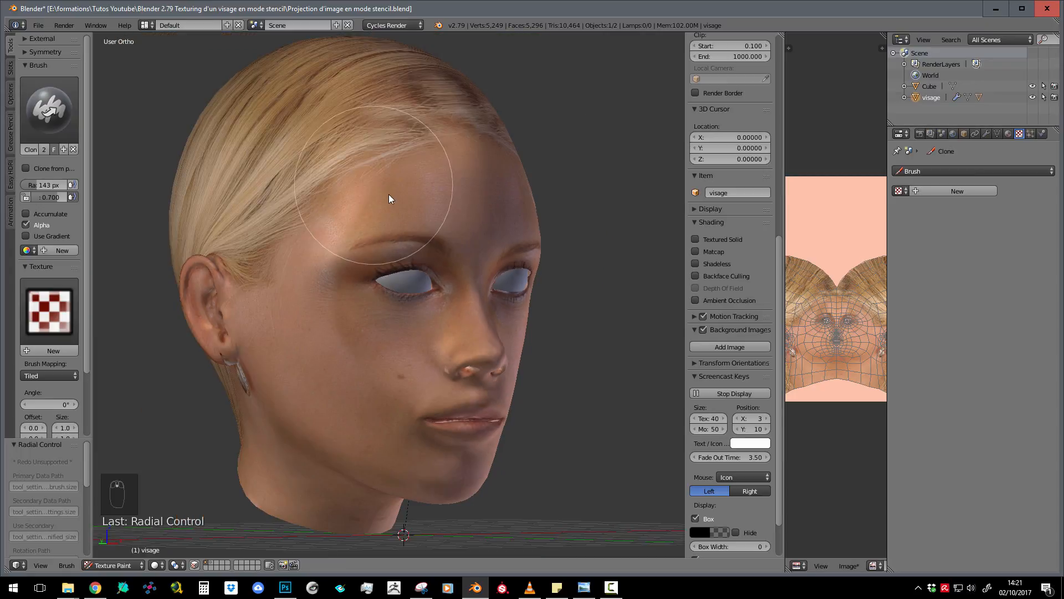
pyautogui.scroll(3, 394, 202)
pyautogui.scroll(-3, 357, 187)
pyautogui.moveTo(357, 187)
pyautogui.mouseDown(button='middle')
pyautogui.moveTo(430, 199)
pyautogui.moveTo(311, 193)
pyautogui.moveTo(423, 206)
pyautogui.moveTo(453, 184)
pyautogui.mouseUp(button='middle')
pyautogui.scroll(2, 423, 206)
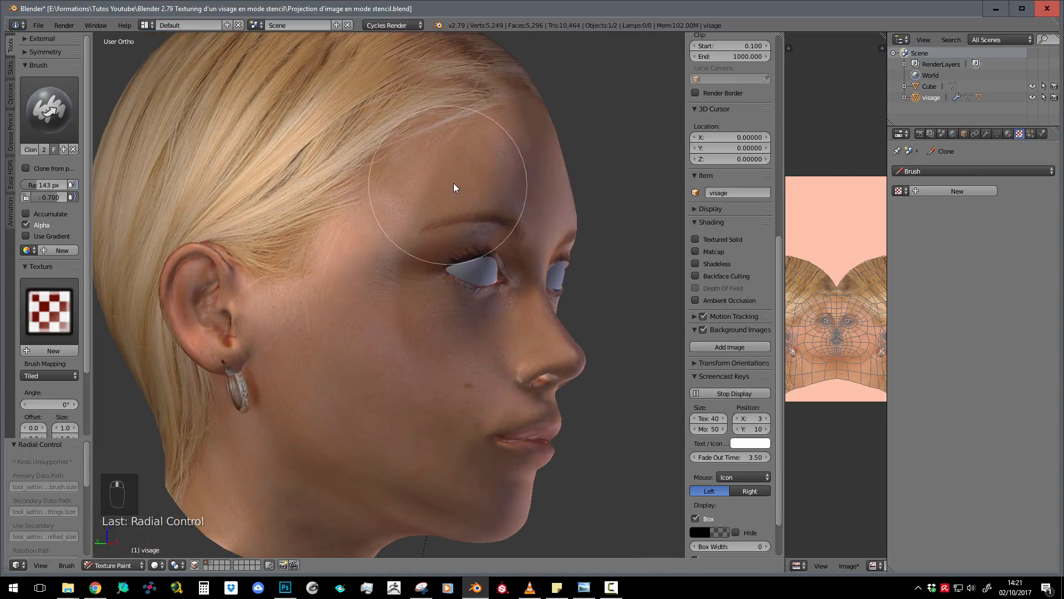
pyautogui.scroll(-2, 377, 352)
# - Examine the hair texture on the back and top of the head and behind the ears
pyautogui.moveTo(340, 316); pyautogui.dragTo(517, 368, button='middle')
pyautogui.scroll(3, 363, 298)
pyautogui.scroll(-3, 499, 331)
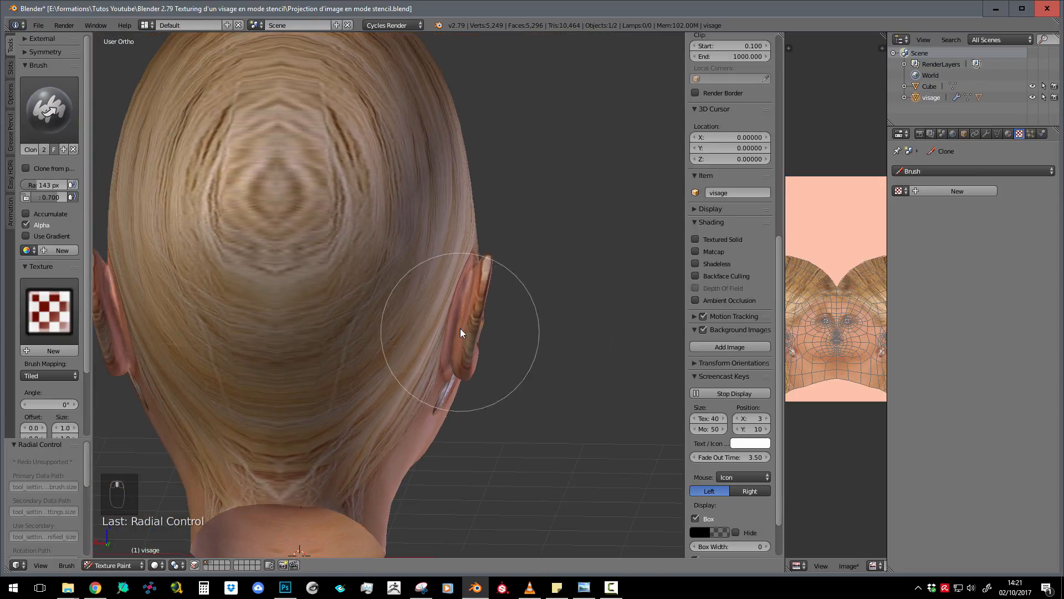
pyautogui.moveTo(460, 328); pyautogui.dragTo(402, 200, button='middle')
pyautogui.scroll(-2, 388, 344)
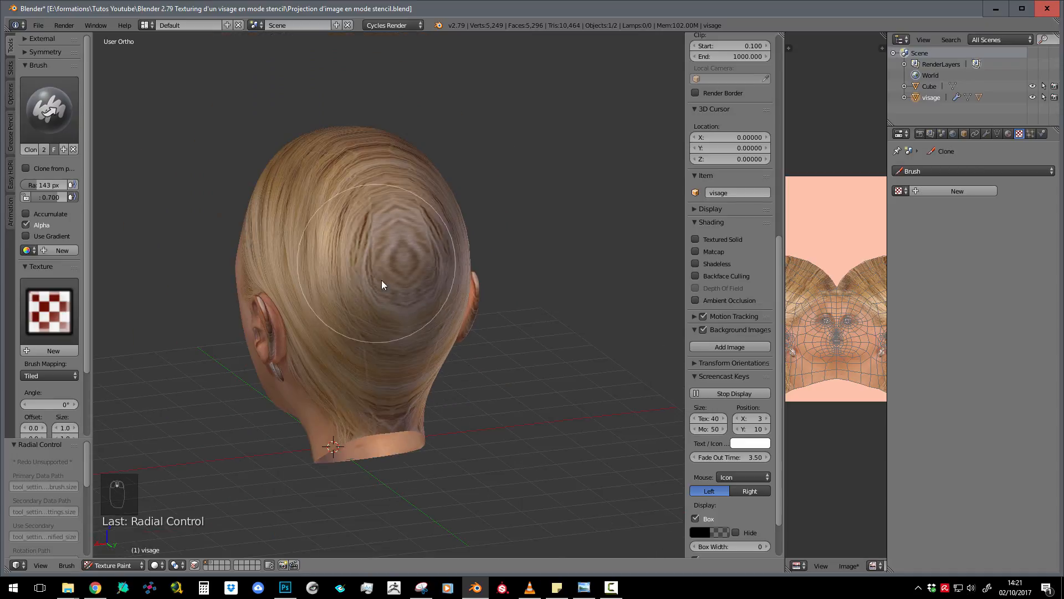
pyautogui.moveTo(382, 281); pyautogui.dragTo(503, 343, button='middle')
pyautogui.moveTo(455, 275); pyautogui.dragTo(392, 258, button='middle')
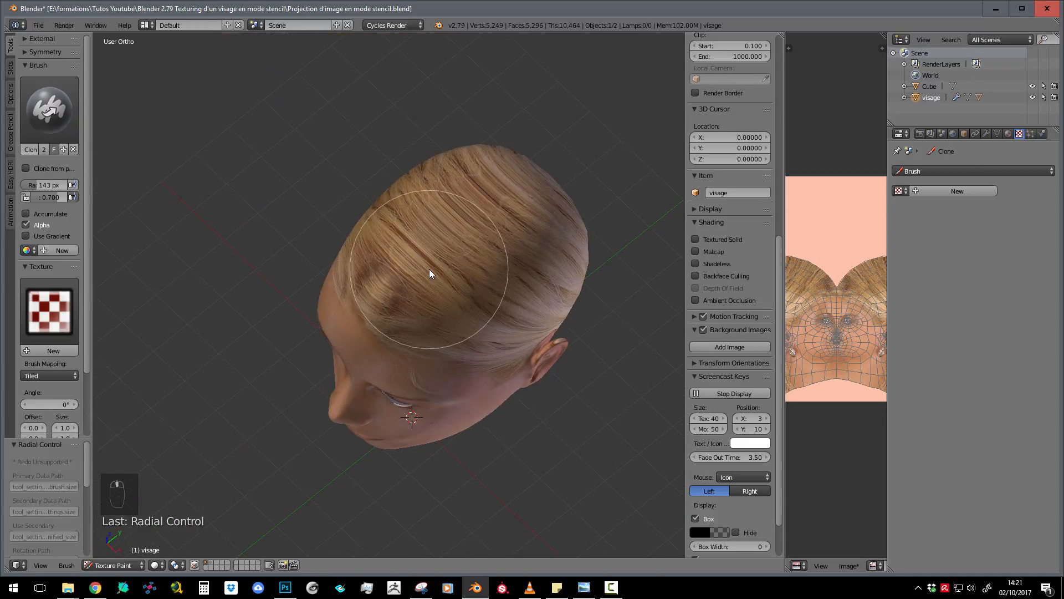
pyautogui.moveTo(518, 261); pyautogui.dragTo(574, 254, button='middle')
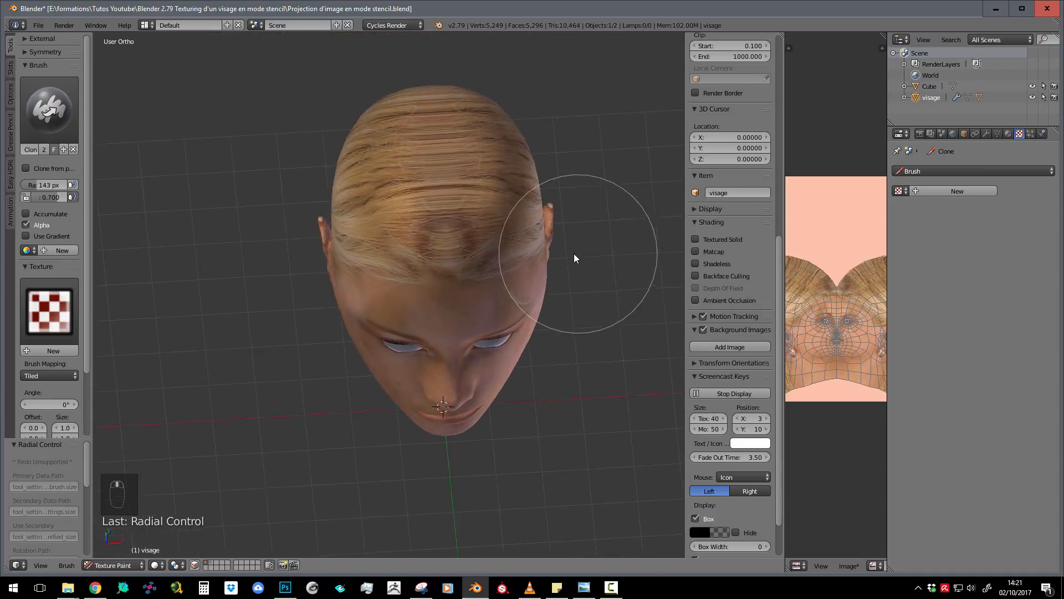
# - Examine the painted hairline, the cheek and ear in profile, and the hair on the back of the head
pyautogui.scroll(2, 474, 255)
pyautogui.moveTo(451, 237)
pyautogui.mouseDown(button='middle')
pyautogui.moveTo(471, 215)
pyautogui.moveTo(459, 246)
pyautogui.moveTo(434, 229)
pyautogui.moveTo(437, 211)
pyautogui.moveTo(433, 241)
pyautogui.moveTo(437, 154)
pyautogui.moveTo(314, 211)
pyautogui.moveTo(473, 334)
pyautogui.moveTo(542, 292)
pyautogui.moveTo(451, 254)
pyautogui.moveTo(471, 249)
pyautogui.mouseUp(button='middle')
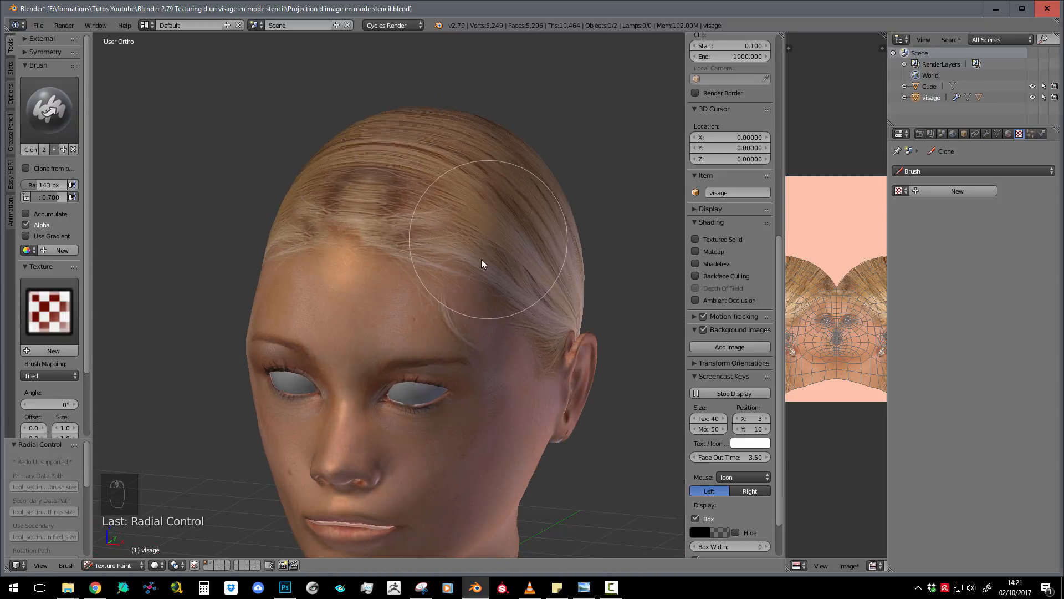
pyautogui.scroll(2, 476, 365)
pyautogui.moveTo(487, 383); pyautogui.dragTo(402, 260, button='middle')
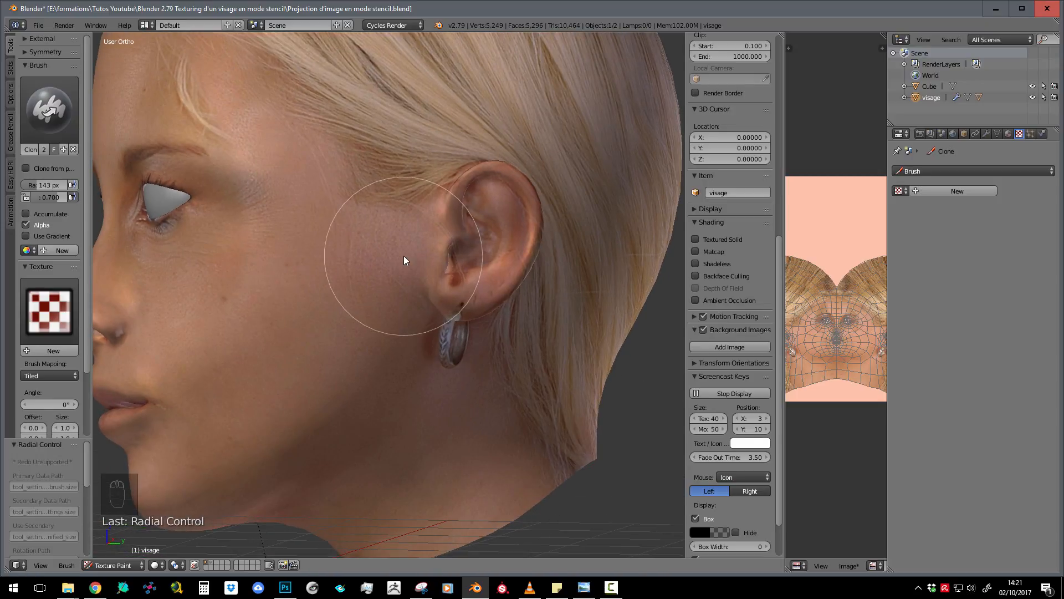
pyautogui.scroll(-2, 403, 260)
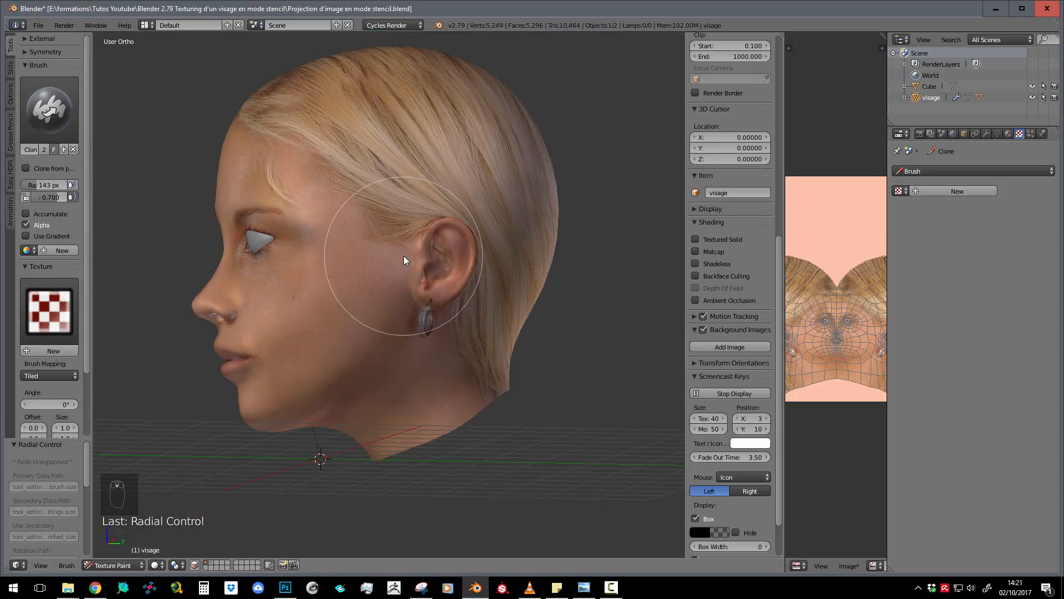
pyautogui.press('KP_3')
pyautogui.moveTo(404, 255)
pyautogui.mouseDown(button='middle')
pyautogui.moveTo(491, 228)
pyautogui.moveTo(412, 239)
pyautogui.mouseUp(button='middle')
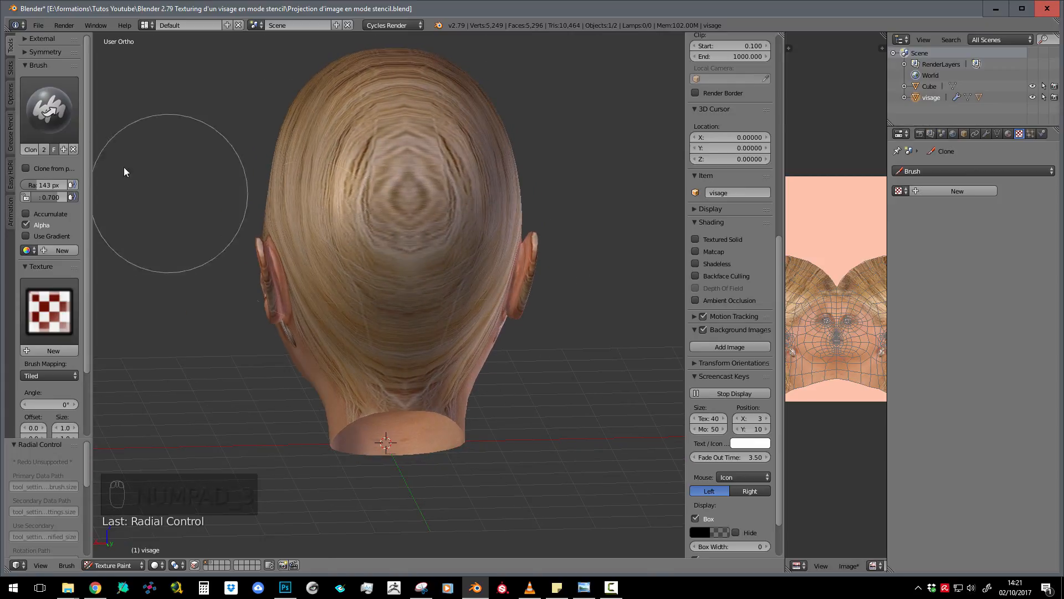
# - Switch to the TexDraw brush and rotate the stencil so the profile photo's hair overlaps the back of the head
pyautogui.click(48, 108)
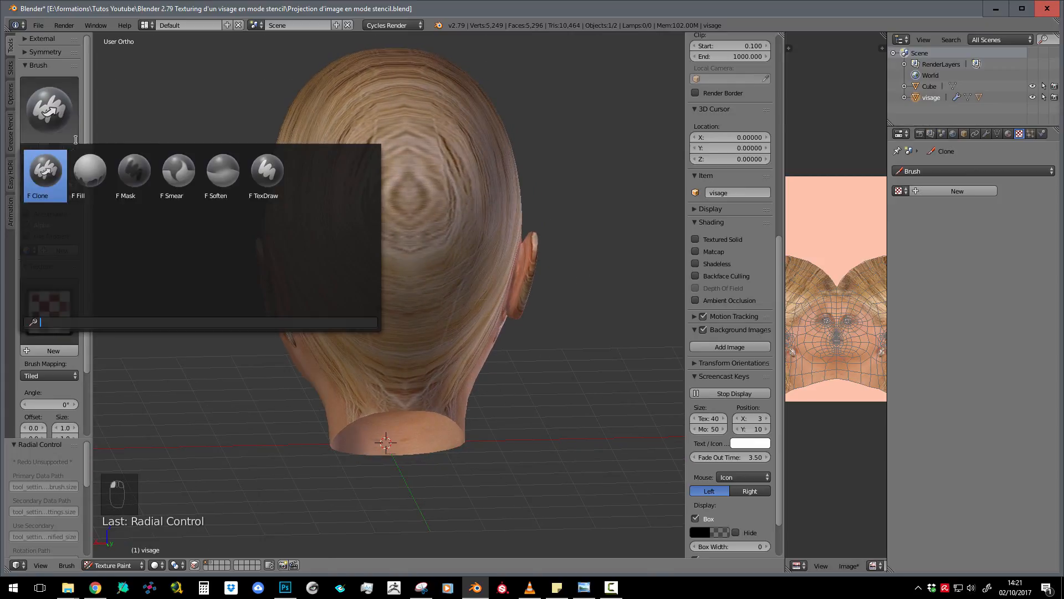
pyautogui.click(261, 179)
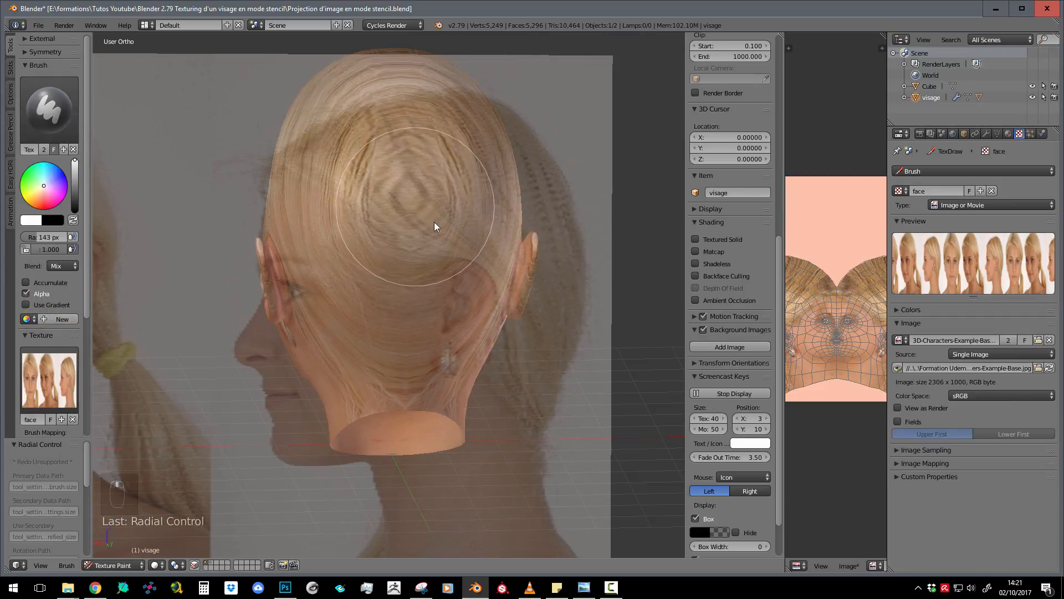
pyautogui.scroll(-4, 287, 300)
pyautogui.scroll(4, 314, 300)
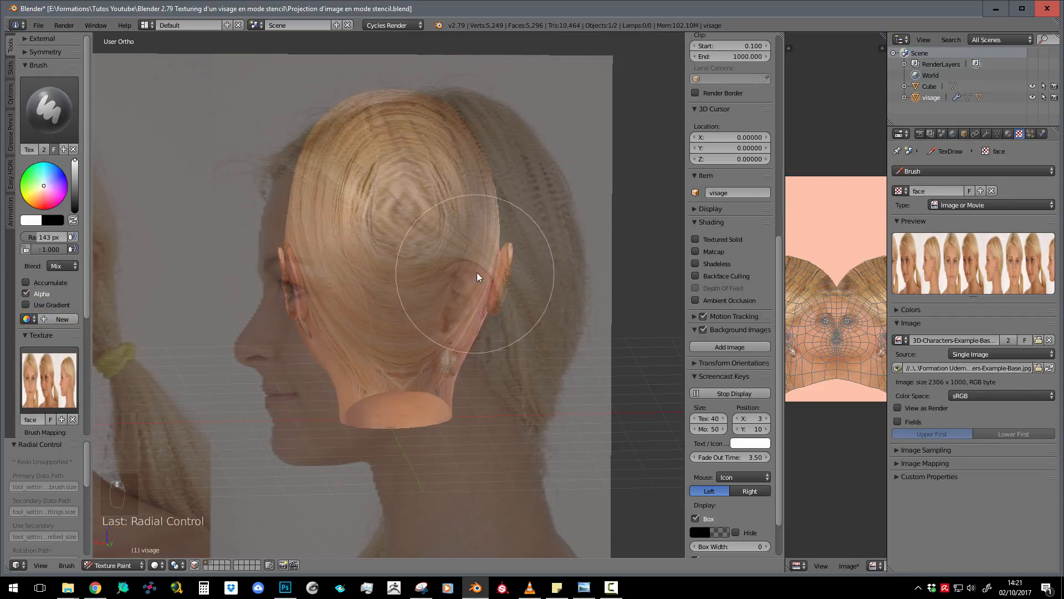
pyautogui.keyDown('ctrl'); pyautogui.moveTo(558, 355); pyautogui.dragTo(389, 486, button='right'); pyautogui.keyUp('ctrl')
pyautogui.keyDown('shift'); pyautogui.moveTo(506, 355); pyautogui.dragTo(444, 229, button='middle'); pyautogui.keyUp('shift')
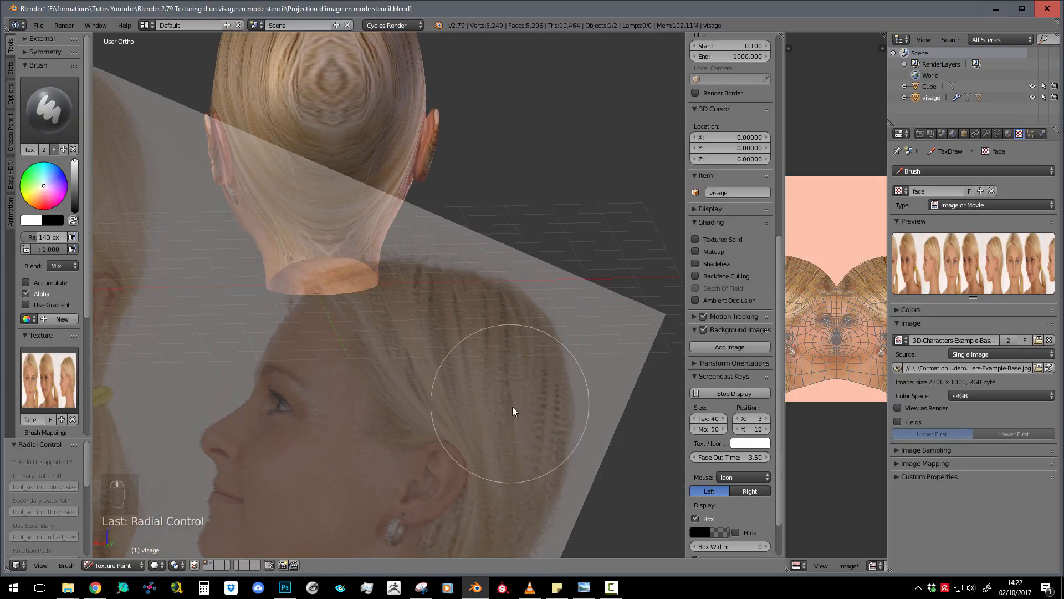
pyautogui.moveTo(535, 438)
pyautogui.mouseDown(button='middle')
pyautogui.moveTo(496, 380)
pyautogui.moveTo(494, 249)
pyautogui.moveTo(537, 379)
pyautogui.moveTo(597, 460)
pyautogui.mouseUp(button='middle')
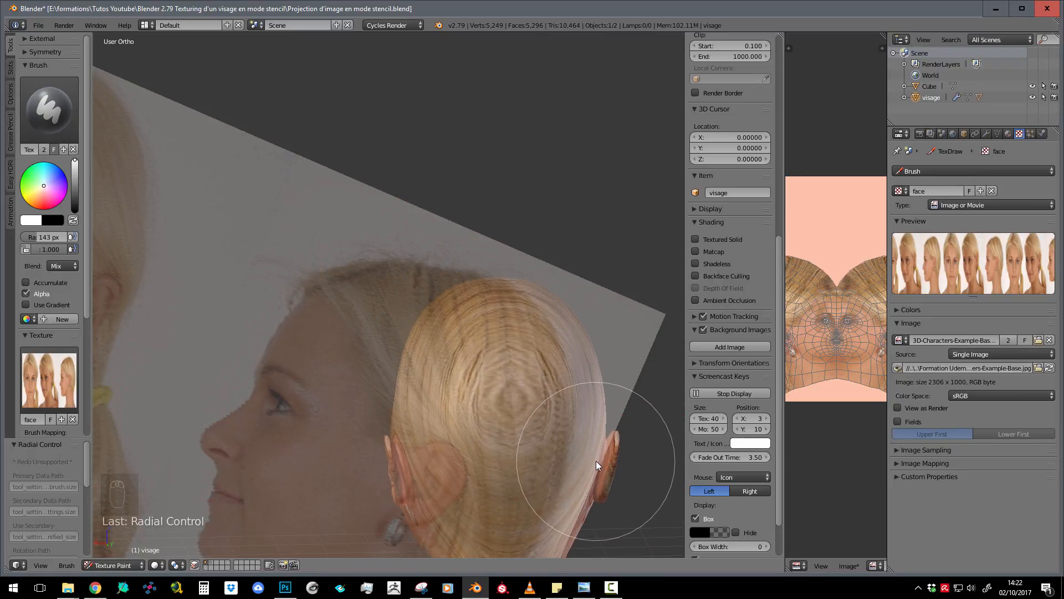
# - Reduce the brush radius to 54 px, paint straight hair over the swirl on the back of the head, and undo the last stroke
pyautogui.press('f')
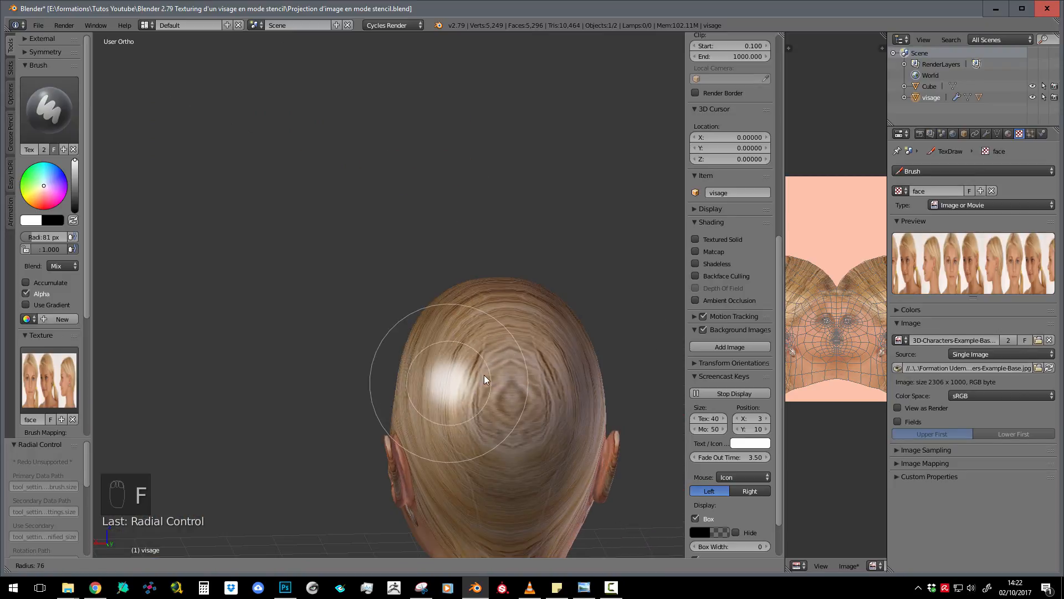
pyautogui.click(487, 368)
pyautogui.moveTo(486, 324); pyautogui.dragTo(494, 448)
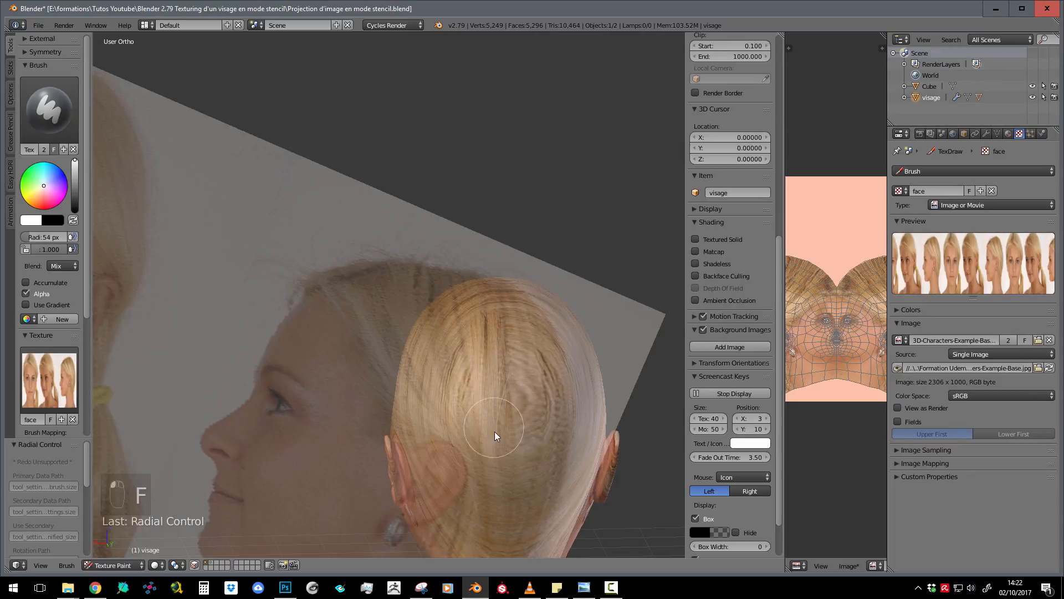
pyautogui.moveTo(502, 519)
pyautogui.mouseDown()
pyautogui.moveTo(541, 364)
pyautogui.moveTo(552, 363)
pyautogui.moveTo(559, 476)
pyautogui.moveTo(534, 417)
pyautogui.mouseUp()
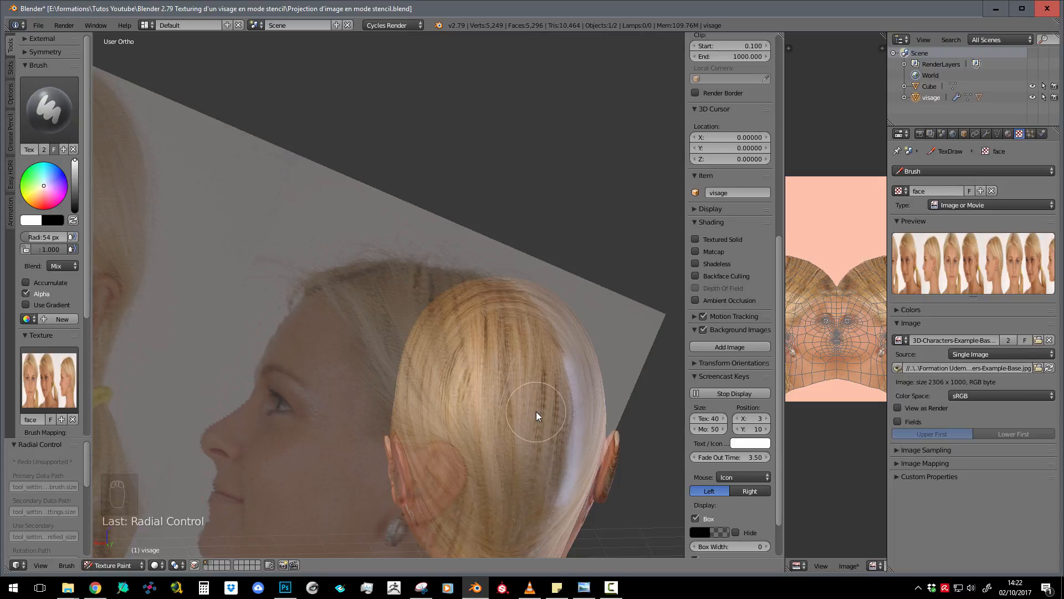
pyautogui.hotkey('ctrl', 'z')
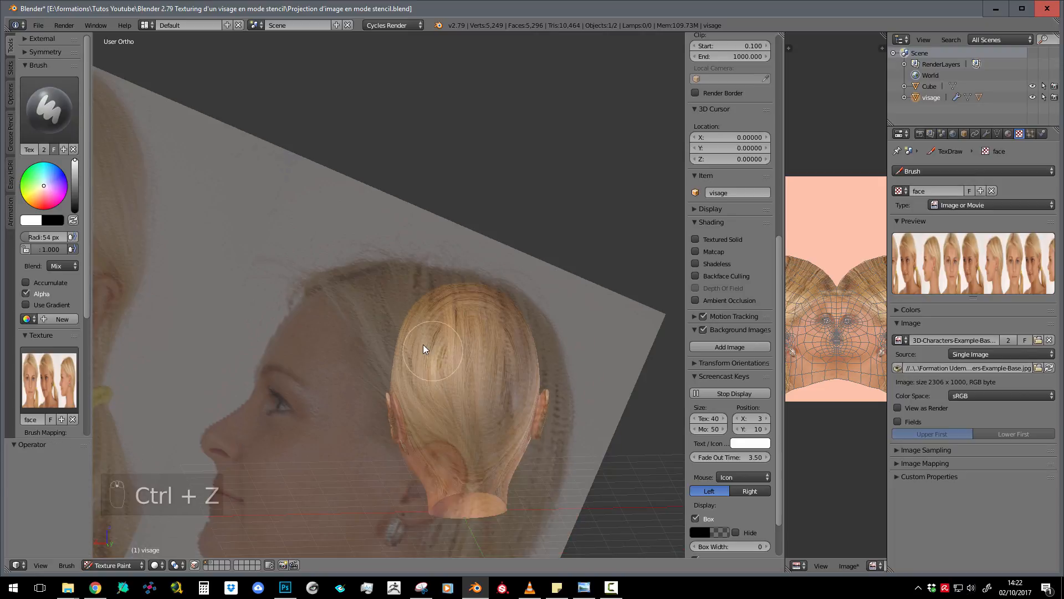
# - Reset the stencil's transform, restore its image aspect, and move the photo over the front of the head
pyautogui.moveTo(415, 339)
pyautogui.mouseDown(button='middle')
pyautogui.moveTo(461, 348)
pyautogui.moveTo(437, 410)
pyautogui.moveTo(382, 424)
pyautogui.moveTo(518, 373)
pyautogui.moveTo(565, 340)
pyautogui.moveTo(474, 333)
pyautogui.moveTo(227, 271)
pyautogui.mouseUp(button='middle')
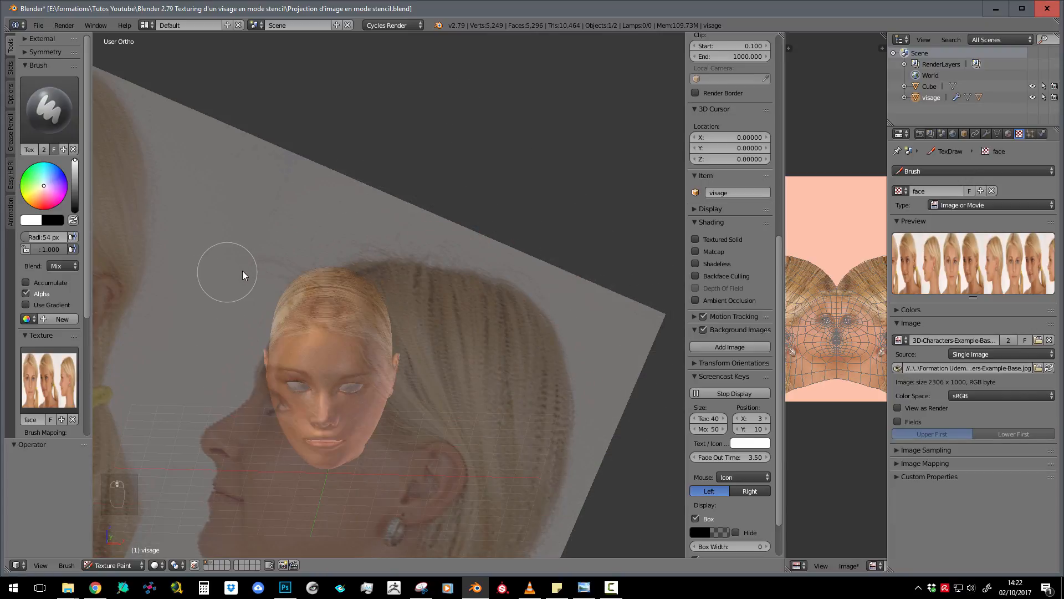
pyautogui.scroll(-4, 53, 310)
pyautogui.scroll(-3, 55, 347)
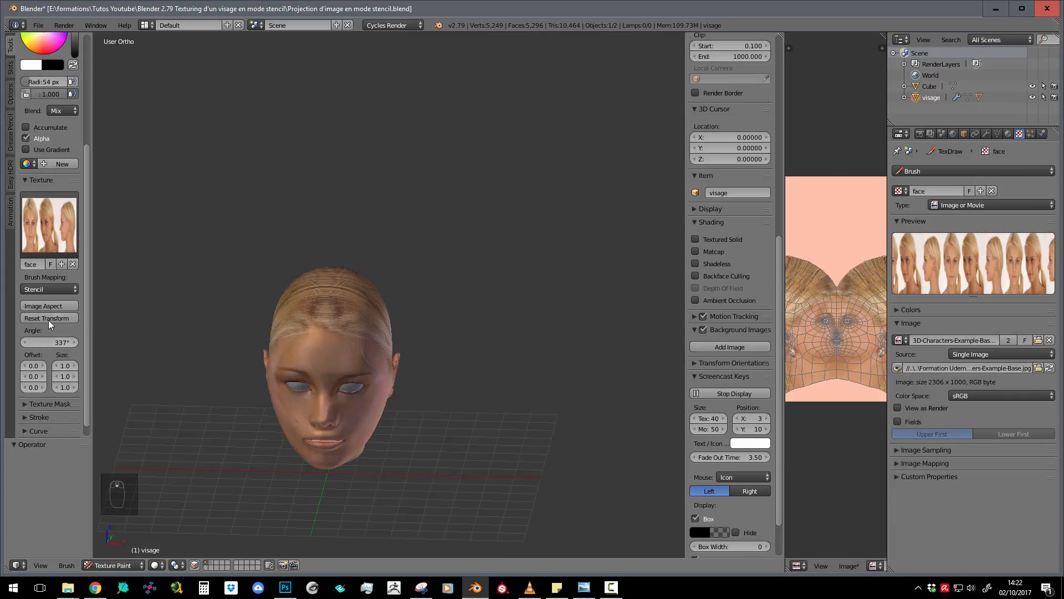
pyautogui.click(48, 318)
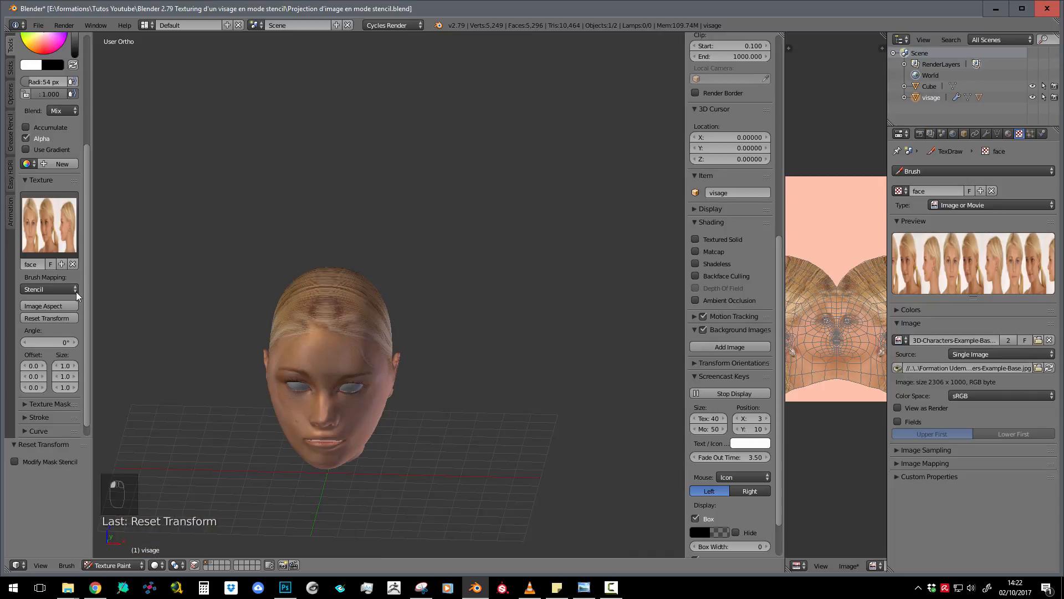
pyautogui.click(49, 305)
pyautogui.moveTo(249, 360); pyautogui.dragTo(189, 375, button='middle')
pyautogui.moveTo(190, 374); pyautogui.dragTo(477, 370, button='right')
# - Enlarge the stencil, align the head with the front photo, and paint the hair above the forehead
pyautogui.moveTo(407, 344)
pyautogui.mouseDown(button='middle')
pyautogui.moveTo(418, 346)
pyautogui.moveTo(413, 361)
pyautogui.moveTo(423, 351)
pyautogui.moveTo(487, 364)
pyautogui.moveTo(439, 371)
pyautogui.moveTo(415, 357)
pyautogui.mouseUp(button='middle')
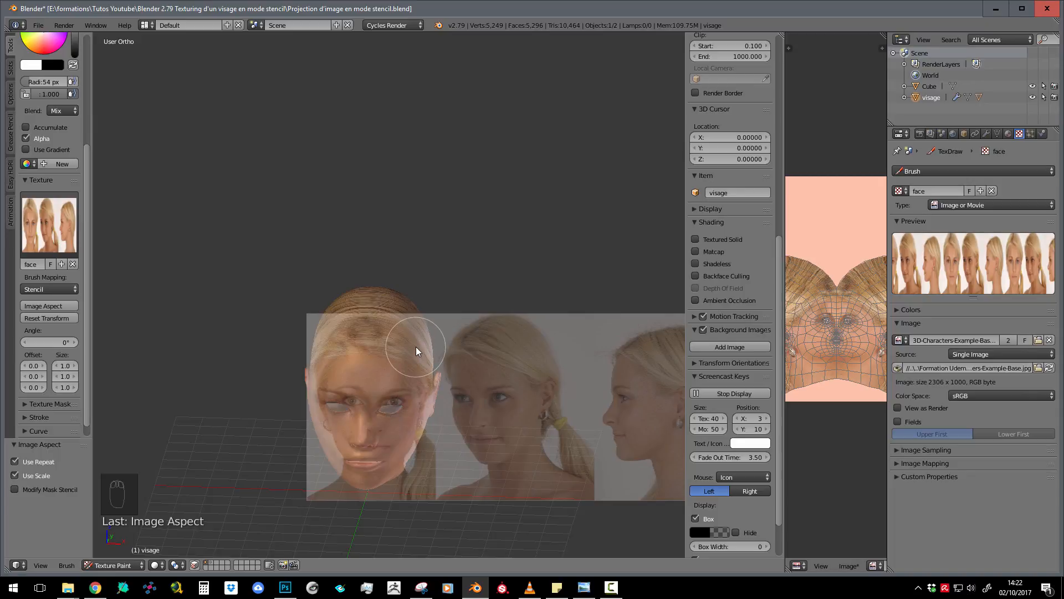
pyautogui.moveTo(422, 341)
pyautogui.keyDown('shift'); pyautogui.mouseDown(button='right')
pyautogui.moveTo(443, 332)
pyautogui.moveTo(322, 335)
pyautogui.moveTo(264, 360)
pyautogui.moveTo(253, 346)
pyautogui.moveTo(428, 331)
pyautogui.mouseUp(button='right'); pyautogui.keyUp('shift')
pyautogui.scroll(-3, 426, 331)
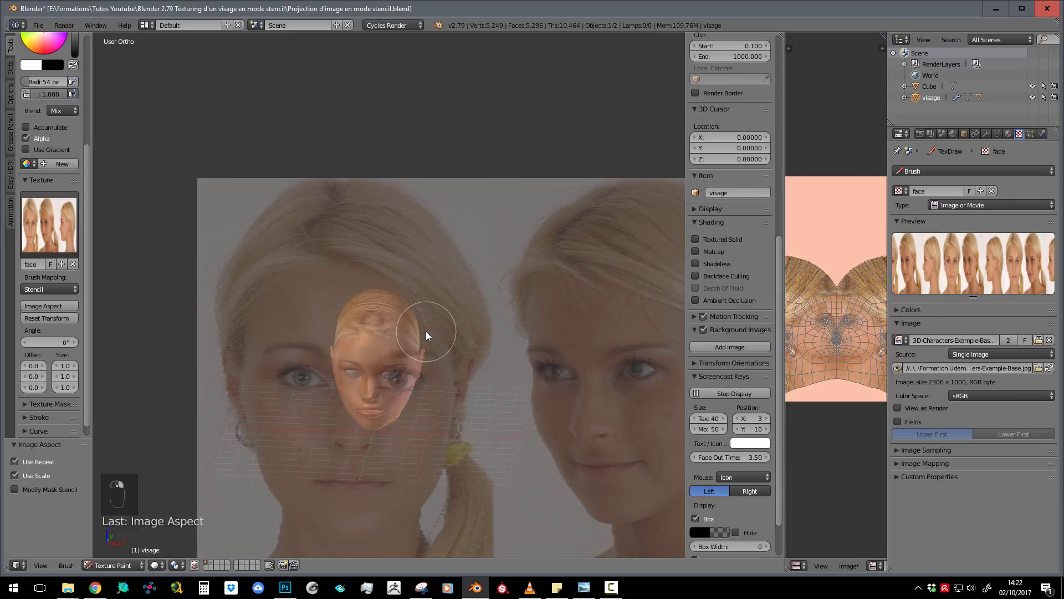
pyautogui.scroll(6, 426, 331)
pyautogui.keyDown('shift'); pyautogui.moveTo(428, 309); pyautogui.dragTo(352, 204, button='middle'); pyautogui.keyUp('shift')
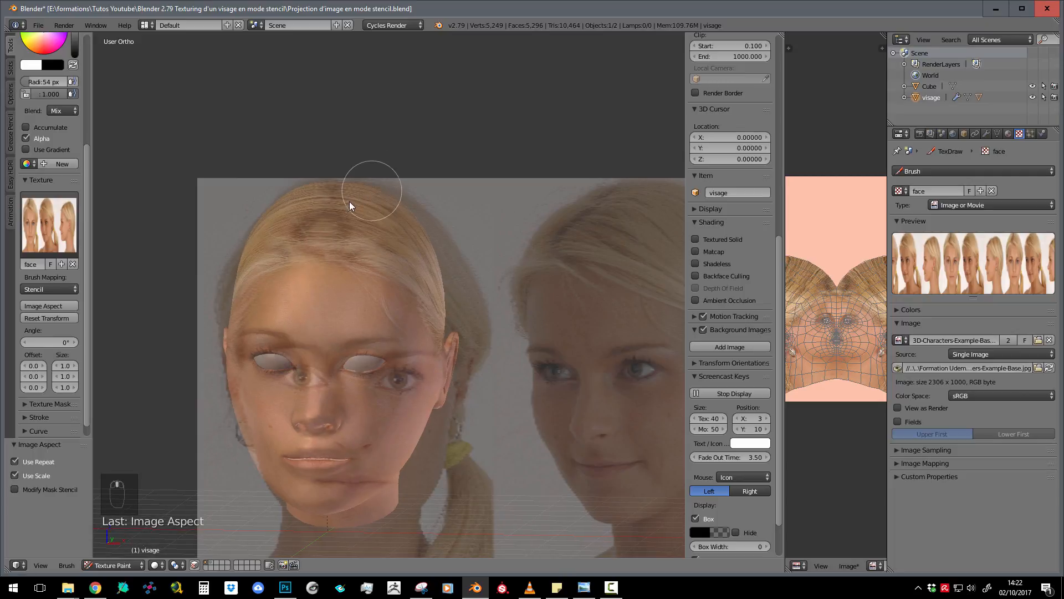
pyautogui.moveTo(319, 224)
pyautogui.mouseDown()
pyautogui.moveTo(333, 247)
pyautogui.moveTo(322, 202)
pyautogui.moveTo(325, 236)
pyautogui.moveTo(328, 211)
pyautogui.mouseUp()
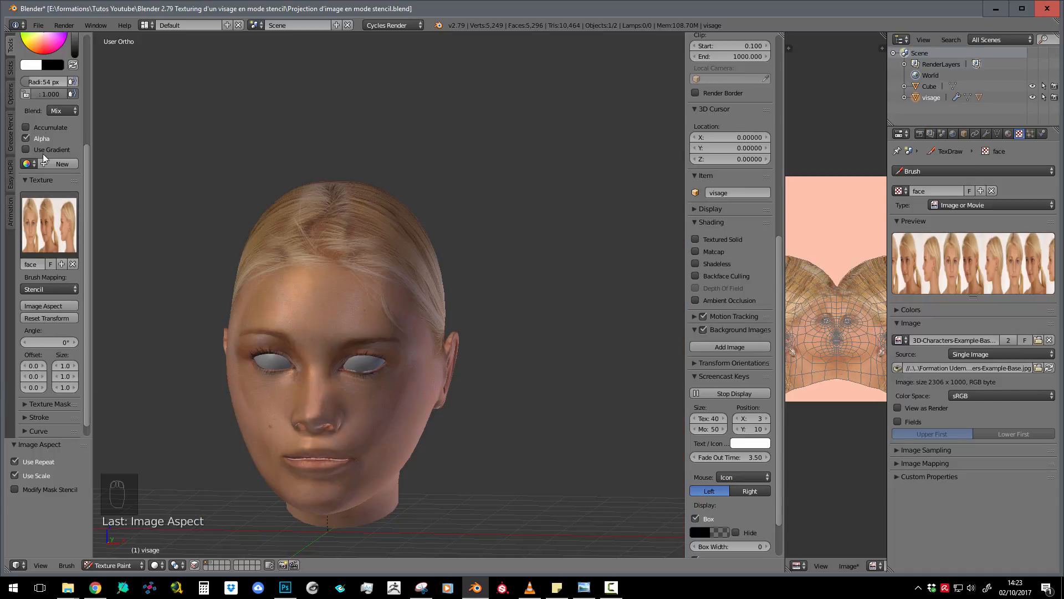
# - Switch to the Clone brush for retouching the skin on the left side of the face
pyautogui.scroll(7, 44, 155)
pyautogui.click(38, 82)
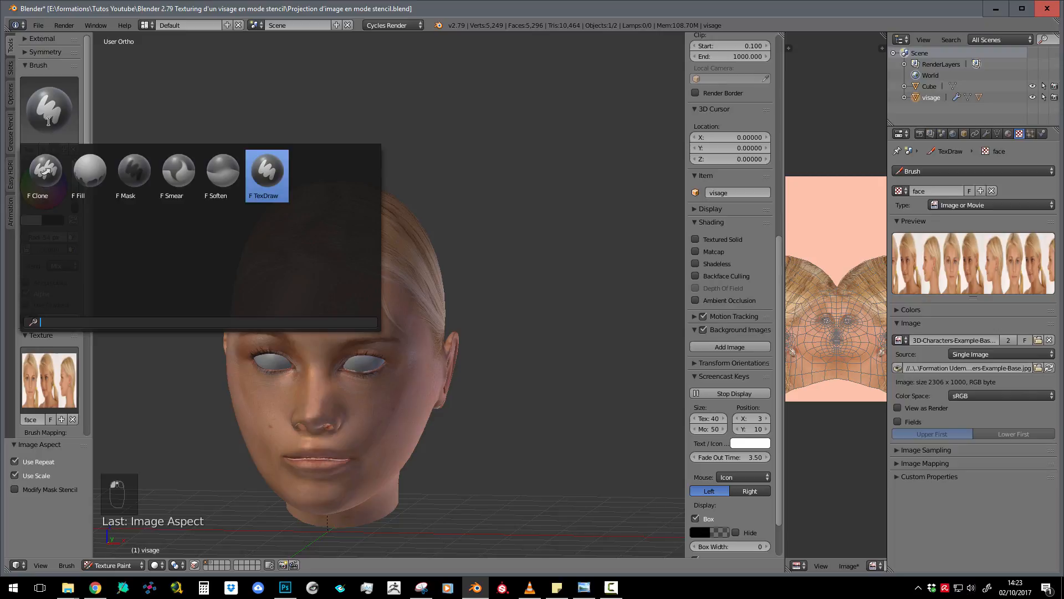
pyautogui.click(39, 173)
pyautogui.moveTo(404, 258)
pyautogui.mouseDown(button='middle')
pyautogui.moveTo(369, 242)
pyautogui.moveTo(457, 266)
pyautogui.moveTo(388, 250)
pyautogui.moveTo(408, 297)
pyautogui.moveTo(367, 321)
pyautogui.moveTo(388, 272)
pyautogui.mouseUp(button='middle')
pyautogui.scroll(-1, 408, 298)
pyautogui.scroll(4, 368, 322)
pyautogui.moveTo(388, 271); pyautogui.dragTo(343, 288, button='middle')
pyautogui.moveTo(373, 339)
pyautogui.mouseDown(button='middle')
pyautogui.moveTo(353, 309)
pyautogui.moveTo(383, 339)
pyautogui.mouseUp(button='middle')
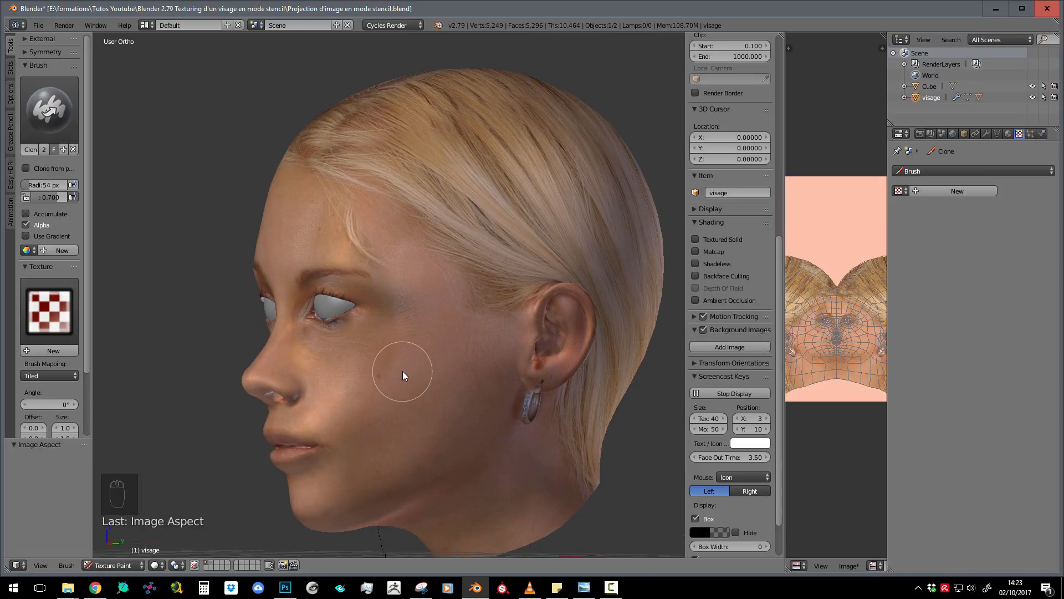
pyautogui.moveTo(415, 373); pyautogui.dragTo(415, 388, button='middle')
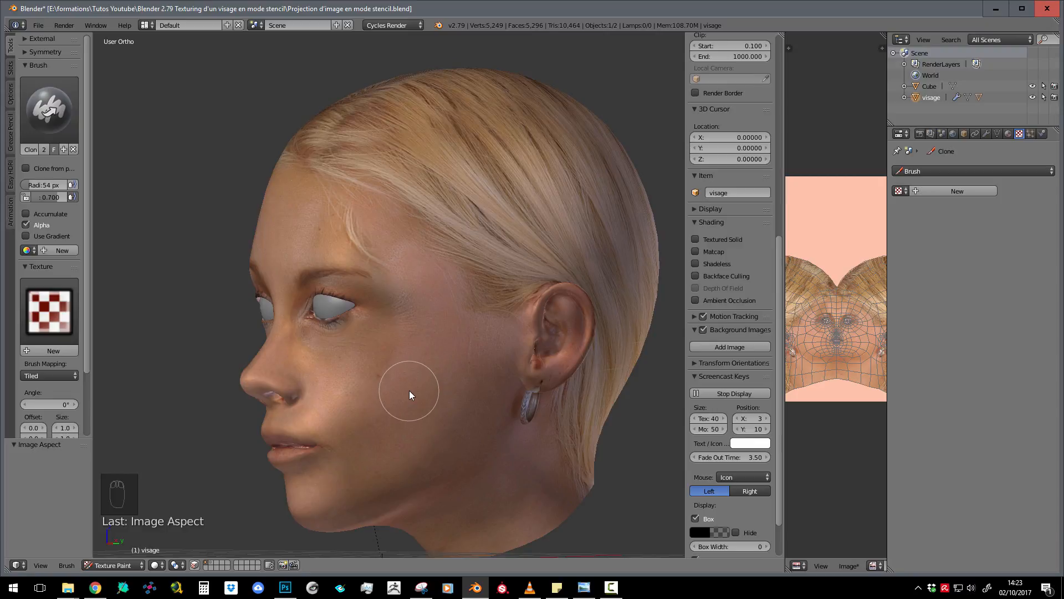
# - Place the clone source on the left cheek and lower the Clone brush strength to 0.432
pyautogui.keyDown('ctrl'); pyautogui.click(409, 390); pyautogui.keyUp('ctrl')
pyautogui.moveTo(51, 198); pyautogui.dragTo(40, 199)
pyautogui.moveTo(373, 348); pyautogui.dragTo(368, 348, button='middle')
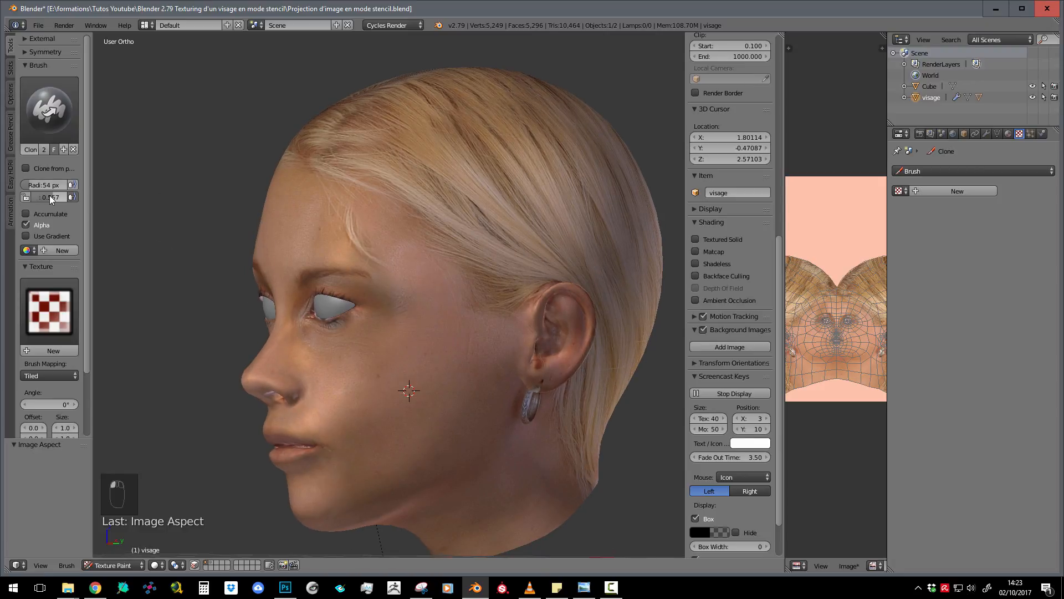
pyautogui.moveTo(48, 197); pyautogui.dragTo(42, 197)
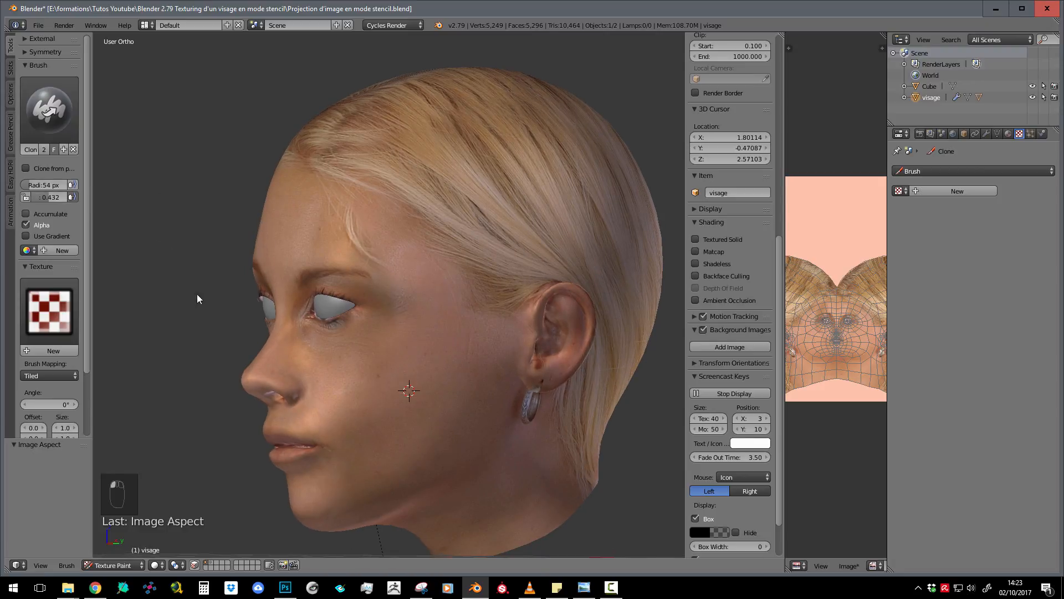
# - Clone clean skin over the stray hair strand on the left side of the forehead and sample the temple skin
pyautogui.keyDown('ctrl'); pyautogui.click(419, 396); pyautogui.keyUp('ctrl')
pyautogui.moveTo(392, 253)
pyautogui.mouseDown()
pyautogui.moveTo(321, 211)
pyautogui.moveTo(385, 272)
pyautogui.mouseUp()
pyautogui.keyDown('ctrl'); pyautogui.click(443, 308); pyautogui.keyUp('ctrl')
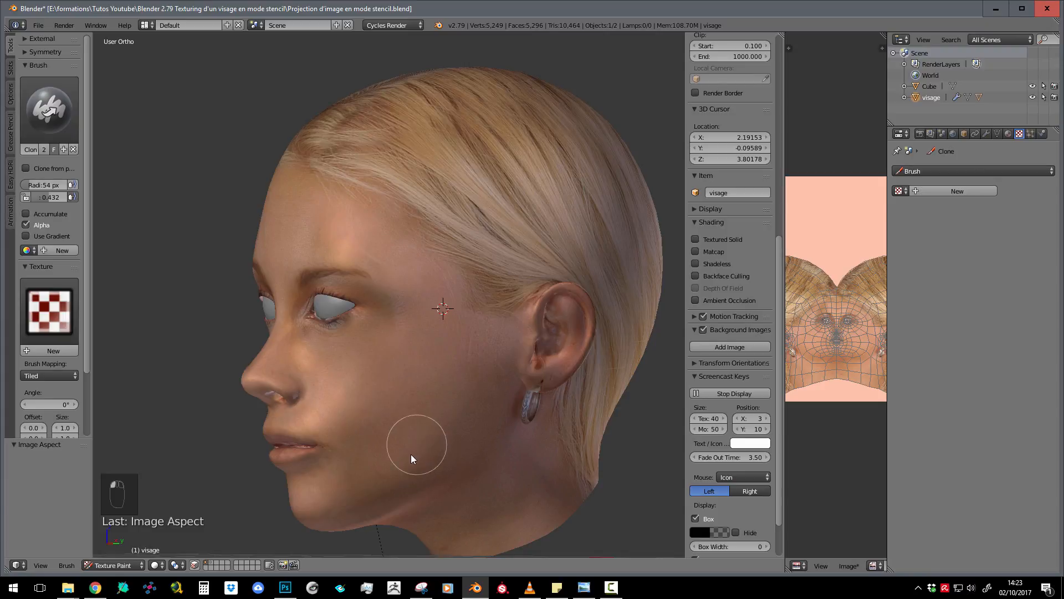
# - Sample skin at the middle of the forehead and clone it across the forehead's right side
pyautogui.moveTo(467, 325)
pyautogui.mouseDown(button='middle')
pyautogui.moveTo(447, 255)
pyautogui.moveTo(298, 228)
pyautogui.mouseUp(button='middle')
pyautogui.keyDown('ctrl'); pyautogui.click(304, 244); pyautogui.keyUp('ctrl')
pyautogui.keyDown('ctrl'); pyautogui.click(315, 235); pyautogui.keyUp('ctrl')
pyautogui.moveTo(275, 244)
pyautogui.mouseDown()
pyautogui.moveTo(255, 231)
pyautogui.moveTo(252, 251)
pyautogui.mouseUp()
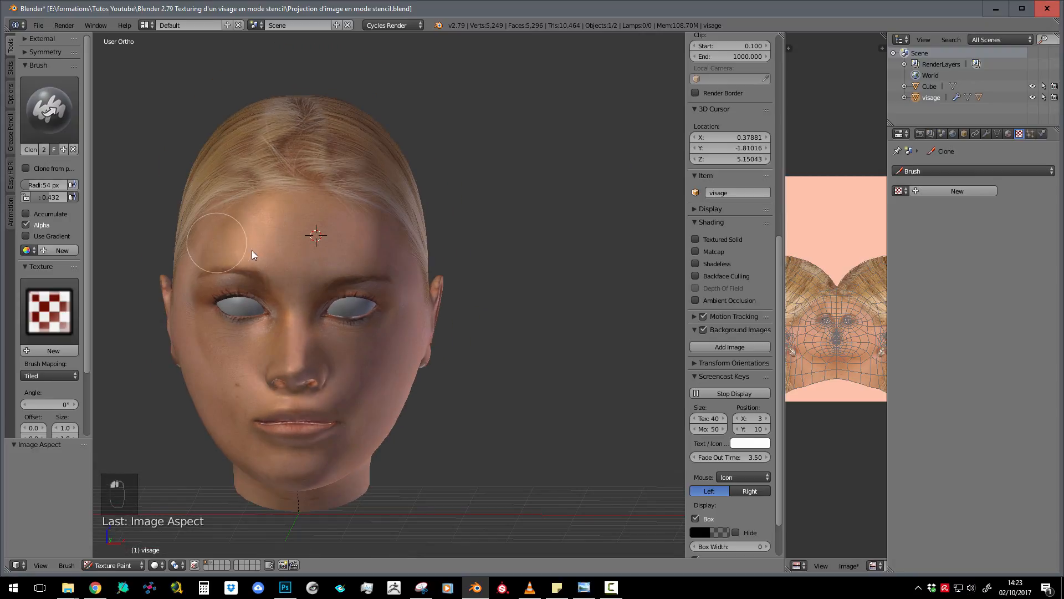
# - Even out the skin on the right temple and cheek by cloning from source points on the cheek, forehead and temple
pyautogui.moveTo(252, 248)
pyautogui.mouseDown(button='middle')
pyautogui.moveTo(295, 228)
pyautogui.moveTo(327, 244)
pyautogui.moveTo(304, 268)
pyautogui.mouseUp(button='middle')
pyautogui.scroll(2, 294, 265)
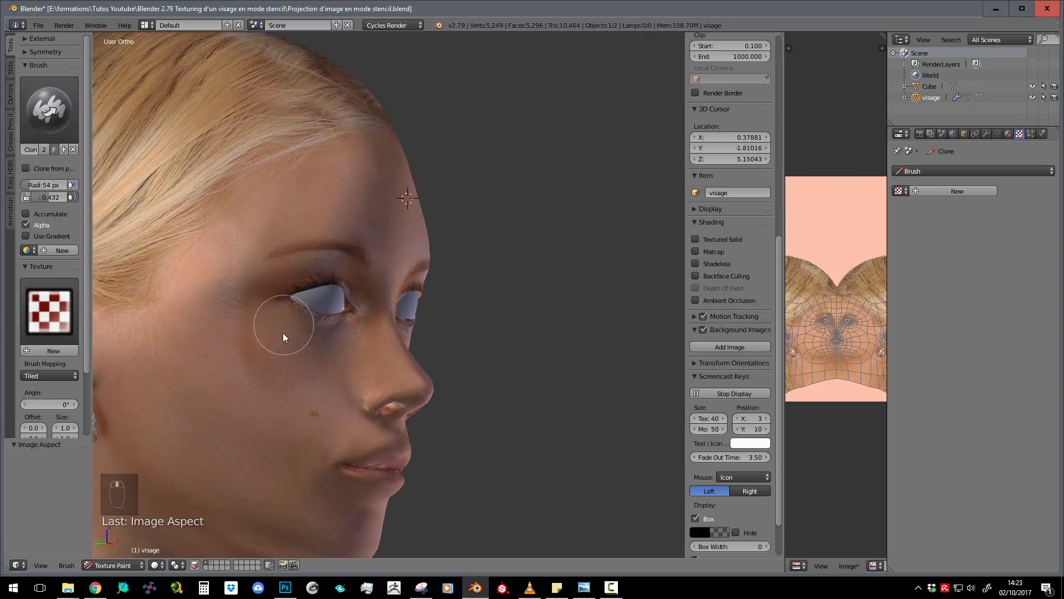
pyautogui.scroll(-2, 282, 355)
pyautogui.keyDown('ctrl'); pyautogui.click(267, 359); pyautogui.keyUp('ctrl')
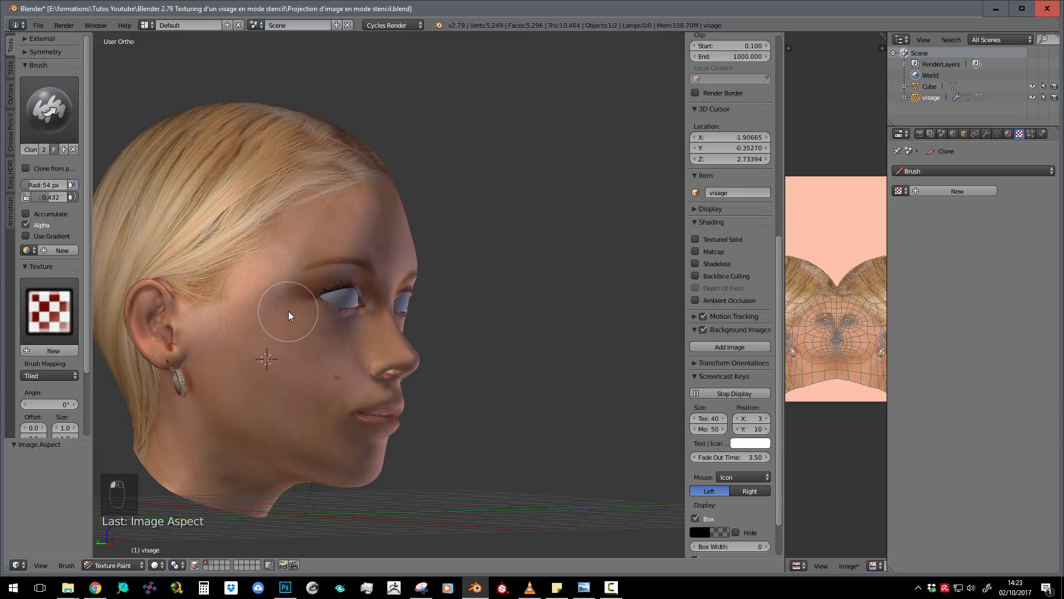
pyautogui.keyDown('ctrl'); pyautogui.click(324, 235); pyautogui.keyUp('ctrl')
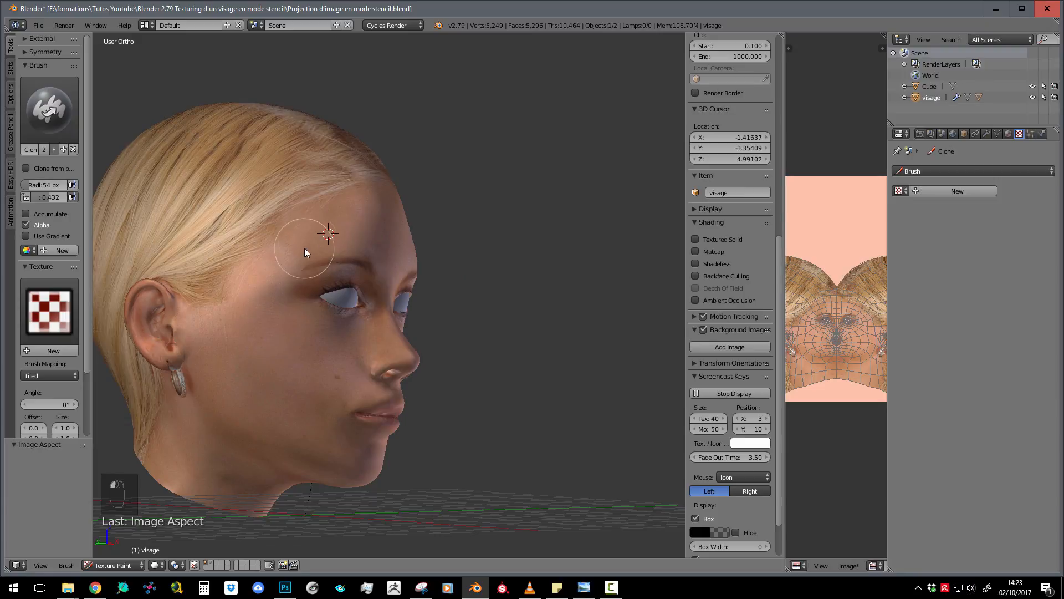
pyautogui.keyDown('ctrl'); pyautogui.click(253, 317); pyautogui.keyUp('ctrl')
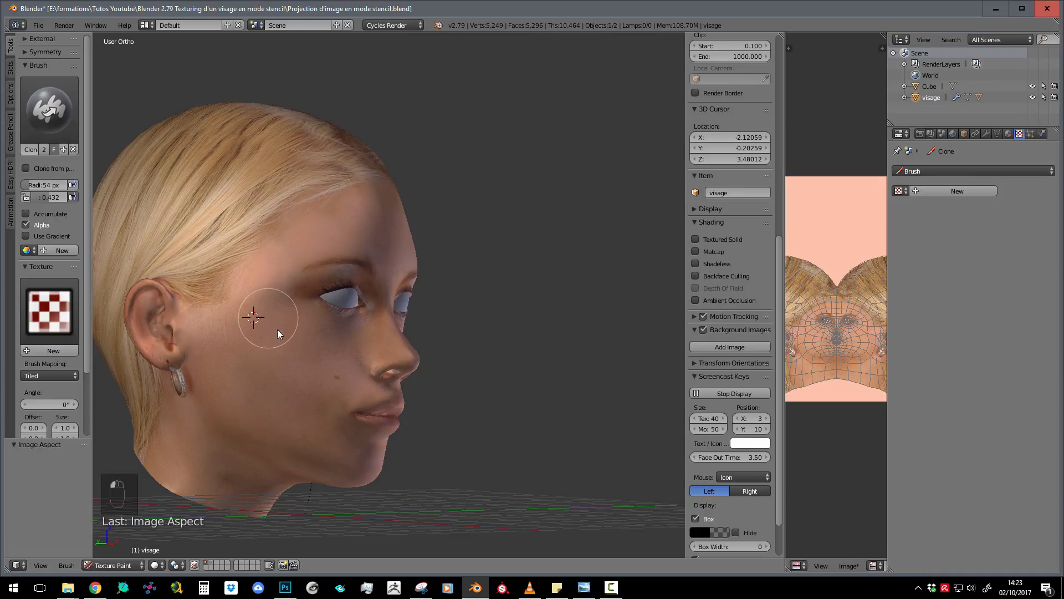
# - Place a new clone source on the right cheek below the eye for retouching the side of the face
pyautogui.moveTo(277, 329); pyautogui.dragTo(189, 319, button='middle')
pyautogui.scroll(1, 214, 261)
pyautogui.moveTo(221, 249); pyautogui.dragTo(237, 219, button='middle')
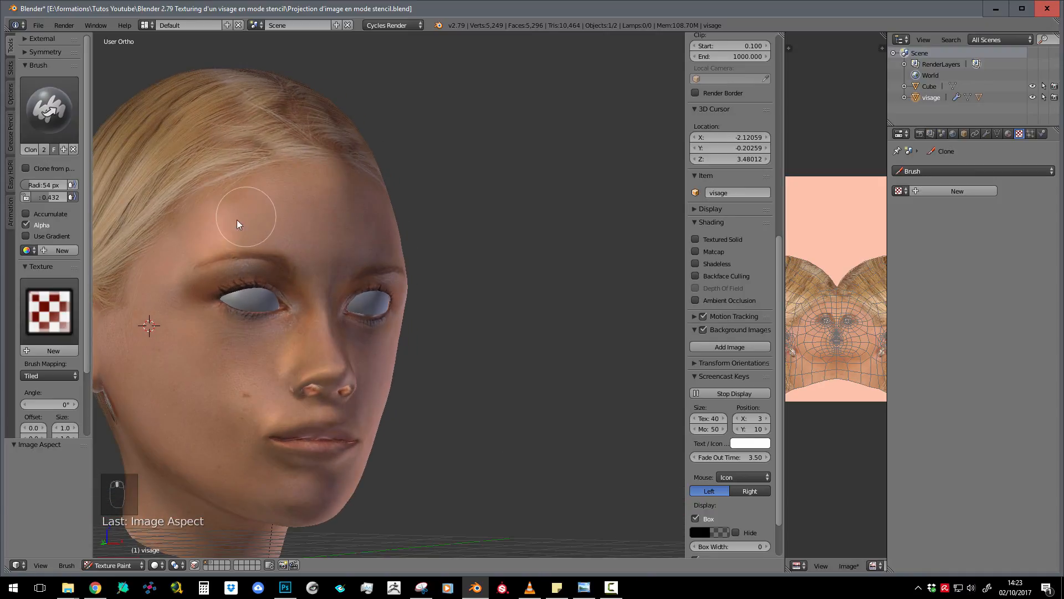
pyautogui.moveTo(230, 274); pyautogui.dragTo(252, 280, button='middle')
pyautogui.moveTo(275, 332); pyautogui.dragTo(362, 304, button='middle')
pyautogui.keyDown('ctrl'); pyautogui.click(302, 304); pyautogui.keyUp('ctrl')
pyautogui.scroll(3, 362, 302)
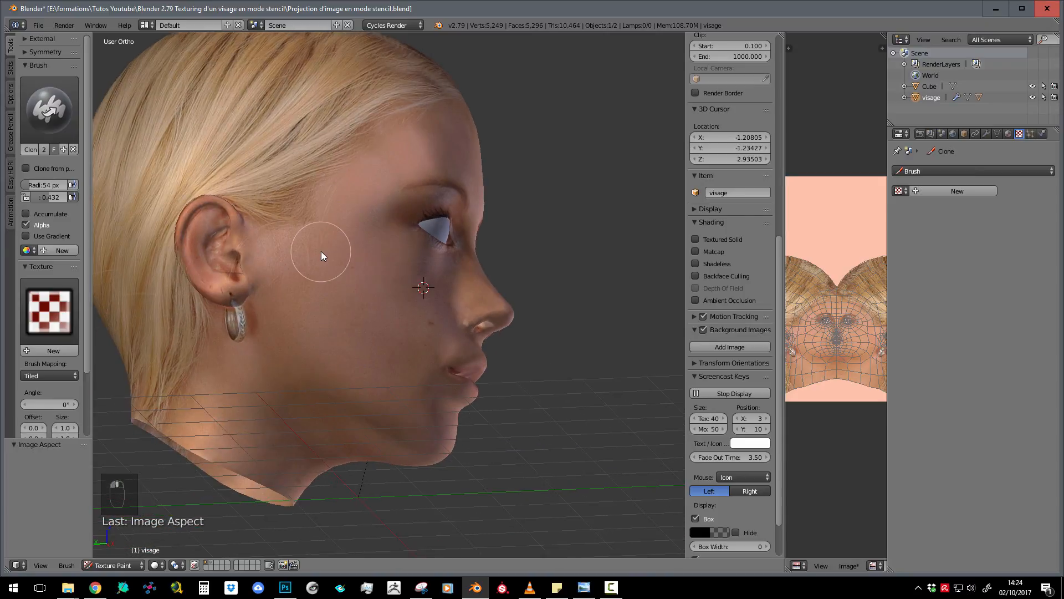
# - Set the Clone brush to strength 1.000 and radius 35 px, and clone skin from beside the nose bridge over the pale nostrils
pyautogui.moveTo(291, 265)
pyautogui.mouseDown(button='middle')
pyautogui.moveTo(360, 279)
pyautogui.moveTo(367, 316)
pyautogui.moveTo(280, 275)
pyautogui.moveTo(252, 238)
pyautogui.moveTo(301, 278)
pyautogui.mouseUp(button='middle')
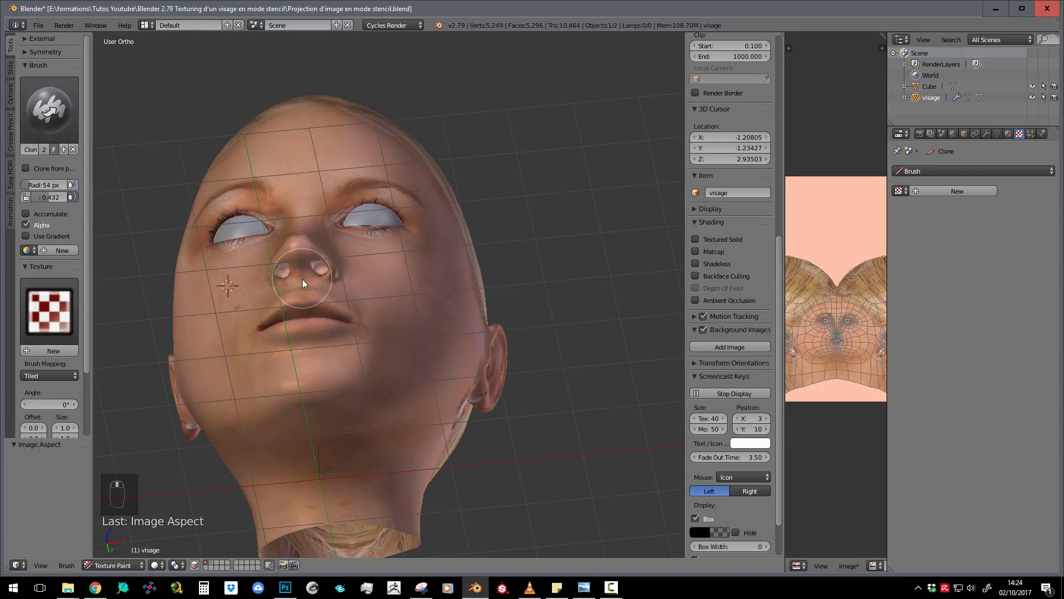
pyautogui.scroll(6, 388, 294)
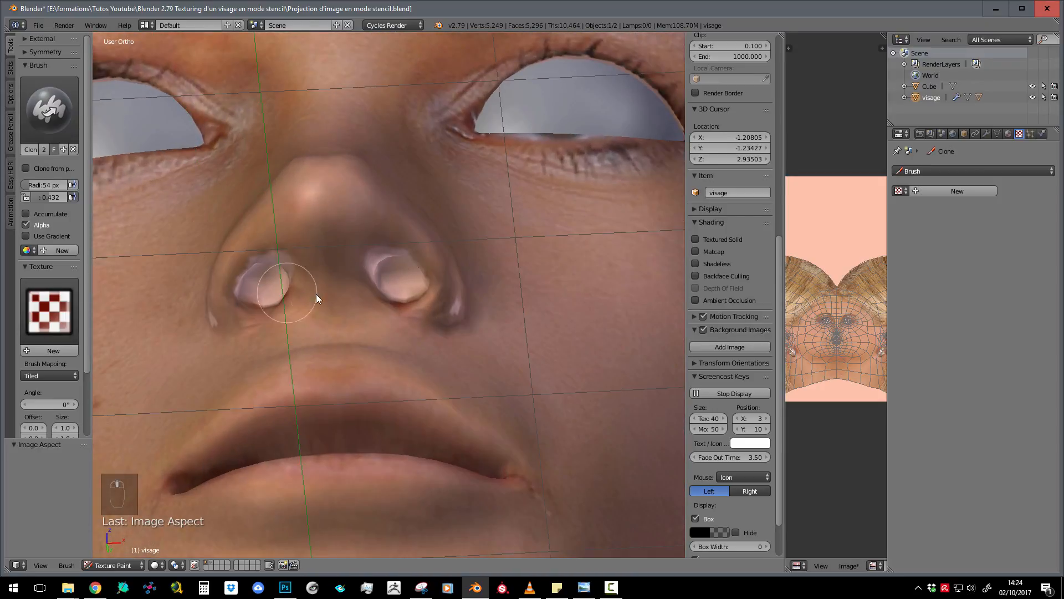
pyautogui.scroll(-1, 354, 287)
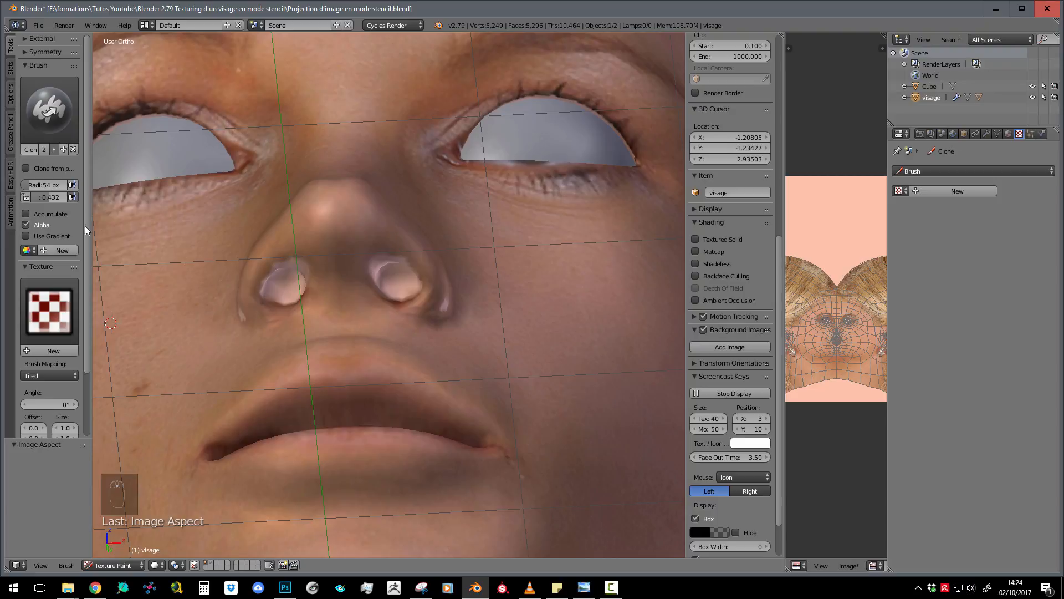
pyautogui.click(43, 197)
pyautogui.write('1')
pyautogui.press('Return')
pyautogui.press('f')
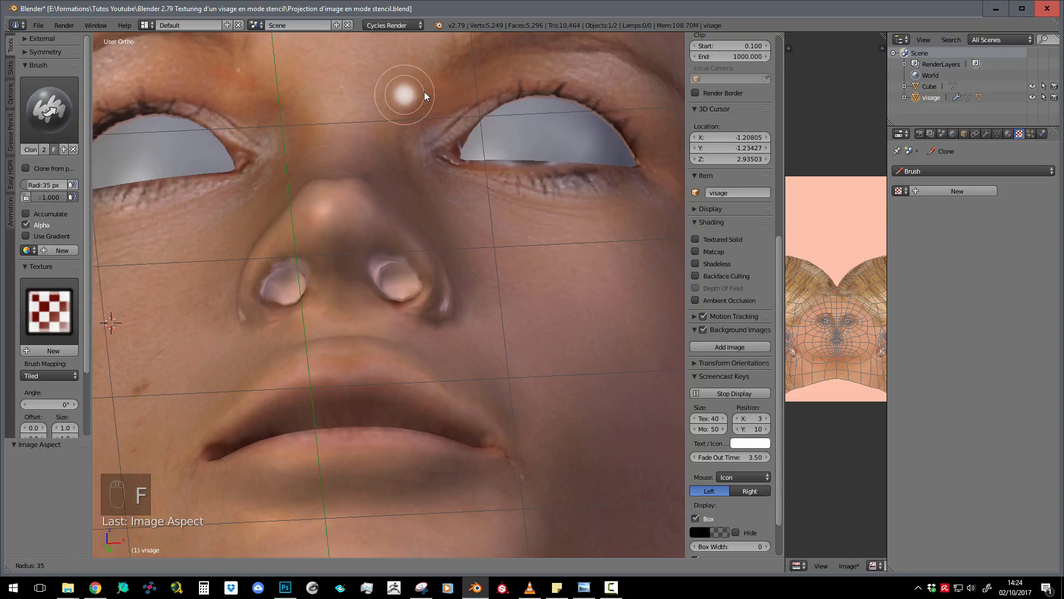
pyautogui.click(417, 93)
pyautogui.keyDown('ctrl'); pyautogui.click(415, 93); pyautogui.keyUp('ctrl')
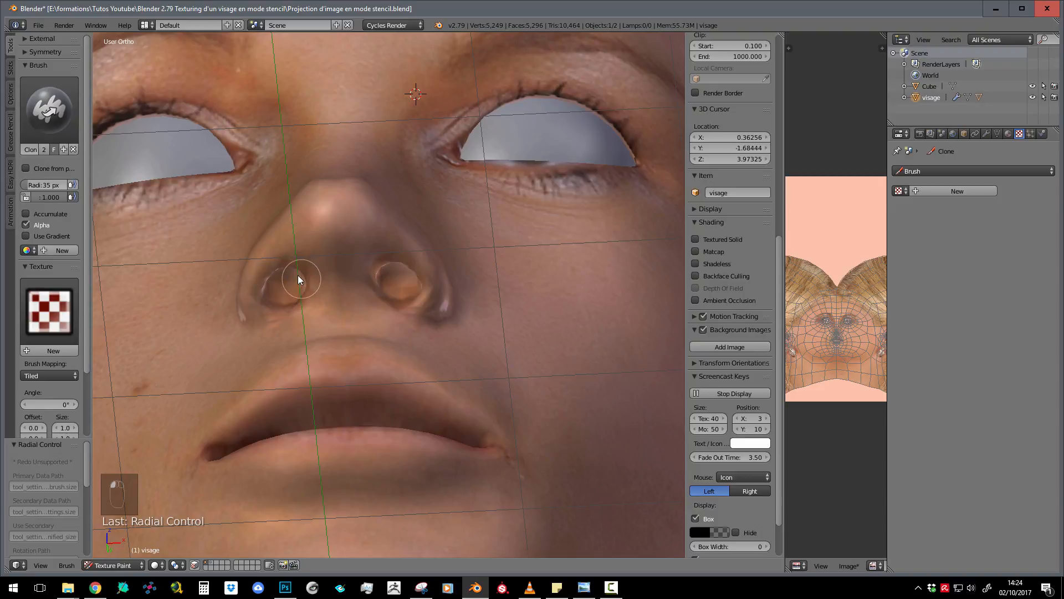
# - Clone over the light patches around the nostrils and nose wings, sampling skin from the side of the nose and beside the nostrils
pyautogui.scroll(-6, 298, 275)
pyautogui.moveTo(311, 310); pyautogui.dragTo(477, 388, button='middle')
pyautogui.scroll(5, 477, 388)
pyautogui.scroll(2, 404, 289)
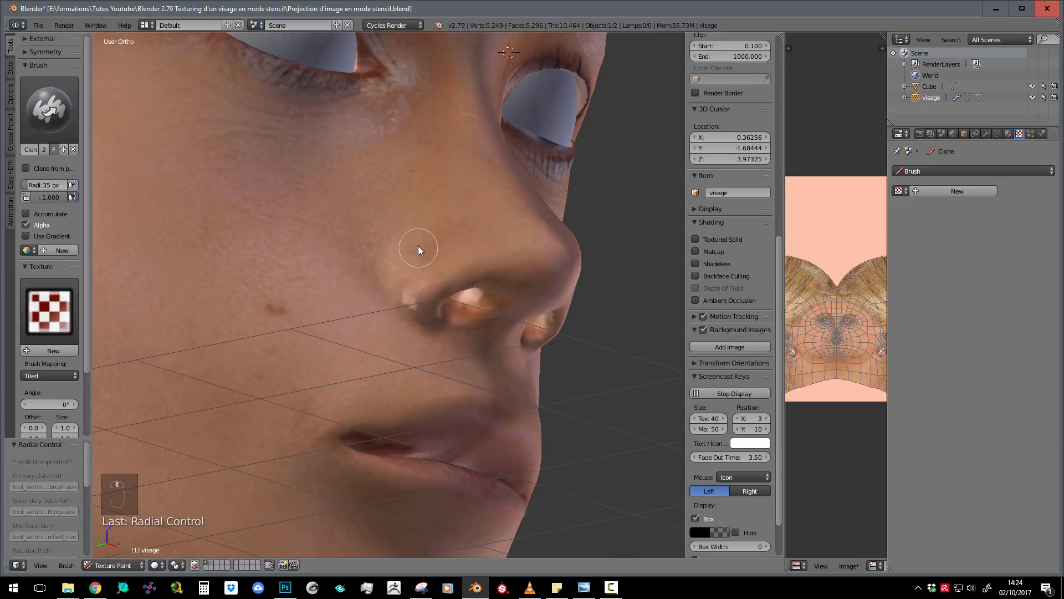
pyautogui.keyDown('ctrl'); pyautogui.click(417, 246); pyautogui.keyUp('ctrl')
pyautogui.moveTo(479, 318)
pyautogui.mouseDown(button='middle')
pyautogui.moveTo(374, 282)
pyautogui.moveTo(259, 282)
pyautogui.moveTo(325, 268)
pyautogui.mouseUp(button='middle')
pyautogui.keyDown('ctrl'); pyautogui.click(467, 313); pyautogui.keyUp('ctrl')
pyautogui.keyDown('ctrl'); pyautogui.click(246, 311); pyautogui.keyUp('ctrl')
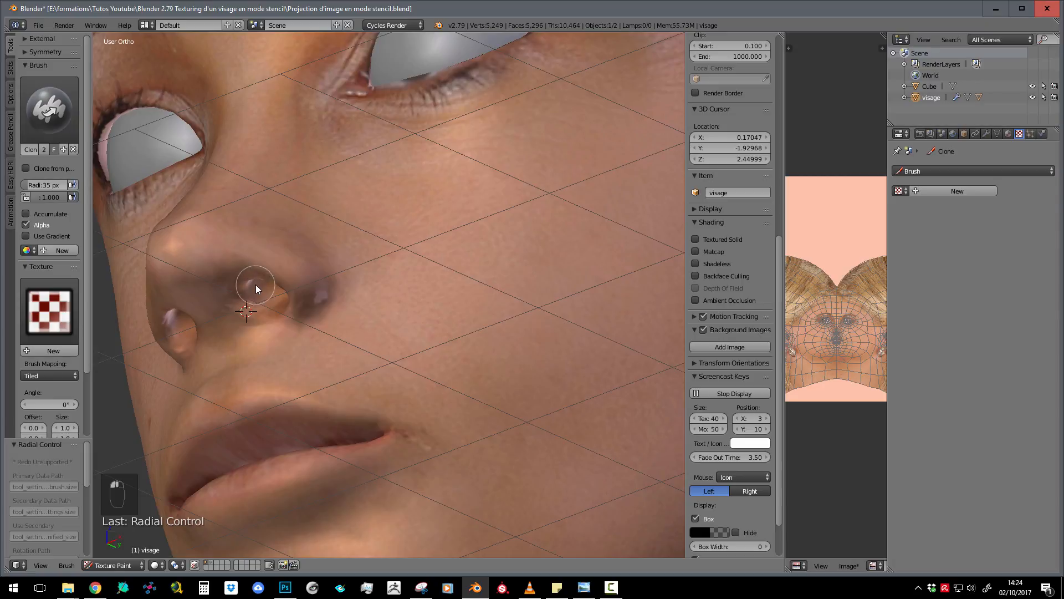
pyautogui.keyDown('ctrl'); pyautogui.click(305, 310); pyautogui.keyUp('ctrl')
# - Sample the skin tone inside each nostril and clone it over the light nostril rims
pyautogui.moveTo(317, 305)
pyautogui.mouseDown(button='middle')
pyautogui.moveTo(237, 324)
pyautogui.moveTo(301, 264)
pyautogui.mouseUp(button='middle')
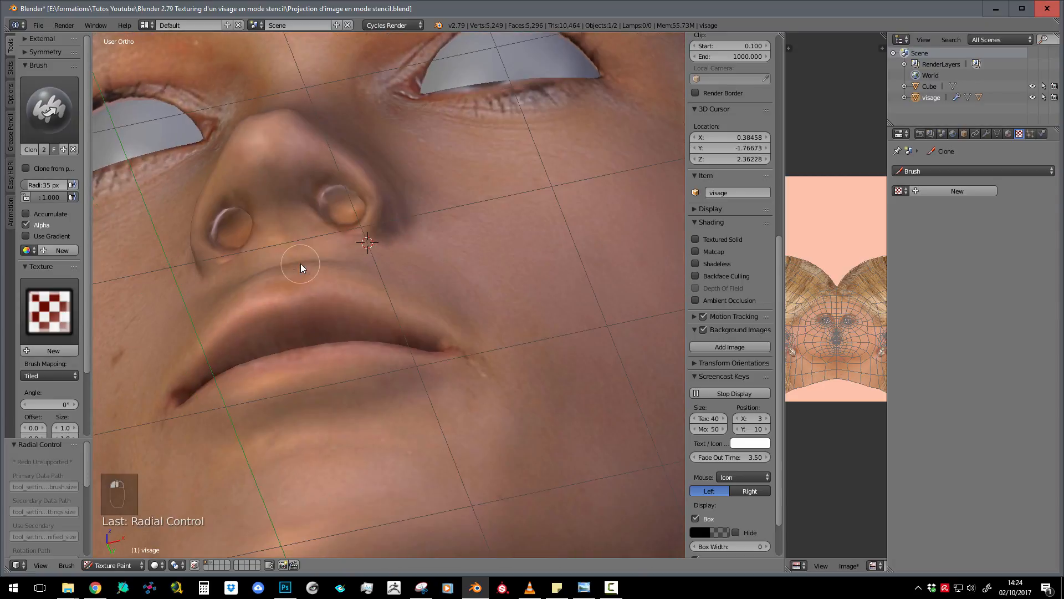
pyautogui.keyDown('ctrl'); pyautogui.click(232, 234); pyautogui.keyUp('ctrl')
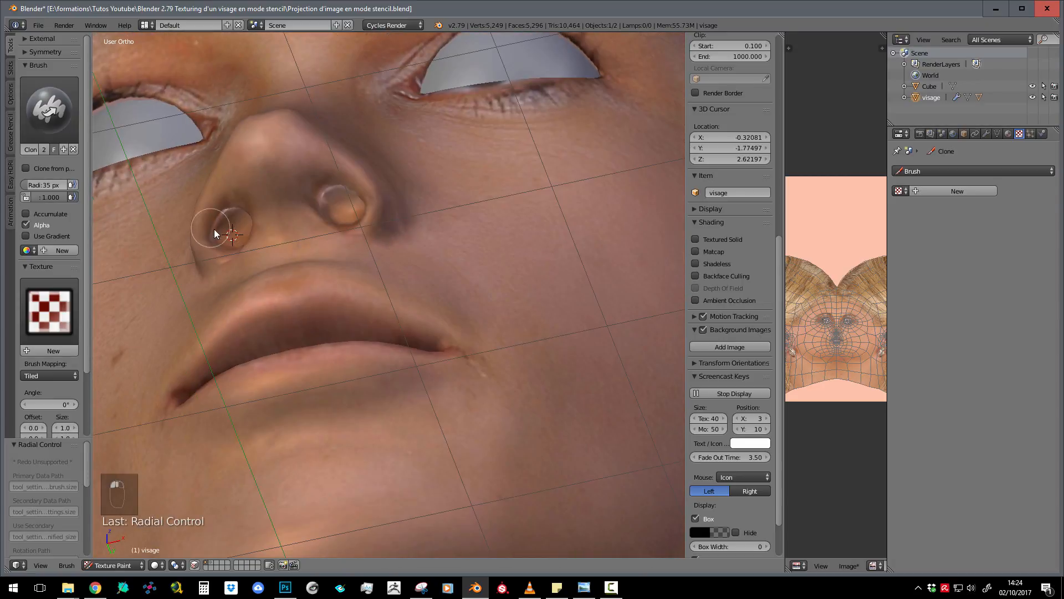
pyautogui.keyDown('ctrl'); pyautogui.click(341, 207); pyautogui.keyUp('ctrl')
pyautogui.moveTo(346, 209)
pyautogui.mouseDown(button='middle')
pyautogui.moveTo(386, 283)
pyautogui.moveTo(404, 237)
pyautogui.moveTo(465, 254)
pyautogui.moveTo(296, 254)
pyautogui.moveTo(628, 255)
pyautogui.moveTo(233, 262)
pyautogui.moveTo(195, 247)
pyautogui.moveTo(387, 257)
pyautogui.mouseUp(button='middle')
pyautogui.scroll(-5, 296, 254)
pyautogui.scroll(5, 492, 288)
# - Enlarge the Clone brush radius to 51 px and clone neck skin over the hoop earring below the model's left ear
pyautogui.moveTo(492, 288); pyautogui.dragTo(256, 237, button='middle')
pyautogui.moveTo(304, 286); pyautogui.dragTo(403, 293, button='middle')
pyautogui.moveTo(404, 338); pyautogui.dragTo(396, 327, button='middle')
pyautogui.scroll(-4, 393, 367)
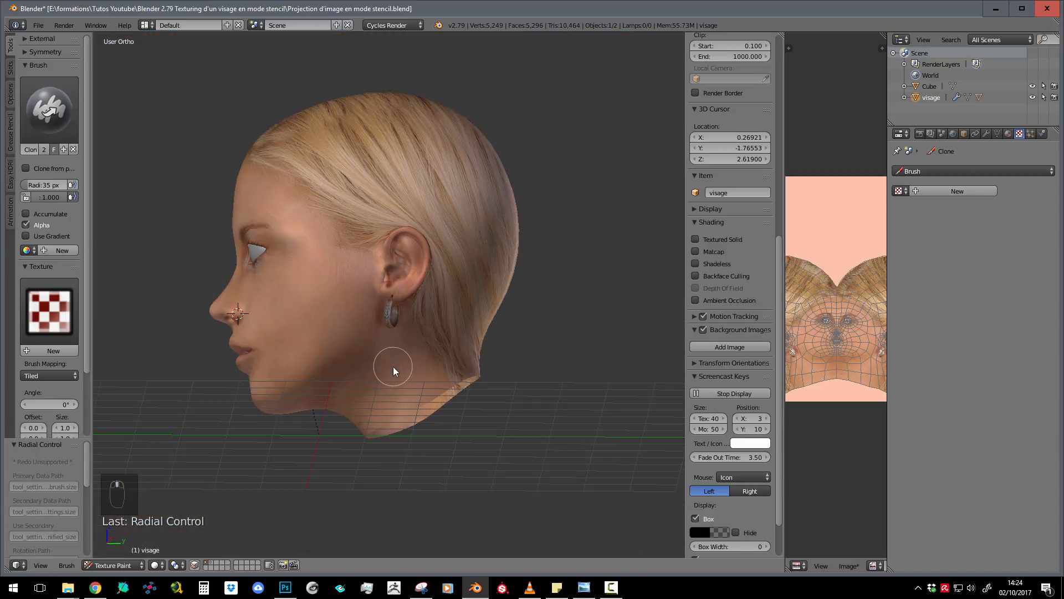
pyautogui.scroll(5, 393, 366)
pyautogui.moveTo(393, 365); pyautogui.dragTo(388, 367, button='middle')
pyautogui.scroll(-1, 290, 317)
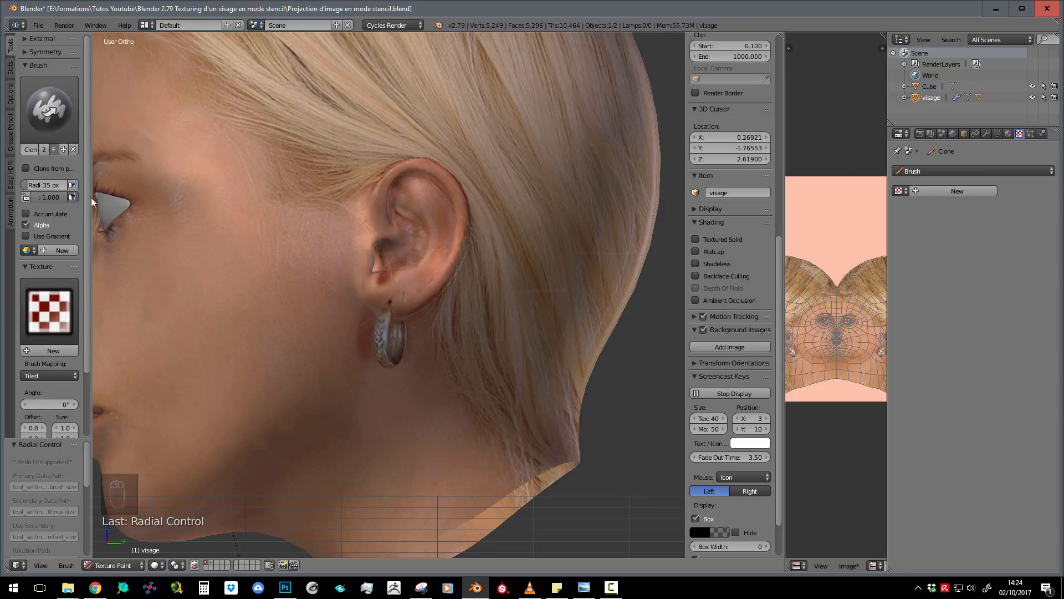
pyautogui.press('f')
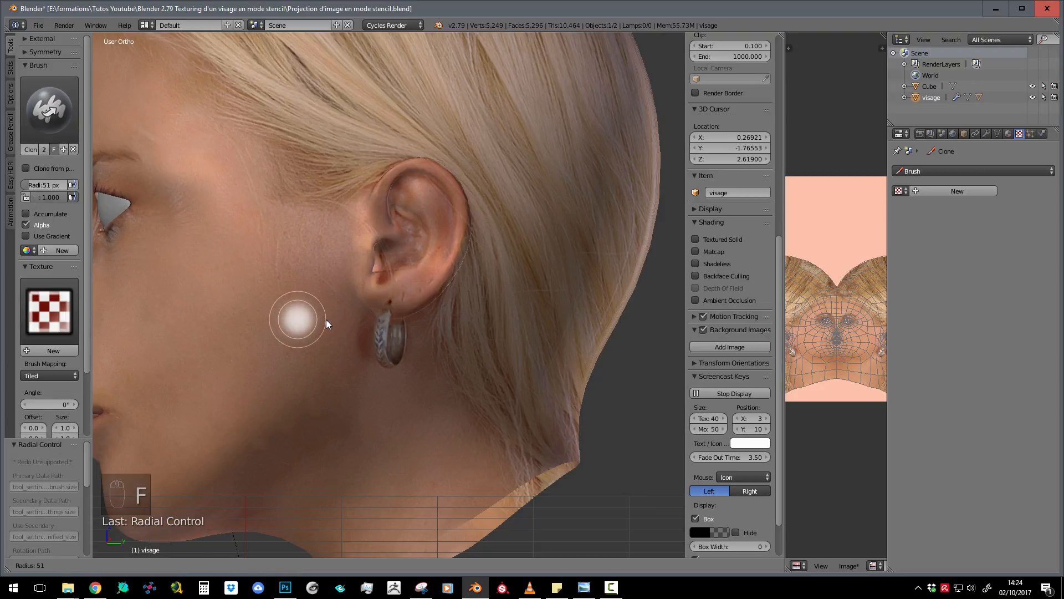
pyautogui.click(326, 319)
pyautogui.keyDown('ctrl'); pyautogui.click(348, 389); pyautogui.keyUp('ctrl')
pyautogui.moveTo(383, 362)
pyautogui.mouseDown()
pyautogui.moveTo(364, 334)
pyautogui.moveTo(402, 331)
pyautogui.moveTo(400, 352)
pyautogui.mouseUp()
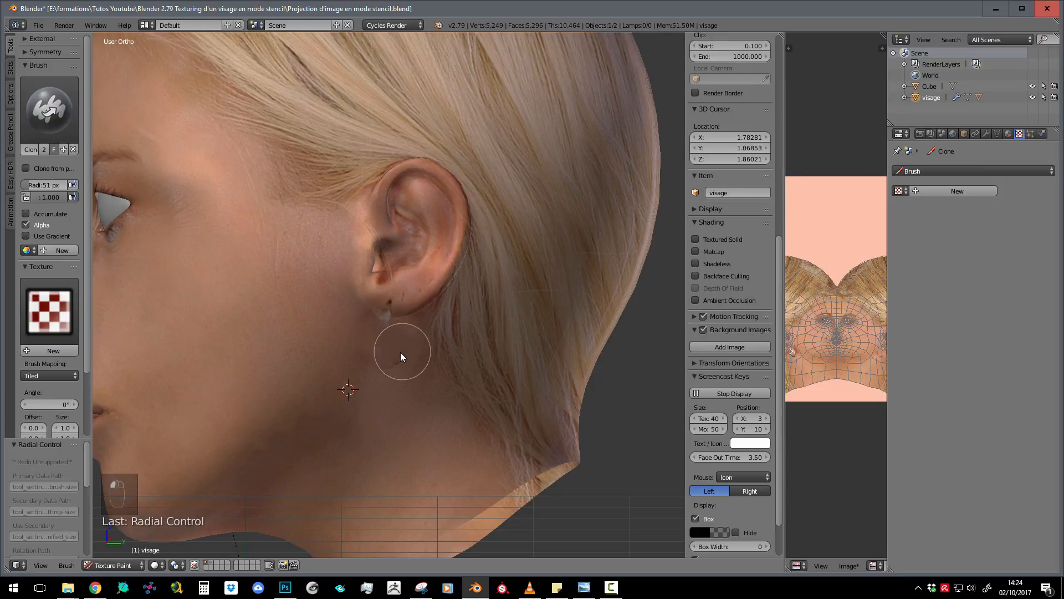
# - Clone earlobe skin over the earring clasp, piercing hole and small marks on the model's left earlobe
pyautogui.scroll(6, 432, 381)
pyautogui.keyDown('shift'); pyautogui.moveTo(432, 393); pyautogui.dragTo(430, 381, button='middle'); pyautogui.keyUp('shift')
pyautogui.keyDown('ctrl'); pyautogui.click(441, 302); pyautogui.keyUp('ctrl')
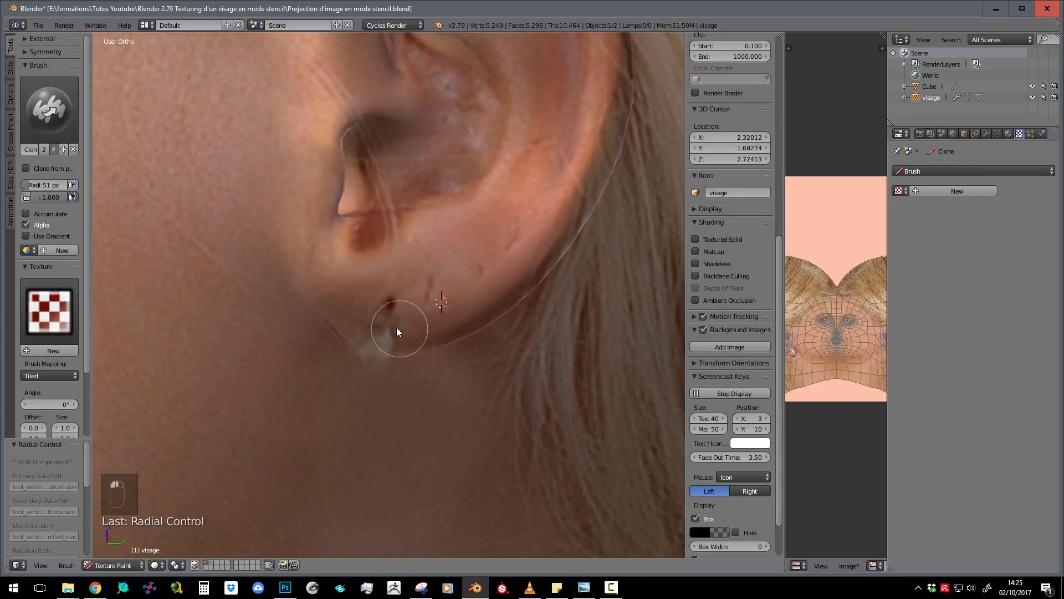
pyautogui.moveTo(364, 339)
pyautogui.mouseDown()
pyautogui.moveTo(387, 305)
pyautogui.moveTo(370, 326)
pyautogui.mouseUp()
pyautogui.keyDown('ctrl'); pyautogui.click(472, 265); pyautogui.keyUp('ctrl')
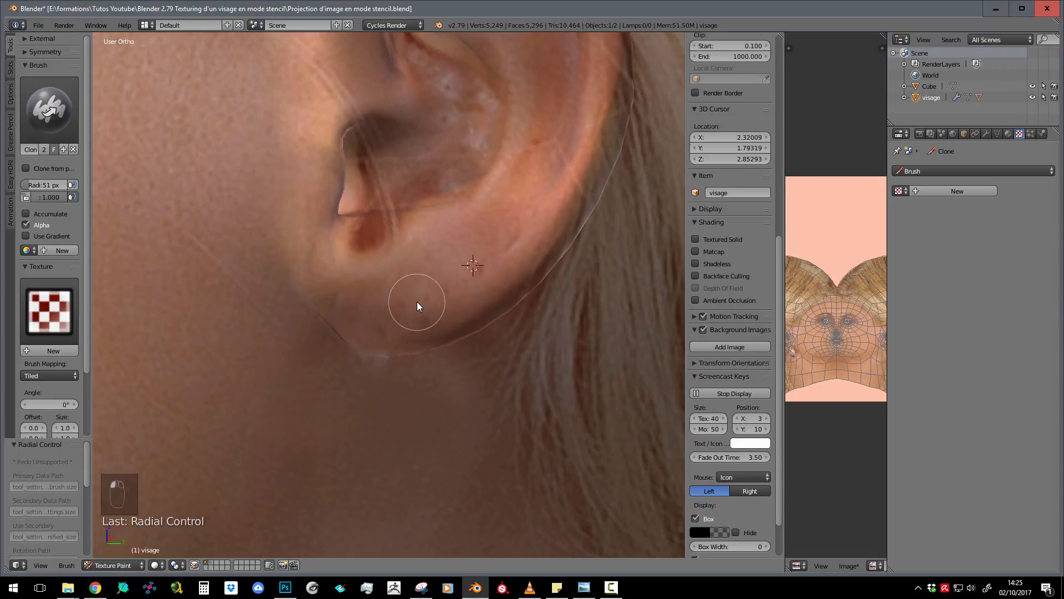
# - Remove the earring from the model's right ear by cloning earlobe skin over the clasp and neck skin over the hoop
pyautogui.scroll(-7, 416, 302)
pyautogui.moveTo(417, 303); pyautogui.dragTo(178, 317, button='middle')
pyautogui.scroll(5, 359, 366)
pyautogui.moveTo(443, 341); pyautogui.dragTo(434, 317, button='middle')
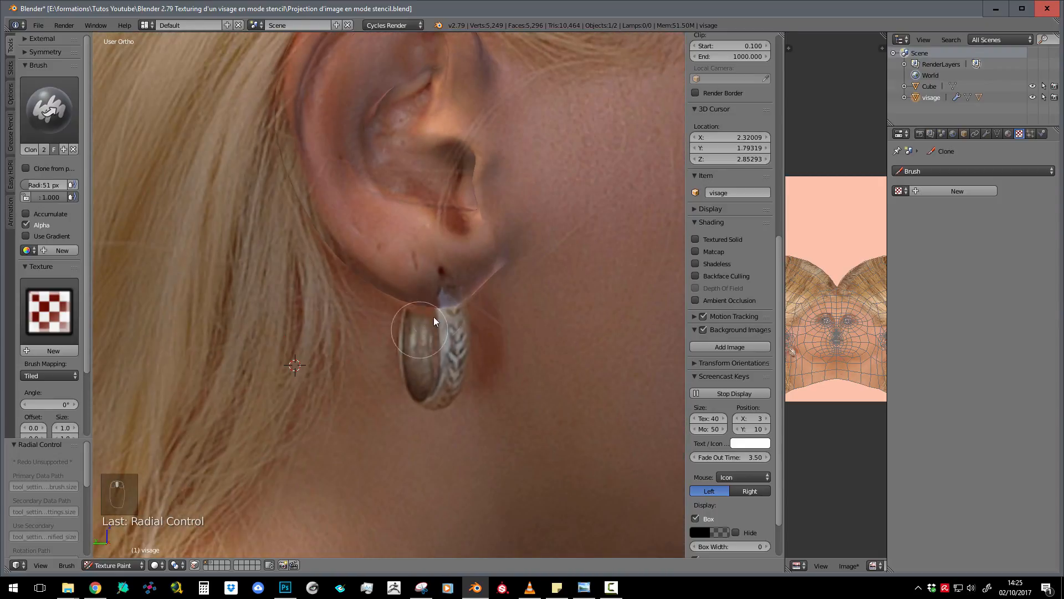
pyautogui.keyDown('ctrl'); pyautogui.click(405, 263); pyautogui.keyUp('ctrl')
pyautogui.scroll(-4, 434, 284)
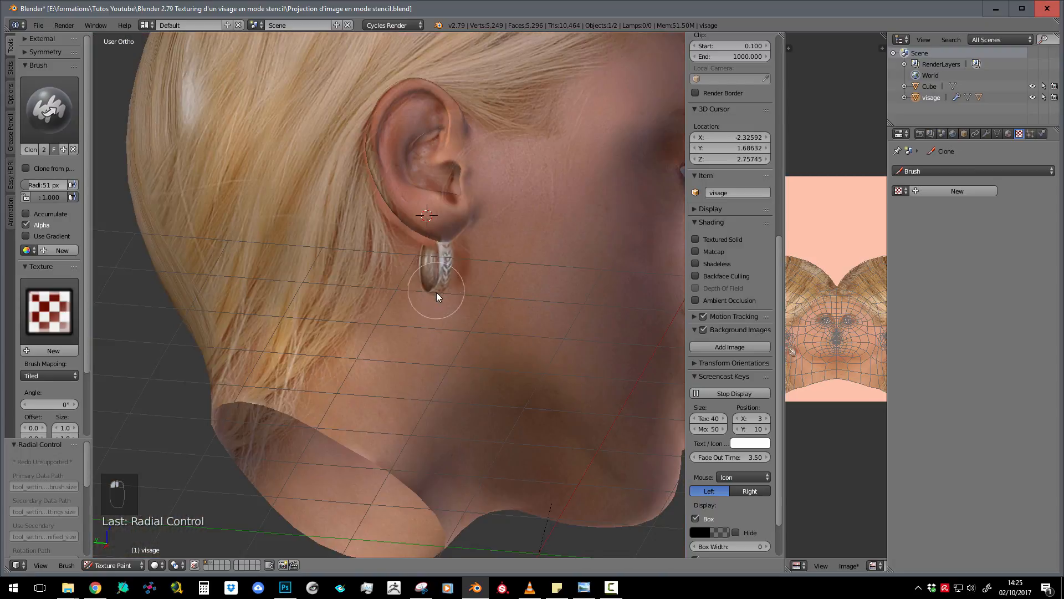
pyautogui.scroll(-2, 466, 371)
pyautogui.keyDown('ctrl'); pyautogui.click(447, 356); pyautogui.keyUp('ctrl')
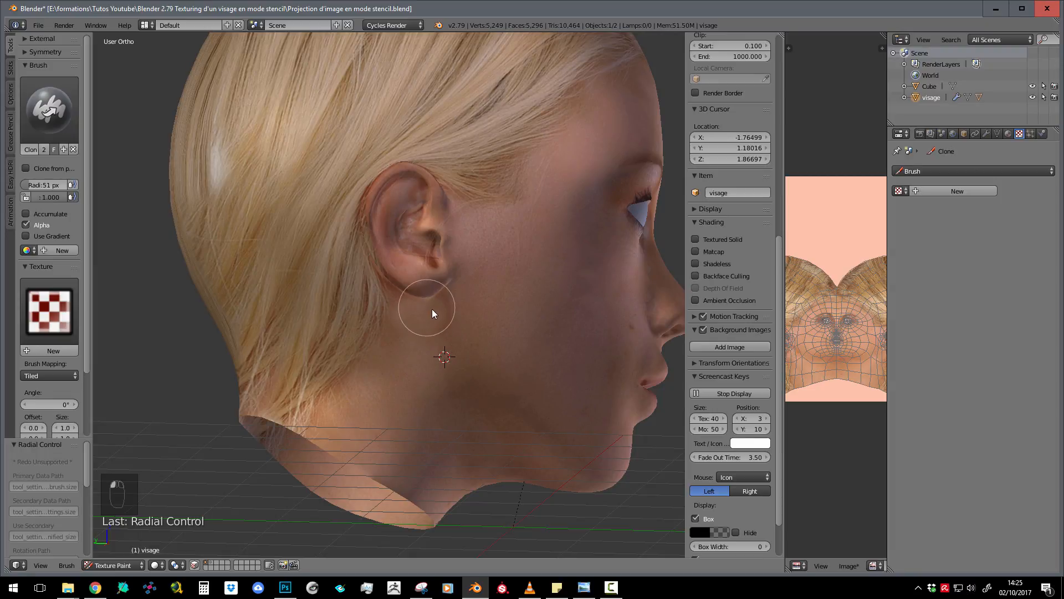
pyautogui.keyDown('ctrl'); pyautogui.click(473, 363); pyautogui.keyUp('ctrl')
# - Clone hair over the skin-coloured area of the head behind the model's right ear, sampling above and beside the ear
pyautogui.scroll(-6, 441, 312)
pyautogui.scroll(6, 490, 379)
pyautogui.moveTo(439, 331); pyautogui.dragTo(481, 382, button='middle')
pyautogui.scroll(3, 447, 414)
pyautogui.moveTo(485, 253); pyautogui.dragTo(486, 235, button='middle')
pyautogui.keyDown('ctrl'); pyautogui.click(485, 234); pyautogui.keyUp('ctrl')
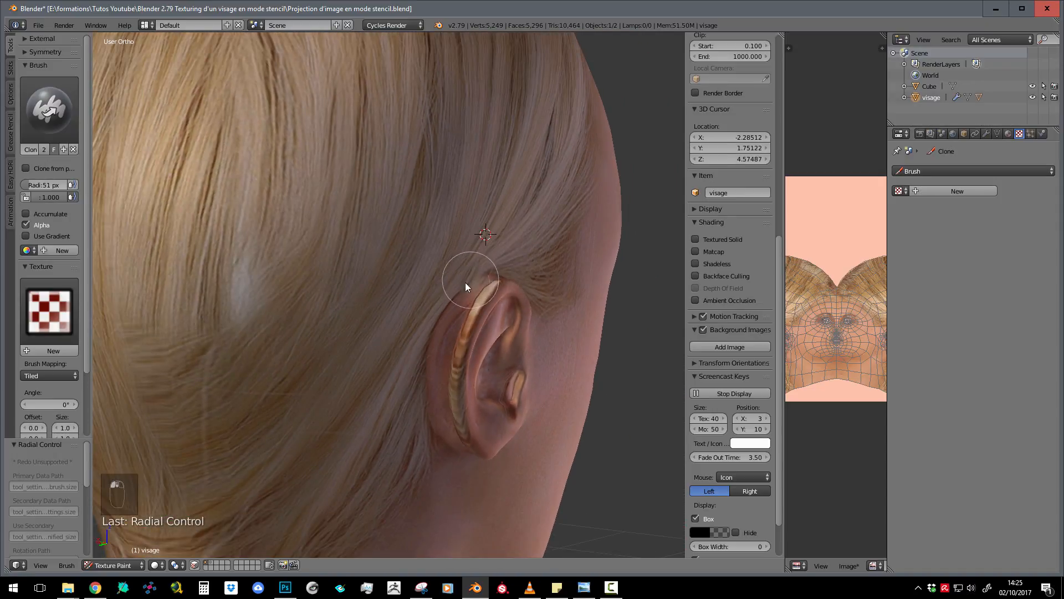
pyautogui.keyDown('ctrl'); pyautogui.click(437, 240); pyautogui.keyUp('ctrl')
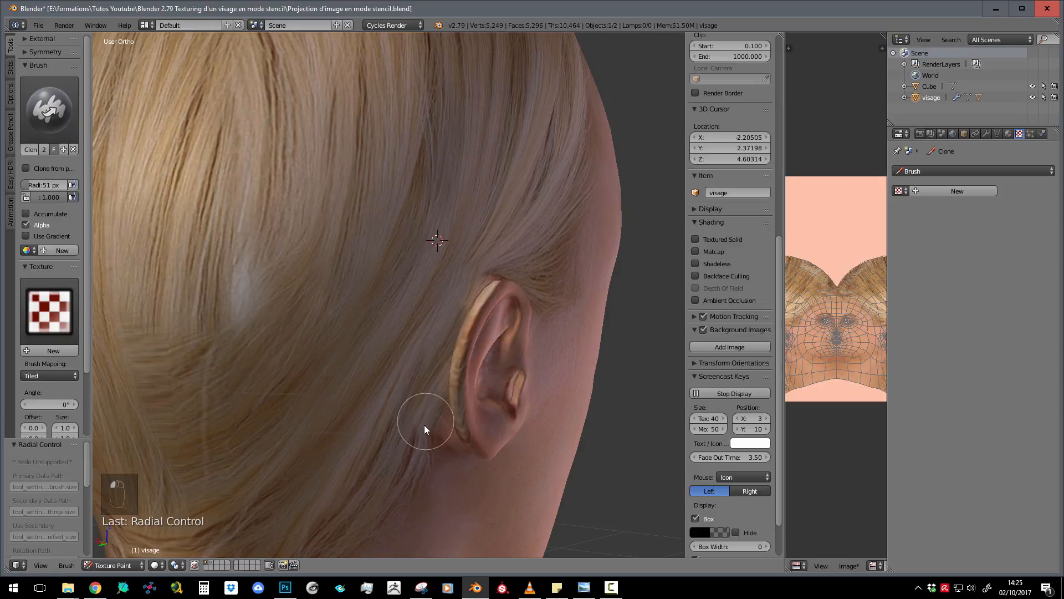
pyautogui.keyDown('ctrl'); pyautogui.click(402, 399); pyautogui.keyUp('ctrl')
# - Clone hair from above and behind the model's left ear over the skin-coloured band behind it
pyautogui.moveTo(427, 457); pyautogui.dragTo(408, 260, button='middle')
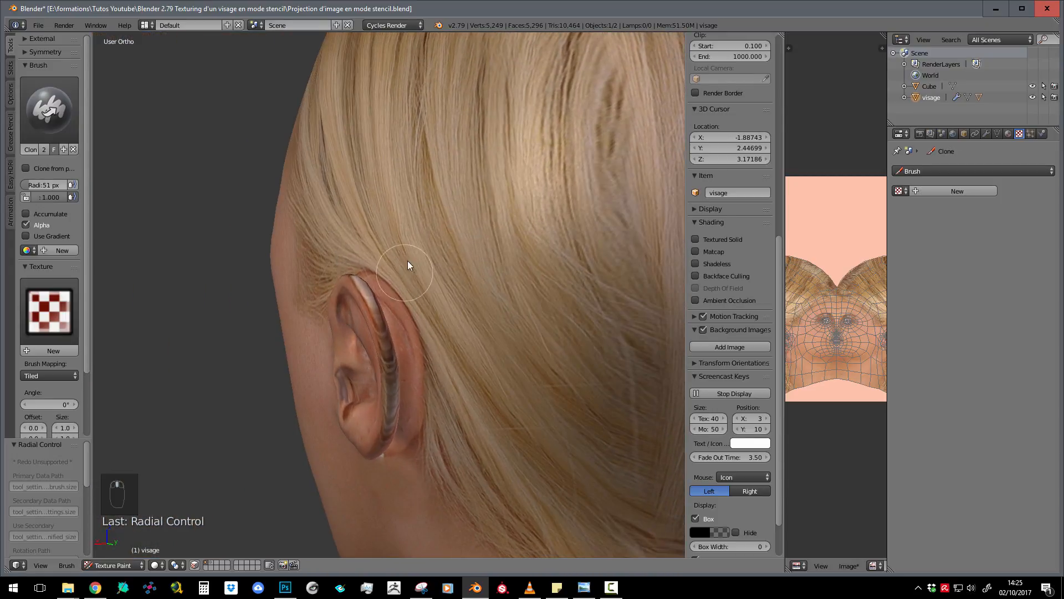
pyautogui.keyDown('ctrl'); pyautogui.click(408, 247); pyautogui.keyUp('ctrl')
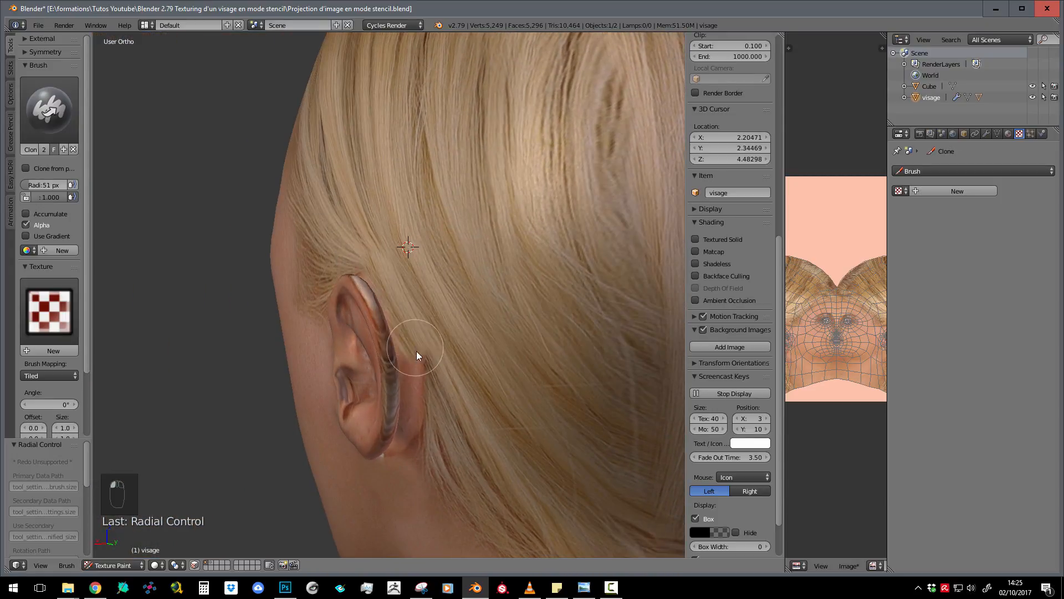
pyautogui.keyDown('ctrl'); pyautogui.click(466, 329); pyautogui.keyUp('ctrl')
pyautogui.moveTo(418, 385); pyautogui.dragTo(421, 446)
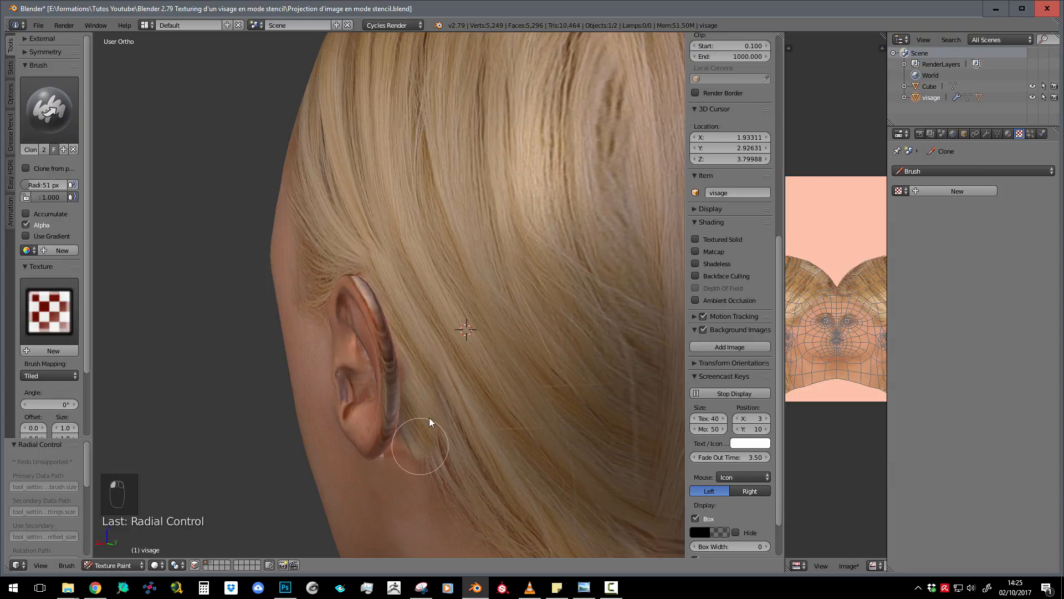
pyautogui.keyDown('ctrl'); pyautogui.click(470, 392); pyautogui.keyUp('ctrl')
# - Lower the Clone brush strength to 0.643 and clone reddish ear skin over the hair streaks on the back of the left ear
pyautogui.scroll(-6, 531, 443)
pyautogui.moveTo(534, 345); pyautogui.dragTo(601, 346, button='middle')
pyautogui.scroll(4, 511, 344)
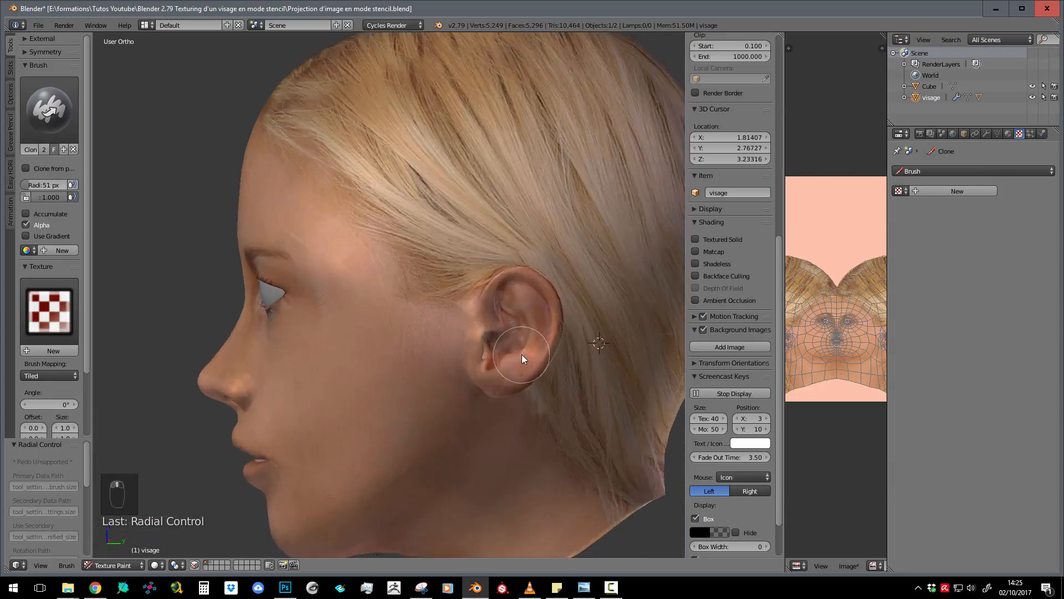
pyautogui.scroll(2, 521, 354)
pyautogui.keyDown('shift'); pyautogui.moveTo(521, 354); pyautogui.dragTo(410, 341, button='middle'); pyautogui.keyUp('shift')
pyautogui.scroll(4, 423, 340)
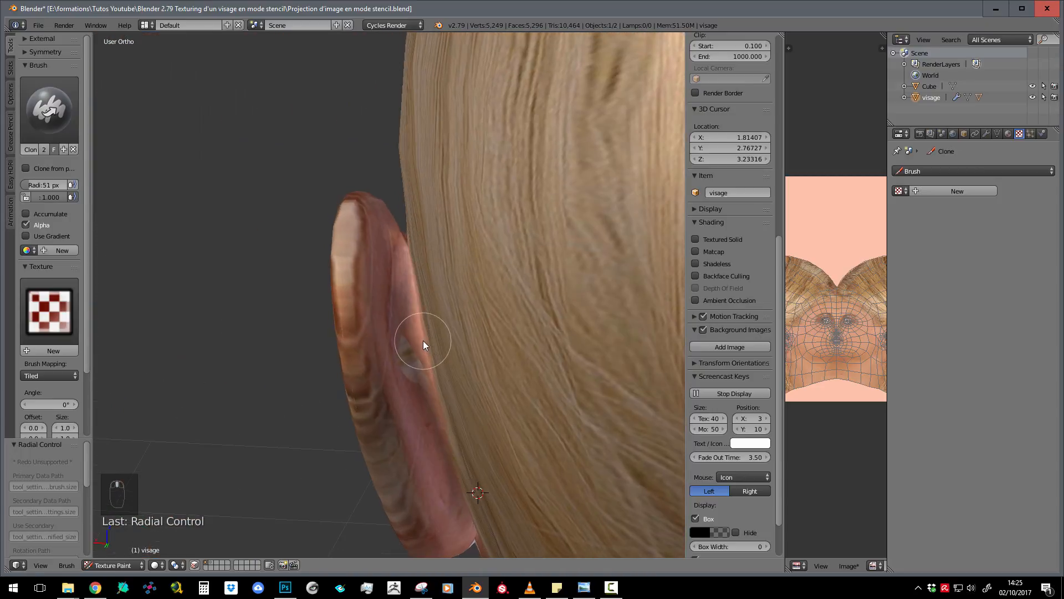
pyautogui.moveTo(391, 299); pyautogui.dragTo(405, 351, button='middle')
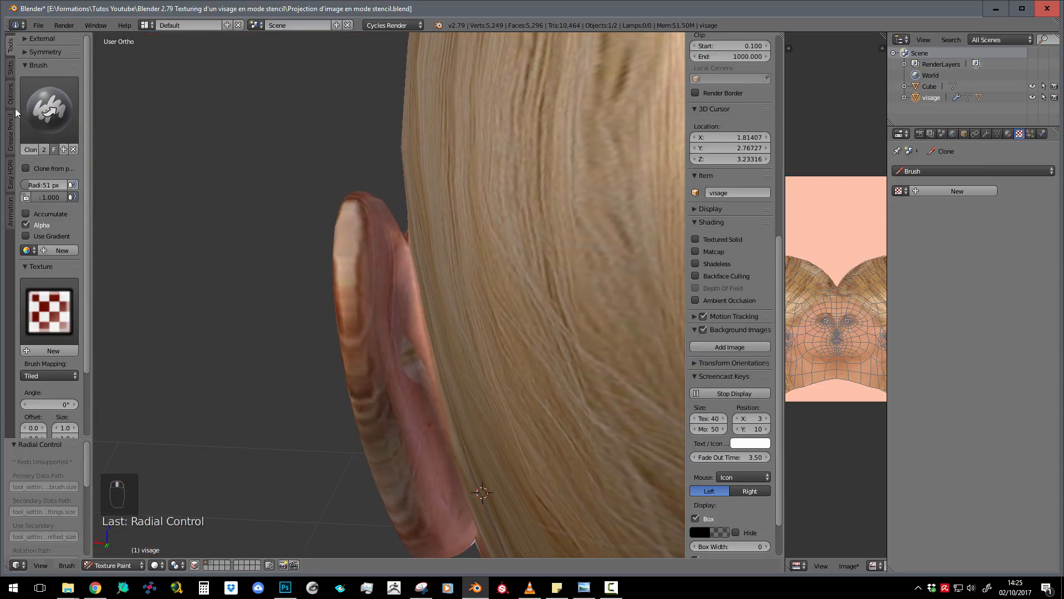
pyautogui.keyDown('ctrl'); pyautogui.click(398, 279); pyautogui.keyUp('ctrl')
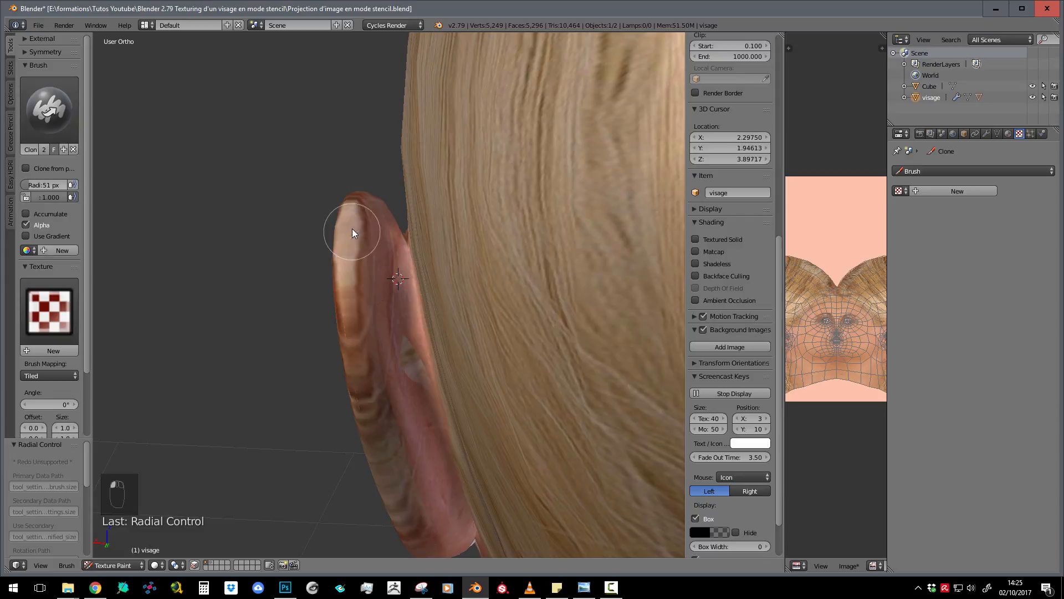
pyautogui.moveTo(56, 195)
pyautogui.mouseDown()
pyautogui.moveTo(34, 196)
pyautogui.moveTo(70, 191)
pyautogui.mouseUp()
pyautogui.keyDown('ctrl'); pyautogui.click(385, 279); pyautogui.keyUp('ctrl')
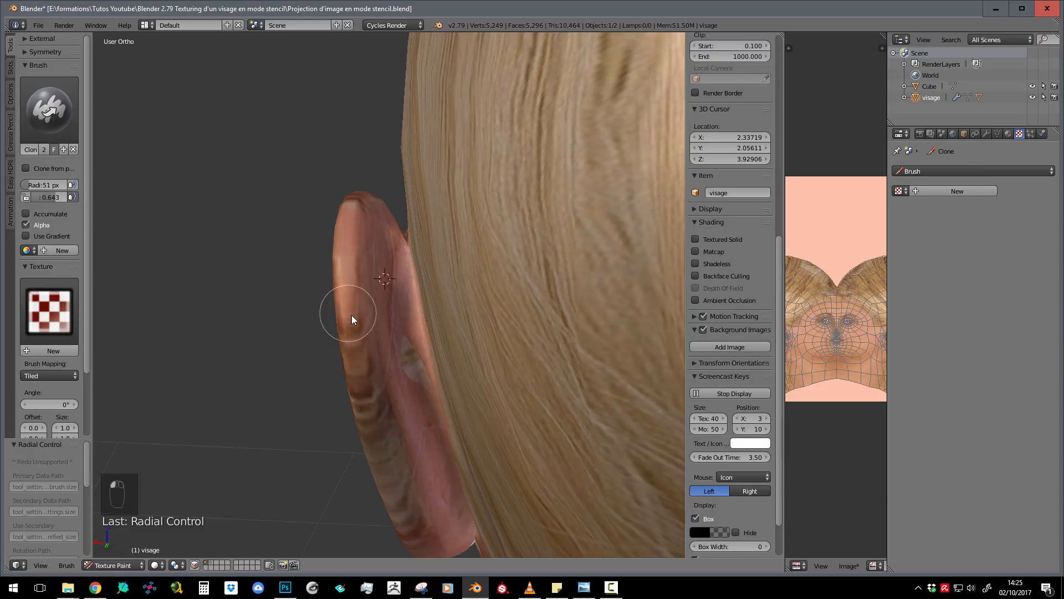
pyautogui.moveTo(351, 315)
pyautogui.mouseDown()
pyautogui.moveTo(347, 337)
pyautogui.moveTo(377, 445)
pyautogui.moveTo(361, 378)
pyautogui.moveTo(402, 352)
pyautogui.mouseUp()
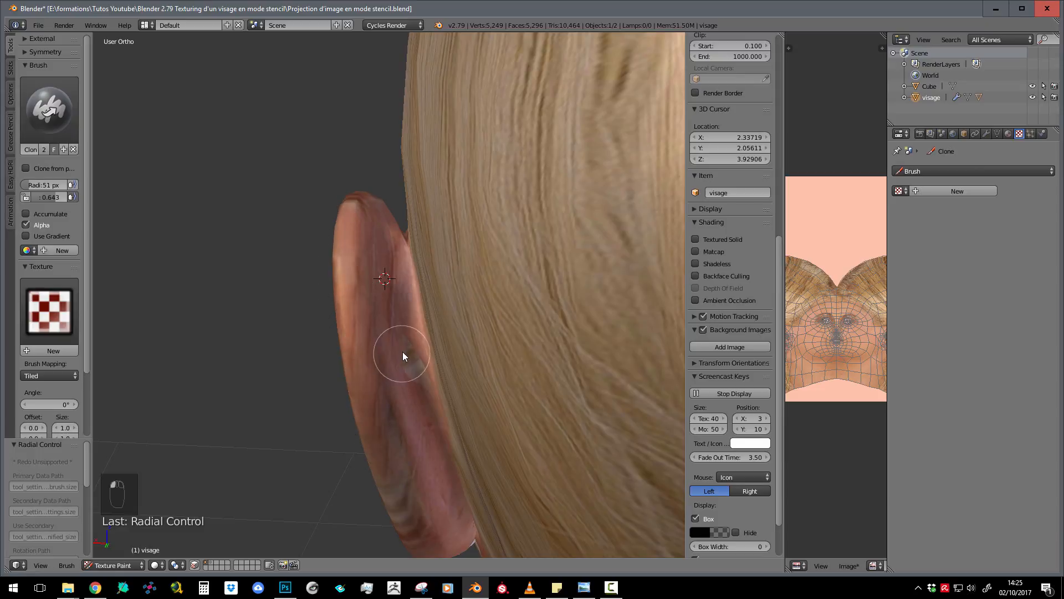
# - Touch up the remaining streaks on the lower back of the left ear with fresh clone sources on the ear skin
pyautogui.moveTo(418, 376); pyautogui.dragTo(405, 311, button='middle')
pyautogui.keyDown('ctrl'); pyautogui.click(391, 261); pyautogui.keyUp('ctrl')
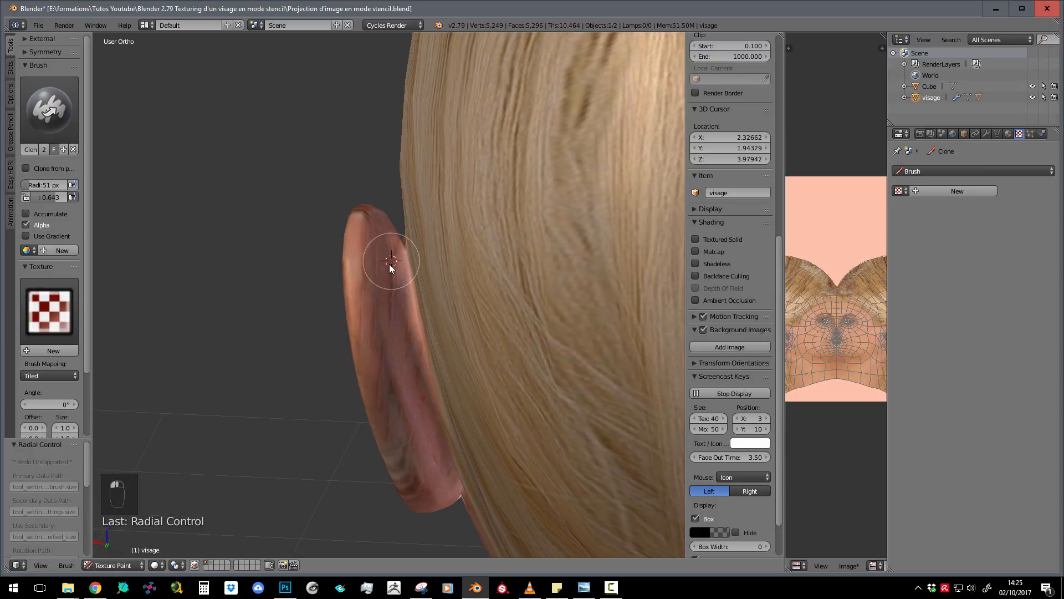
pyautogui.moveTo(396, 431)
pyautogui.mouseDown(button='middle')
pyautogui.moveTo(398, 298)
pyautogui.moveTo(410, 314)
pyautogui.mouseUp(button='middle')
pyautogui.keyDown('ctrl'); pyautogui.click(441, 318); pyautogui.keyUp('ctrl')
pyautogui.moveTo(402, 272)
pyautogui.mouseDown(button='middle')
pyautogui.moveTo(478, 292)
pyautogui.moveTo(513, 249)
pyautogui.mouseUp(button='middle')
pyautogui.scroll(-7, 515, 255)
# - Clone skin from the back of the model's right ear over the light hair patch behind it
pyautogui.moveTo(581, 315); pyautogui.dragTo(333, 332, button='middle')
pyautogui.scroll(3, 487, 285)
pyautogui.keyDown('shift'); pyautogui.moveTo(499, 288); pyautogui.dragTo(355, 260, button='middle'); pyautogui.keyUp('shift')
pyautogui.scroll(5, 502, 339)
pyautogui.moveTo(519, 304); pyautogui.dragTo(277, 235, button='middle')
pyautogui.moveTo(426, 265); pyautogui.dragTo(470, 274, button='middle')
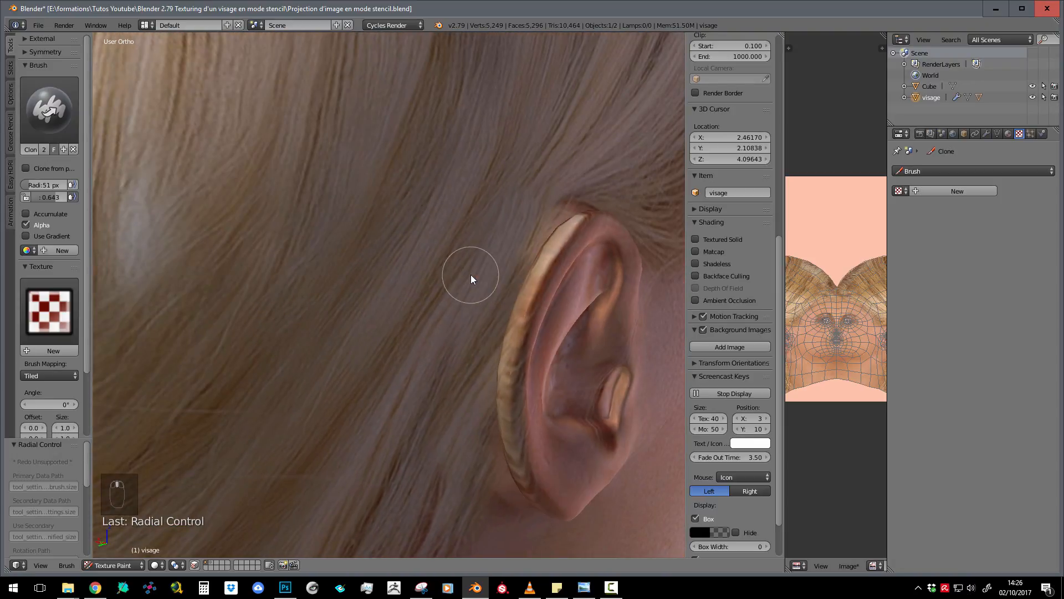
pyautogui.moveTo(542, 291)
pyautogui.mouseDown(button='middle')
pyautogui.moveTo(587, 292)
pyautogui.moveTo(214, 255)
pyautogui.moveTo(469, 318)
pyautogui.moveTo(519, 318)
pyautogui.moveTo(368, 265)
pyautogui.moveTo(444, 297)
pyautogui.moveTo(452, 267)
pyautogui.mouseUp(button='middle')
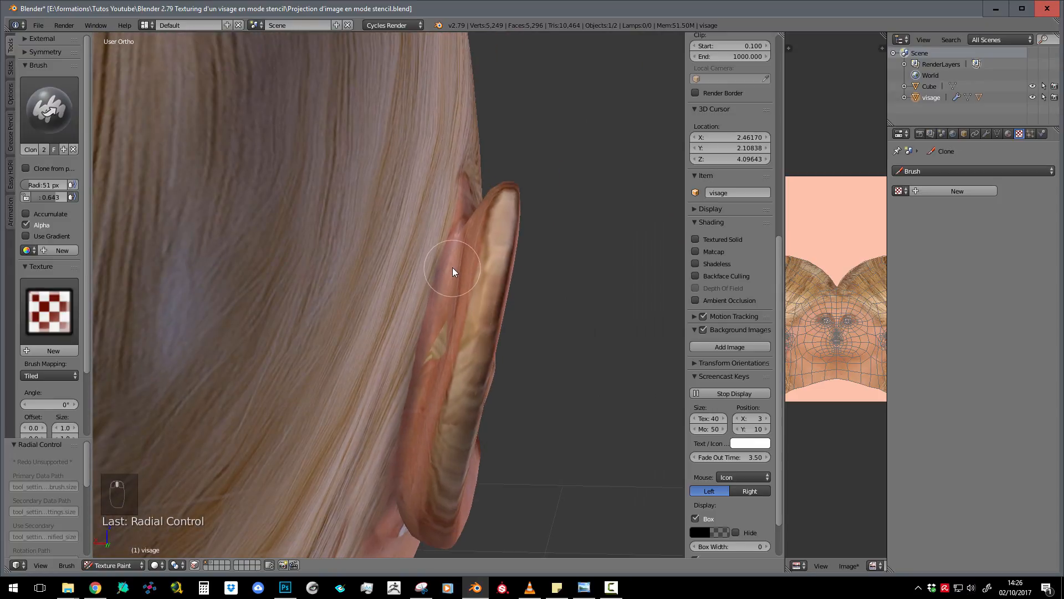
pyautogui.keyDown('ctrl'); pyautogui.click(453, 267); pyautogui.keyUp('ctrl')
pyautogui.keyDown('ctrl'); pyautogui.click(447, 298); pyautogui.keyUp('ctrl')
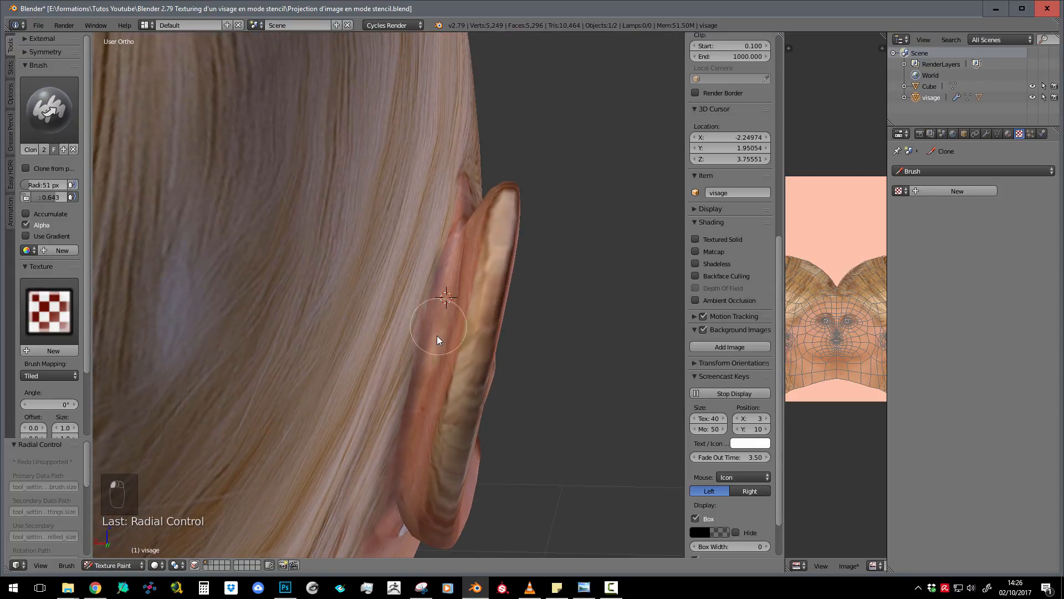
# - Clone reddish skin over the tan hair strip along the back of the model's right ear
pyautogui.keyDown('ctrl'); pyautogui.click(452, 279); pyautogui.keyUp('ctrl')
pyautogui.keyDown('ctrl'); pyautogui.click(459, 260); pyautogui.keyUp('ctrl')
pyautogui.moveTo(494, 267)
pyautogui.mouseDown()
pyautogui.moveTo(451, 420)
pyautogui.moveTo(448, 475)
pyautogui.moveTo(463, 427)
pyautogui.mouseUp()
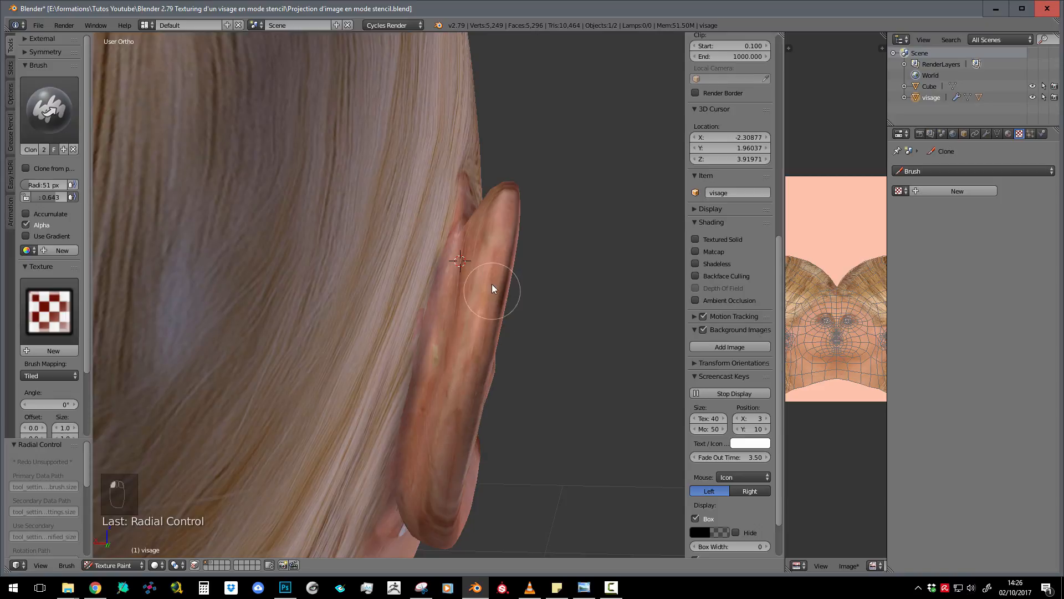
pyautogui.moveTo(499, 226); pyautogui.dragTo(384, 254, button='middle')
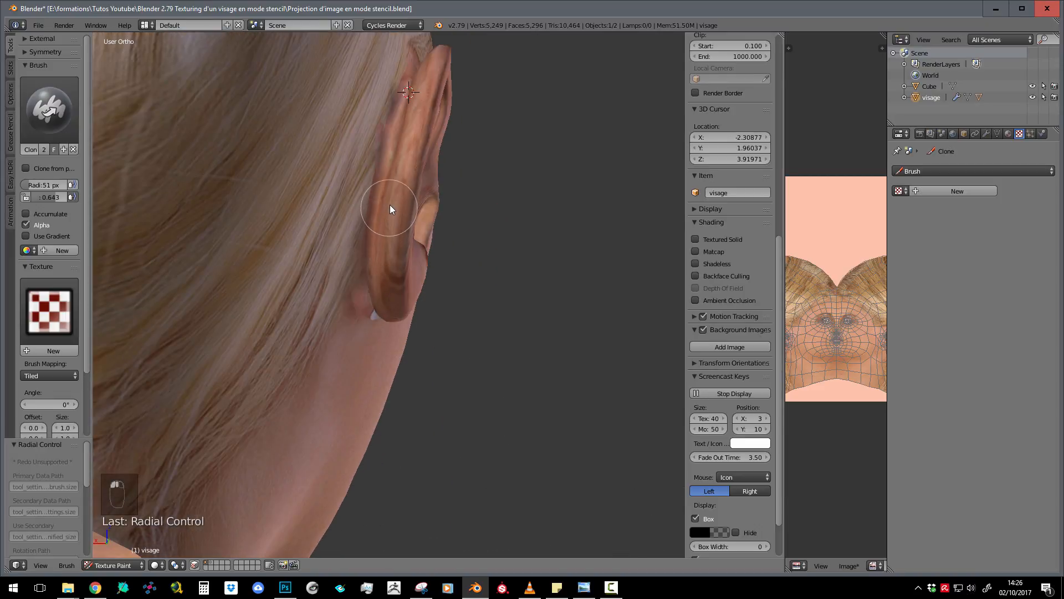
pyautogui.moveTo(392, 209)
pyautogui.mouseDown(button='middle')
pyautogui.moveTo(330, 228)
pyautogui.moveTo(247, 218)
pyautogui.moveTo(379, 283)
pyautogui.moveTo(435, 275)
pyautogui.mouseUp(button='middle')
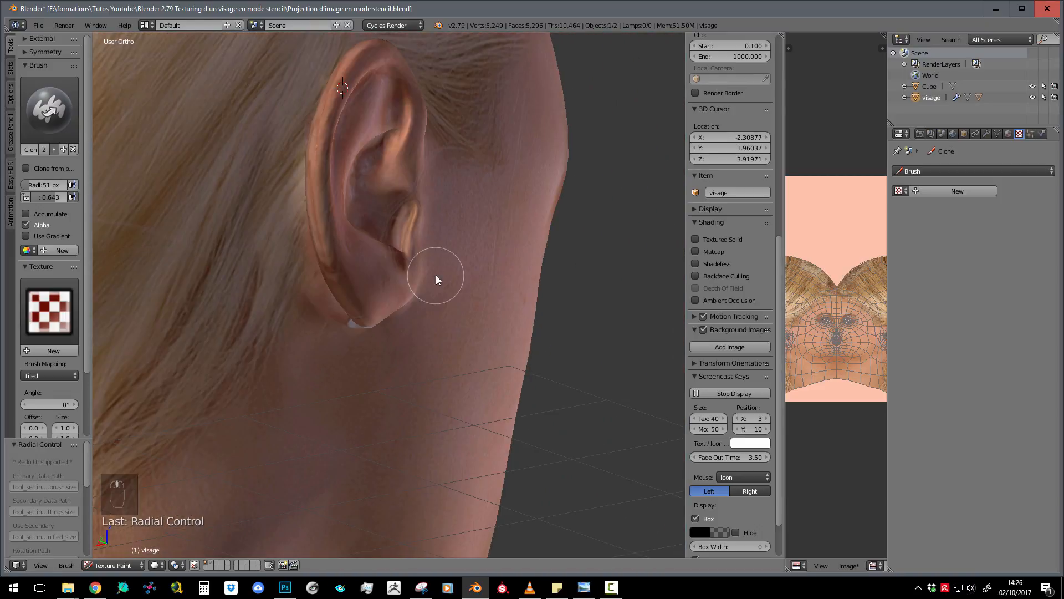
# - Clone neck skin over the light spot below the right earlobe, and hair along the upper edge of the right ear
pyautogui.keyDown('ctrl'); pyautogui.click(365, 353); pyautogui.keyUp('ctrl')
pyautogui.scroll(-5, 372, 341)
pyautogui.moveTo(341, 351); pyautogui.dragTo(392, 428, button='middle')
pyautogui.scroll(4, 392, 427)
pyautogui.moveTo(287, 367); pyautogui.dragTo(408, 302, button='middle')
pyautogui.keyDown('ctrl'); pyautogui.click(399, 306); pyautogui.keyUp('ctrl')
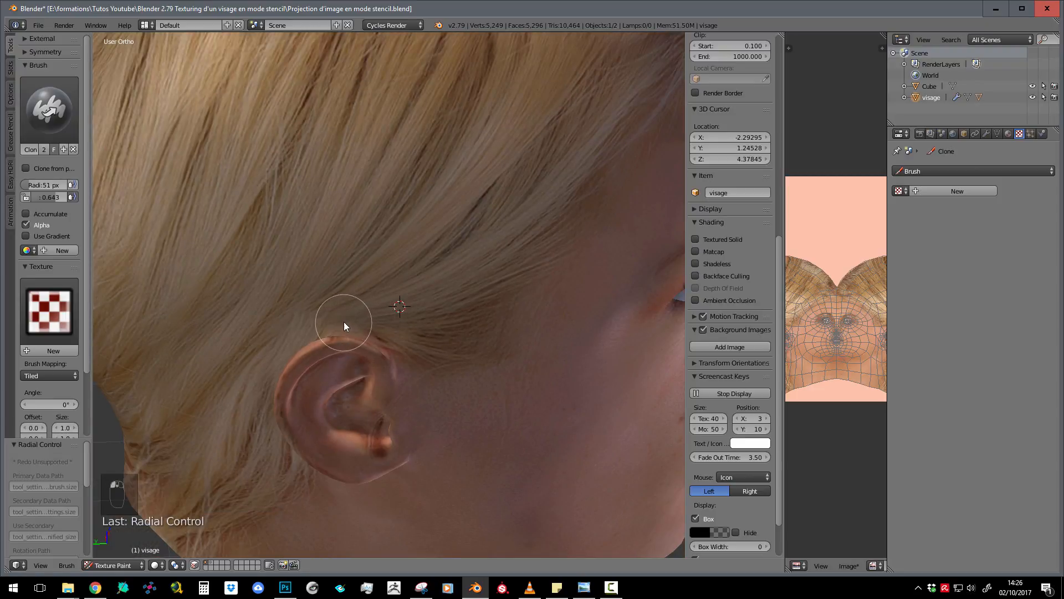
# - Clone skin from the model's left earlobe over the streaks along that ear's outer rim
pyautogui.moveTo(344, 321); pyautogui.dragTo(434, 364, button='middle')
pyautogui.moveTo(463, 398); pyautogui.dragTo(484, 364, button='middle')
pyautogui.scroll(3, 486, 365)
pyautogui.keyDown('ctrl'); pyautogui.click(518, 425); pyautogui.keyUp('ctrl')
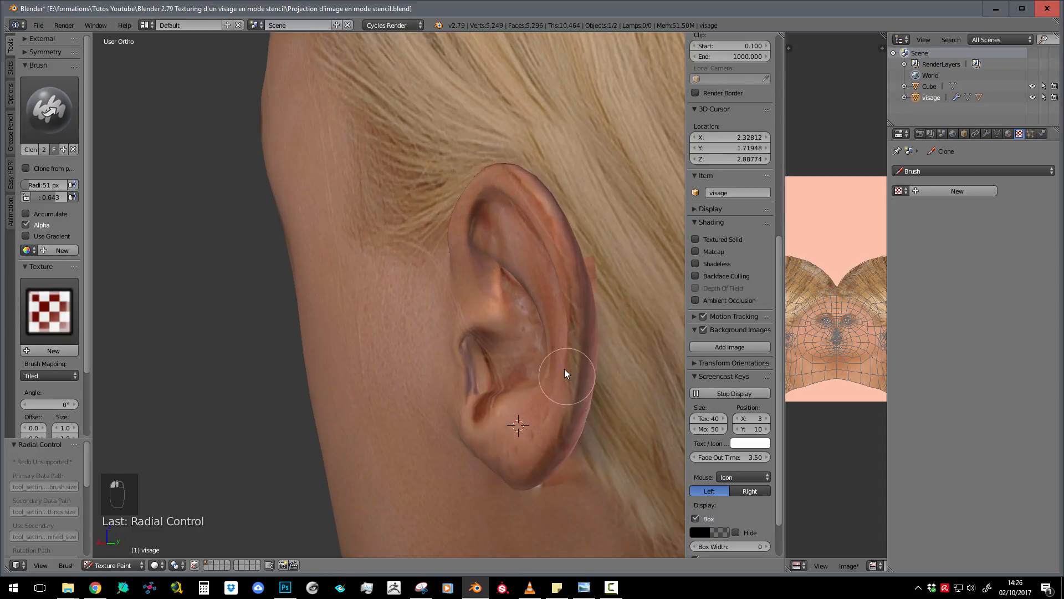
# - Switch from the Clone brush to the Smear brush
pyautogui.click(54, 119)
pyautogui.click(174, 169)
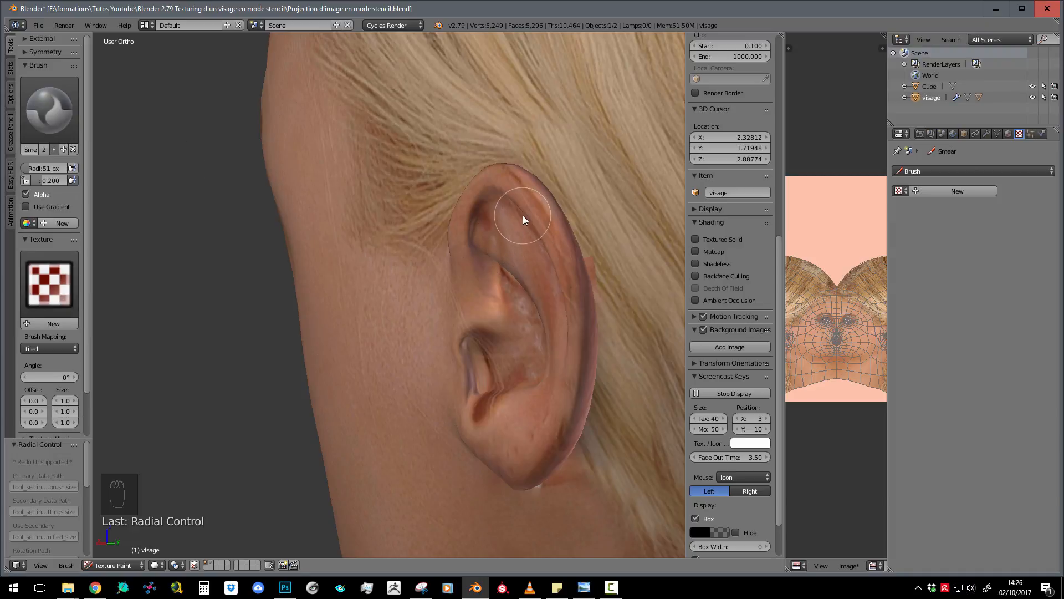
# - Try the Smear brush at strength 1.000 by pulling the left eyebrow up onto the forehead, and undo the stroke
pyautogui.moveTo(540, 220); pyautogui.dragTo(520, 267, button='middle')
pyautogui.moveTo(422, 274); pyautogui.dragTo(498, 257, button='middle')
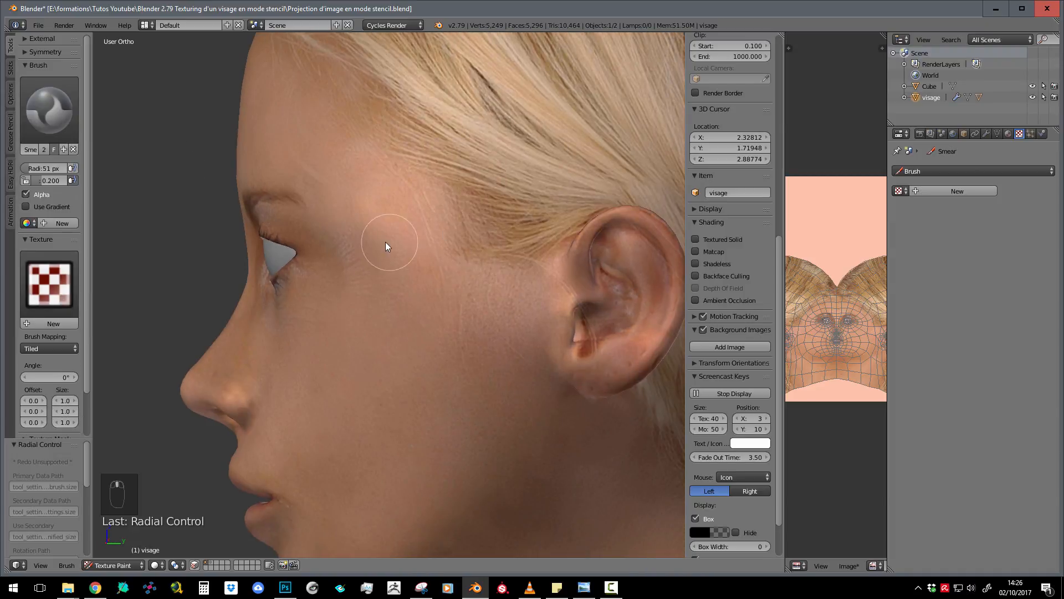
pyautogui.moveTo(385, 242); pyautogui.dragTo(445, 240, button='middle')
pyautogui.moveTo(343, 311); pyautogui.dragTo(480, 255, button='middle')
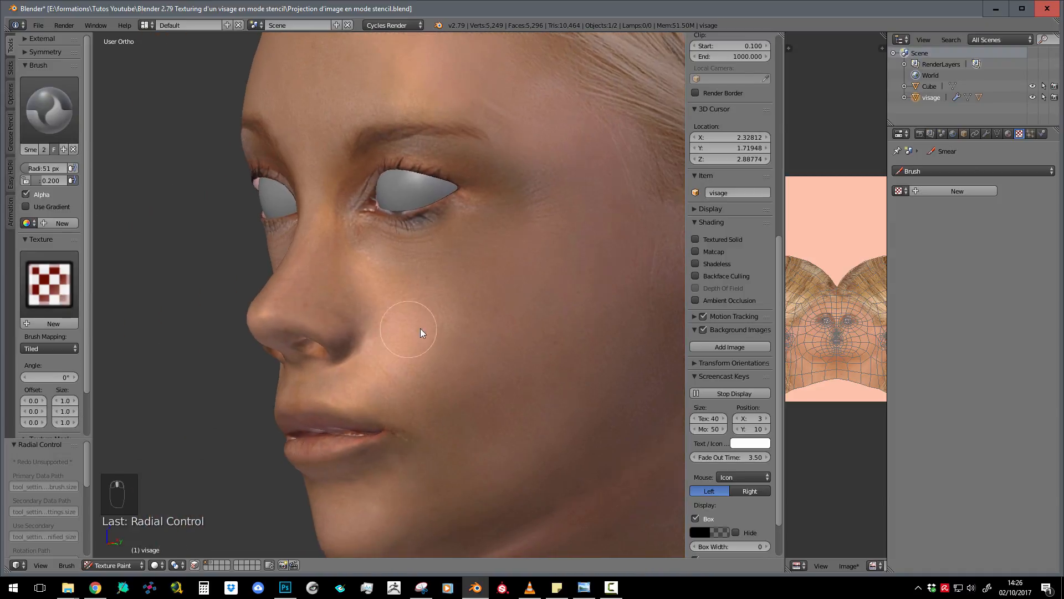
pyautogui.moveTo(420, 330); pyautogui.dragTo(386, 283, button='middle')
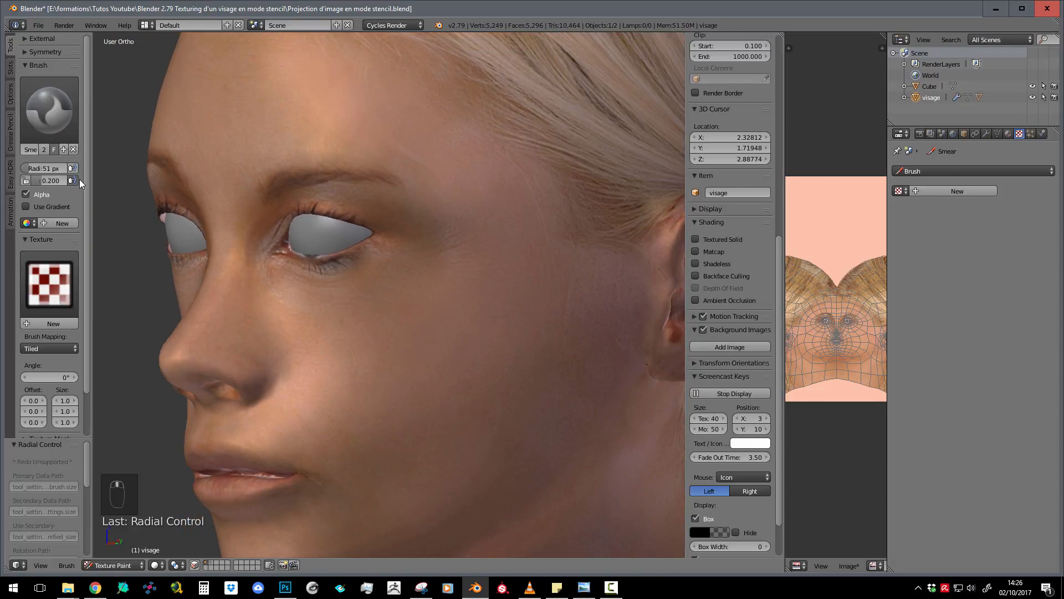
pyautogui.moveTo(42, 180)
pyautogui.mouseDown()
pyautogui.moveTo(322, 184)
pyautogui.moveTo(322, 122)
pyautogui.moveTo(364, 104)
pyautogui.mouseUp()
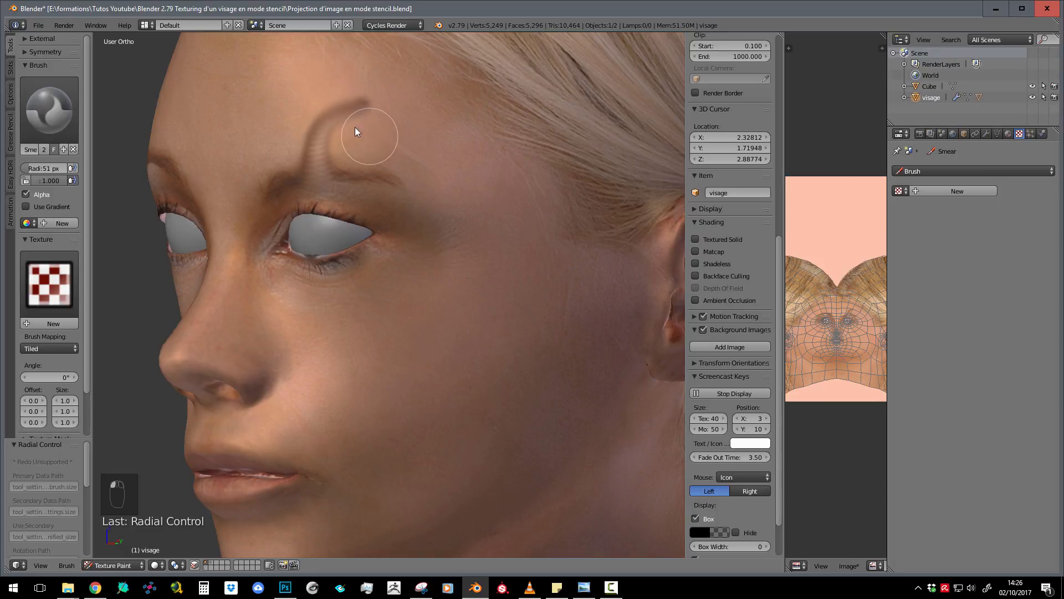
pyautogui.hotkey('ctrl', 'z')
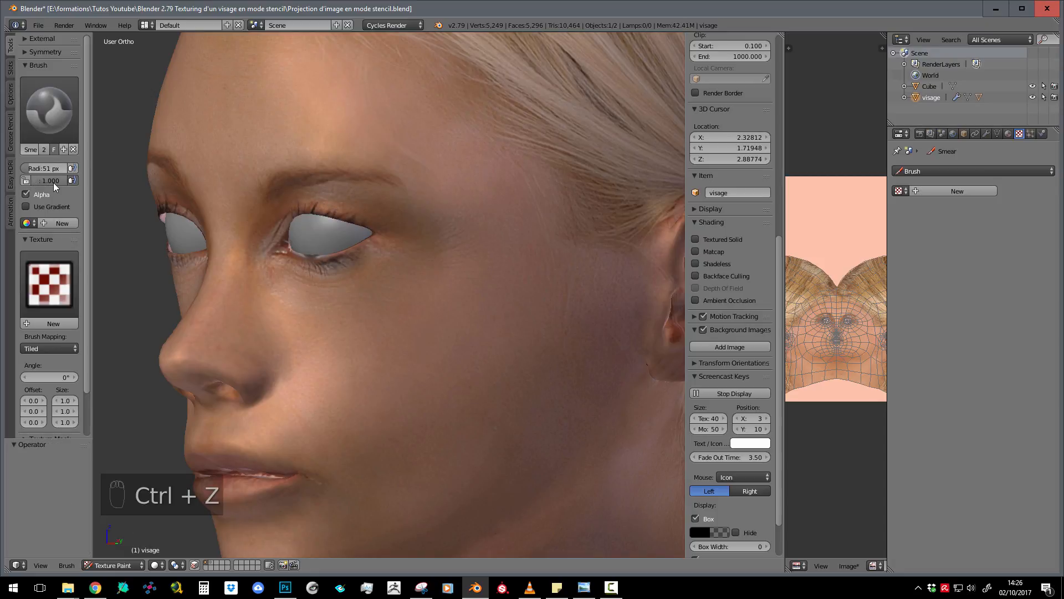
# - Set the Smear strength to 0.196 and smear the skin along the left ear's rim down to the lobe
pyautogui.moveTo(53, 182)
pyautogui.mouseDown()
pyautogui.moveTo(23, 182)
pyautogui.moveTo(36, 180)
pyautogui.mouseUp()
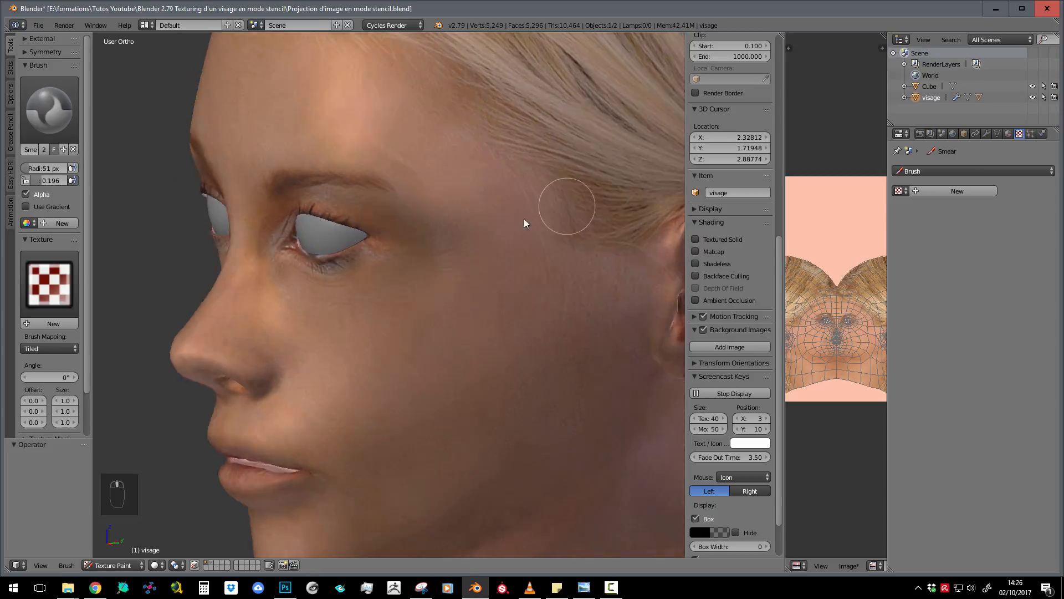
pyautogui.moveTo(524, 218)
pyautogui.mouseDown(button='middle')
pyautogui.moveTo(391, 178)
pyautogui.moveTo(398, 275)
pyautogui.moveTo(434, 274)
pyautogui.mouseUp(button='middle')
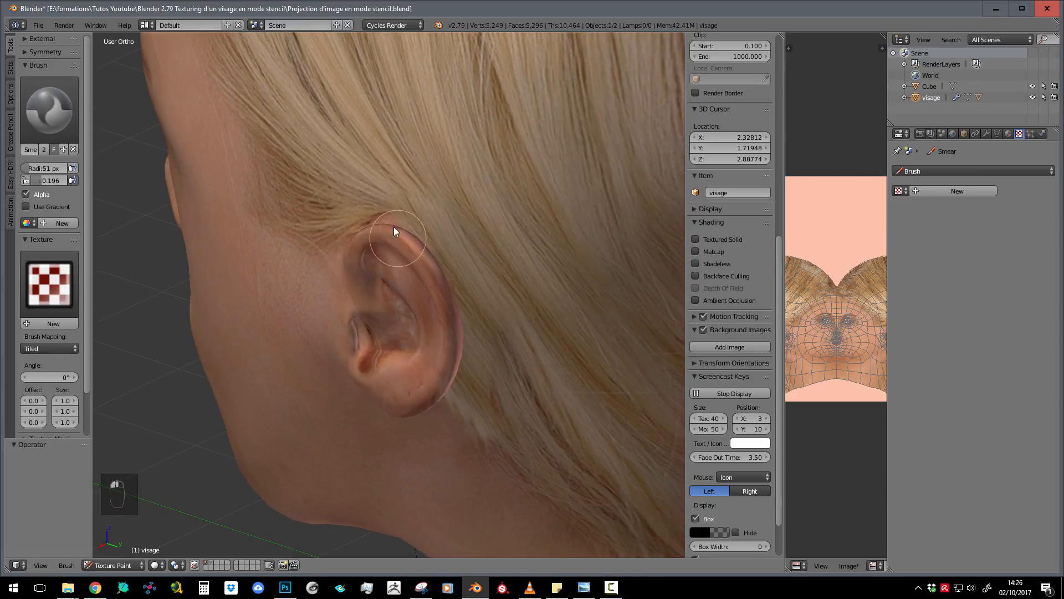
pyautogui.moveTo(395, 231)
pyautogui.mouseDown()
pyautogui.moveTo(438, 298)
pyautogui.moveTo(449, 342)
pyautogui.moveTo(389, 415)
pyautogui.mouseUp()
pyautogui.moveTo(371, 318)
pyautogui.mouseDown(button='middle')
pyautogui.moveTo(251, 328)
pyautogui.moveTo(265, 327)
pyautogui.mouseUp(button='middle')
pyautogui.moveTo(228, 174)
pyautogui.mouseDown()
pyautogui.moveTo(247, 257)
pyautogui.moveTo(276, 305)
pyautogui.moveTo(279, 254)
pyautogui.moveTo(291, 327)
pyautogui.moveTo(259, 430)
pyautogui.mouseUp()
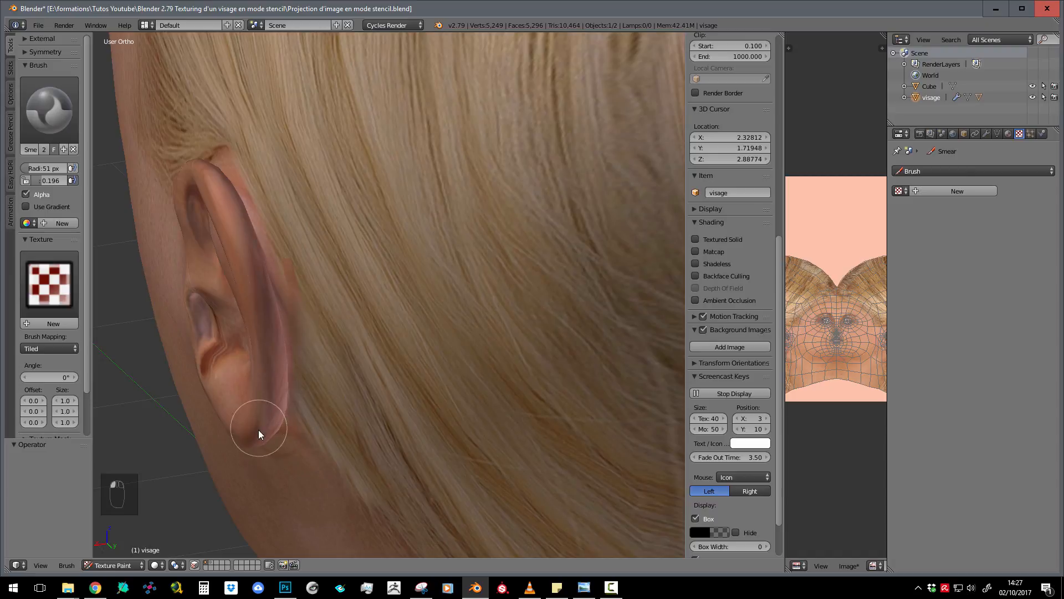
# - Smear the skin along the model's right ear to blend the remaining texture transitions
pyautogui.scroll(-4, 457, 322)
pyautogui.moveTo(457, 322)
pyautogui.mouseDown(button='middle')
pyautogui.moveTo(377, 276)
pyautogui.moveTo(355, 277)
pyautogui.mouseUp(button='middle')
pyautogui.scroll(3, 474, 337)
pyautogui.moveTo(439, 348)
pyautogui.mouseDown()
pyautogui.moveTo(468, 300)
pyautogui.moveTo(420, 406)
pyautogui.moveTo(424, 470)
pyautogui.moveTo(447, 485)
pyautogui.mouseUp()
pyautogui.scroll(-3, 391, 395)
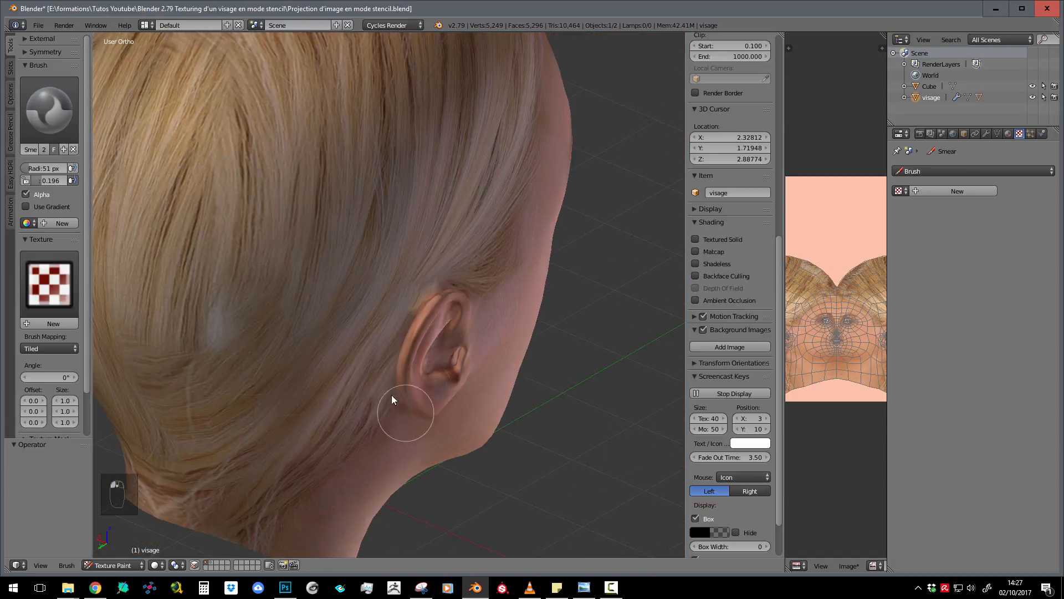
pyautogui.scroll(4, 391, 398)
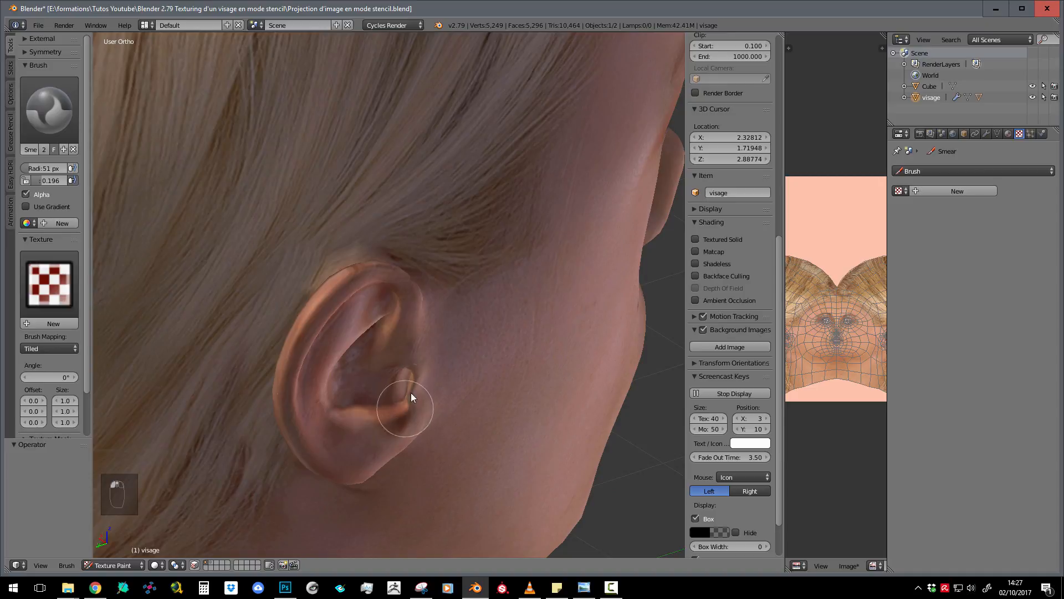
# - Show the head from the front and widen the image editor to display the face-color texture larger
pyautogui.scroll(-4, 351, 370)
pyautogui.moveTo(398, 395); pyautogui.dragTo(492, 278, button='middle')
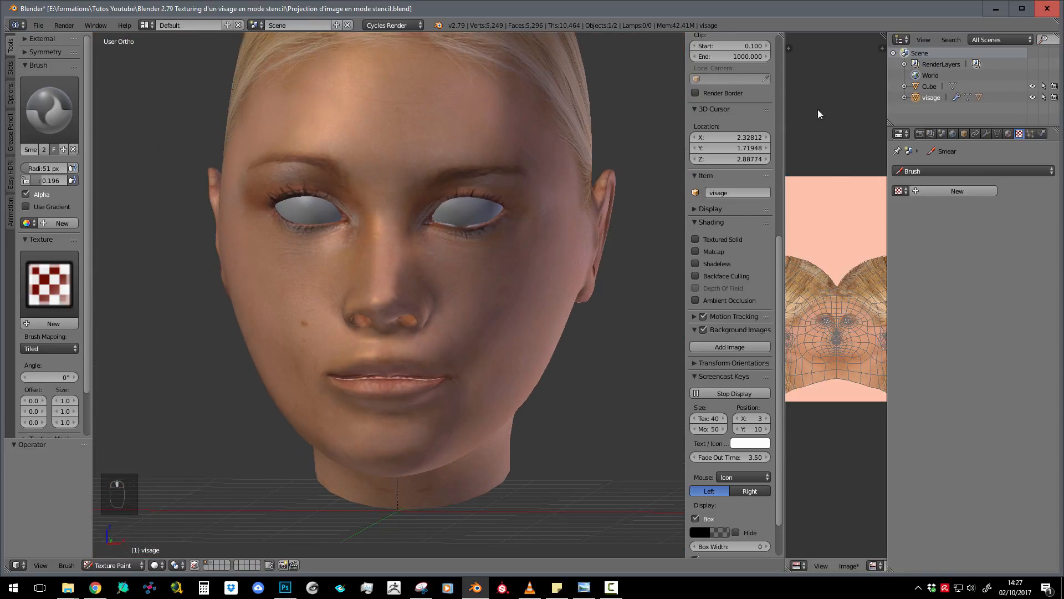
pyautogui.moveTo(786, 97); pyautogui.dragTo(574, 100)
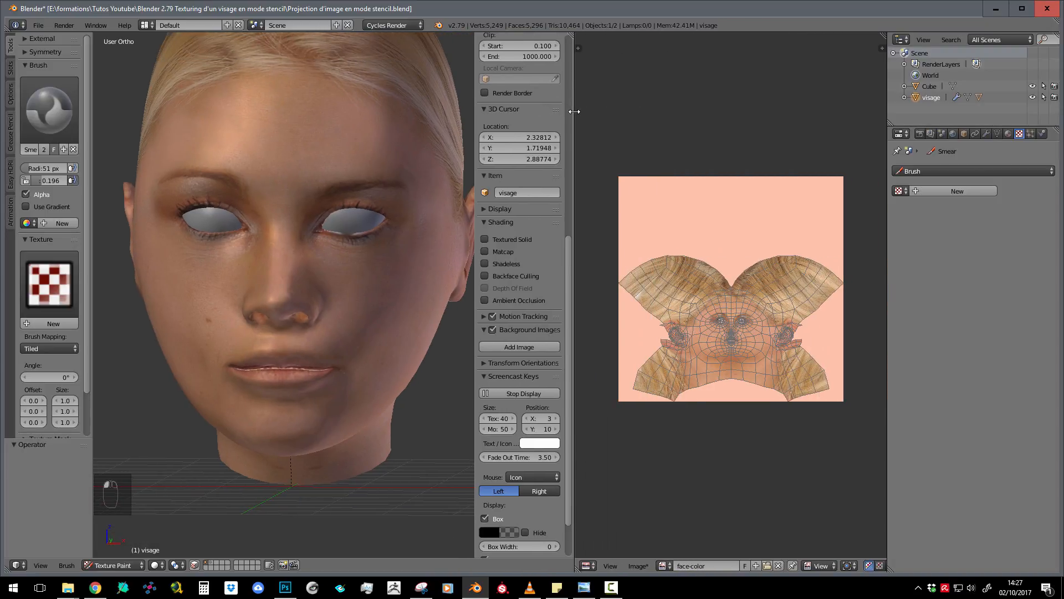
pyautogui.scroll(4, 771, 323)
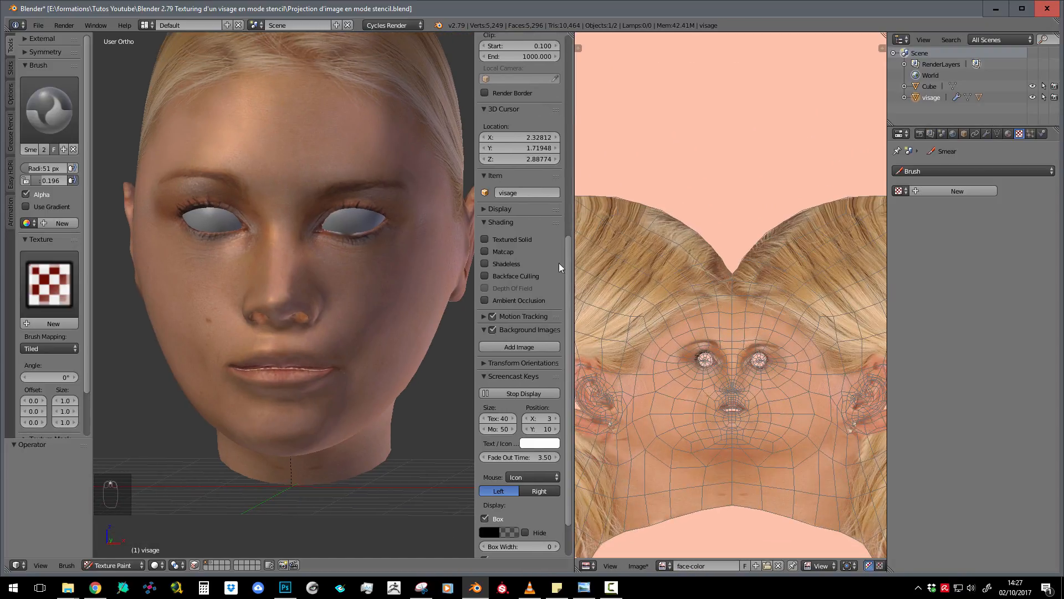
# - Switch the head from Texture Paint to Object Mode so the painted texture shows without the UV wireframe
pyautogui.click(113, 564)
pyautogui.click(105, 488)
pyautogui.scroll(-4, 746, 334)
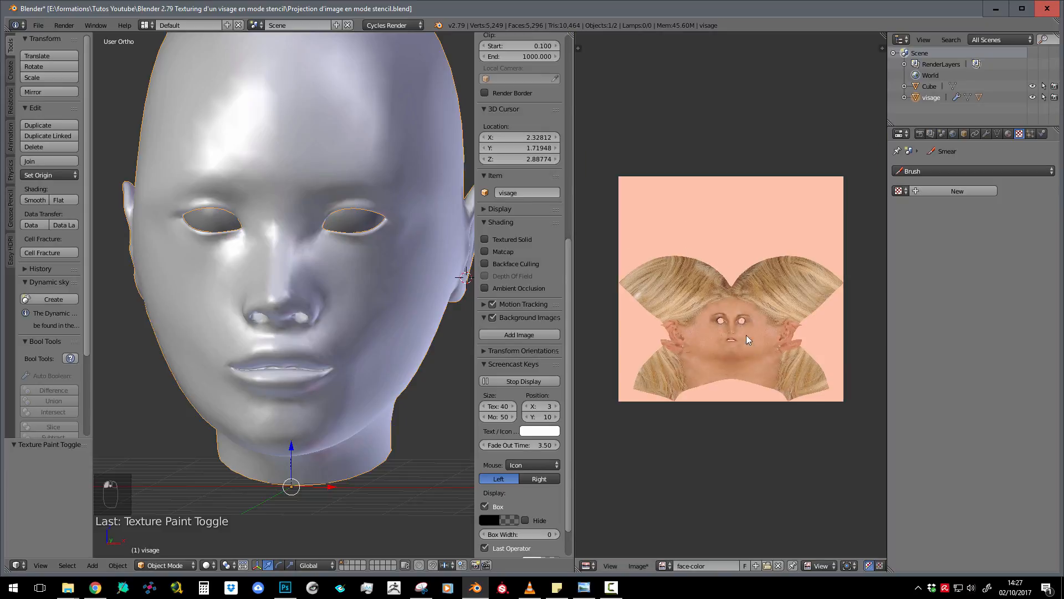
# - Open the Save As Image dialog for the texture as face-color.png and cancel it
pyautogui.scroll(3, 746, 334)
pyautogui.scroll(-2, 749, 267)
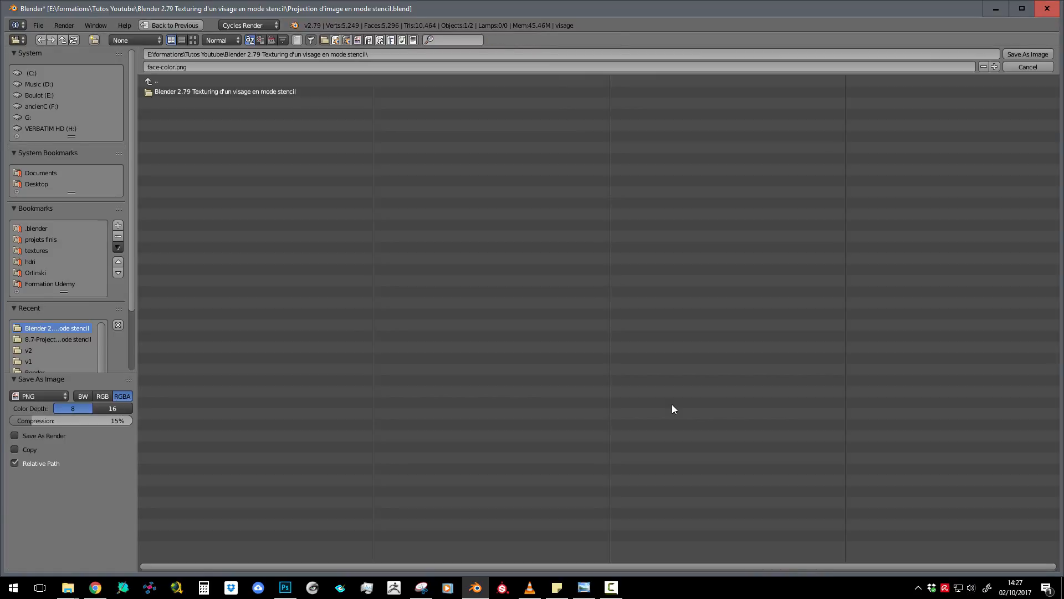
pyautogui.click(1039, 66)
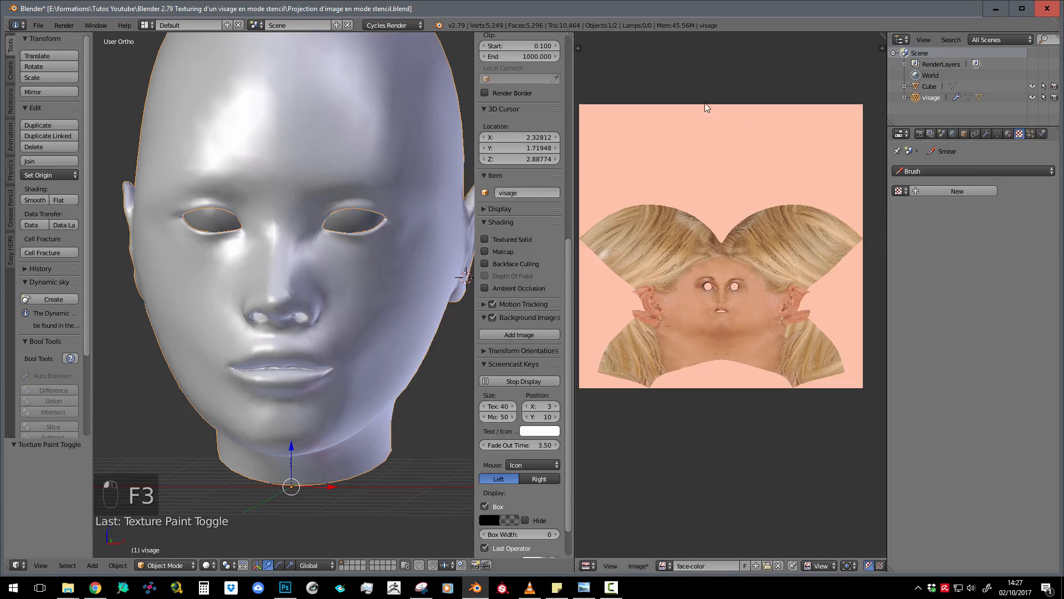